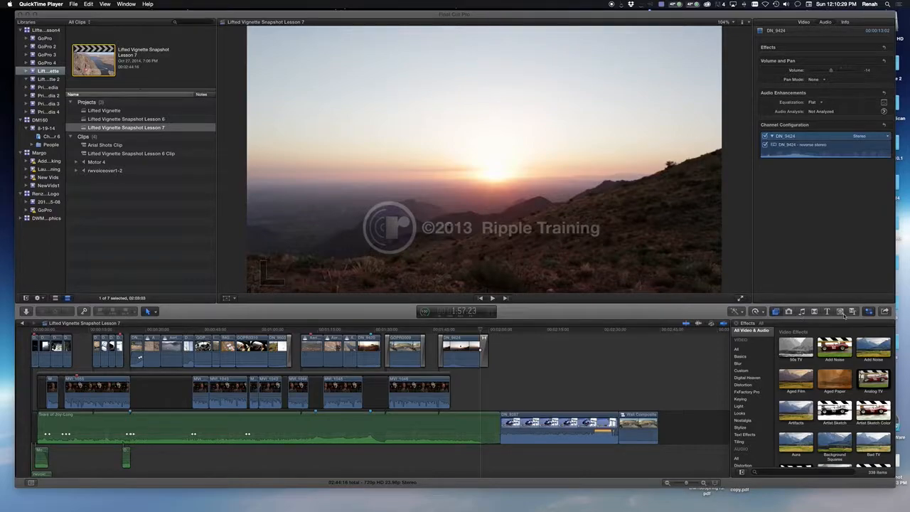
Open the share destinations preferences and examine the existing destinations and the types that can be added.
left_click(884, 312)
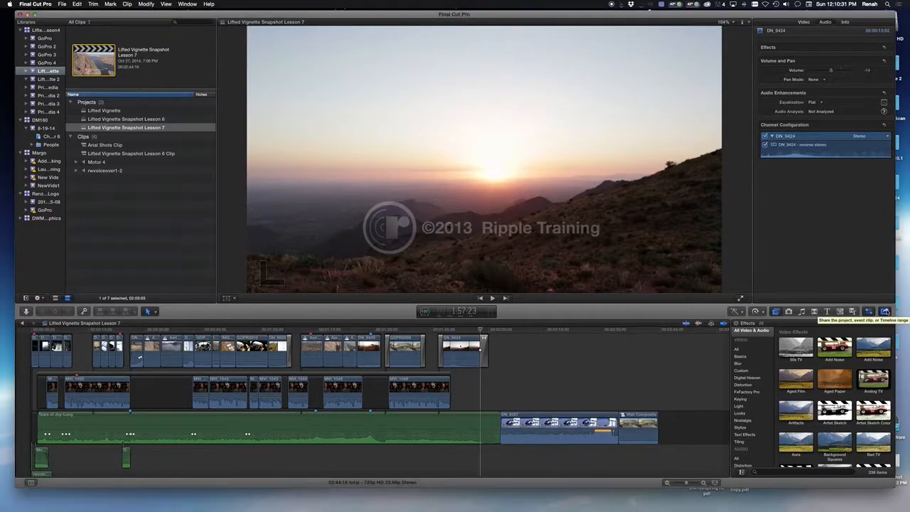
left_click(884, 312)
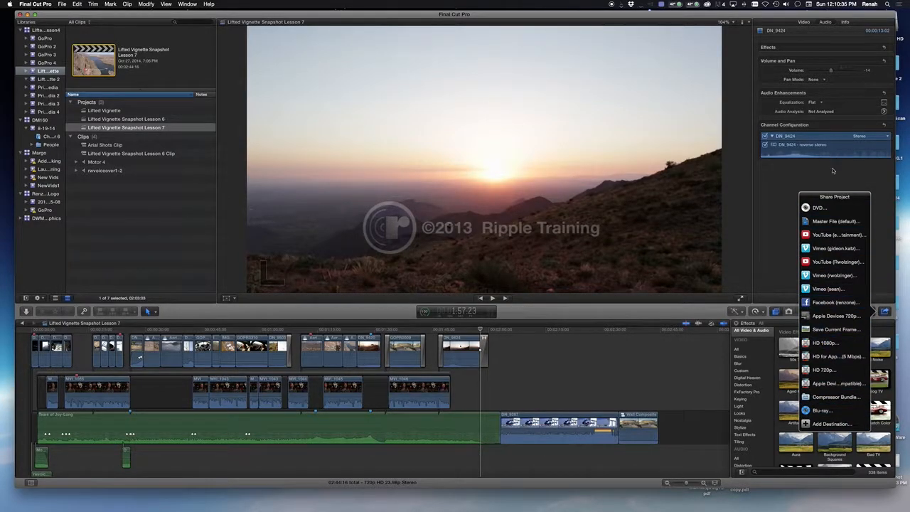
left_click(830, 424)
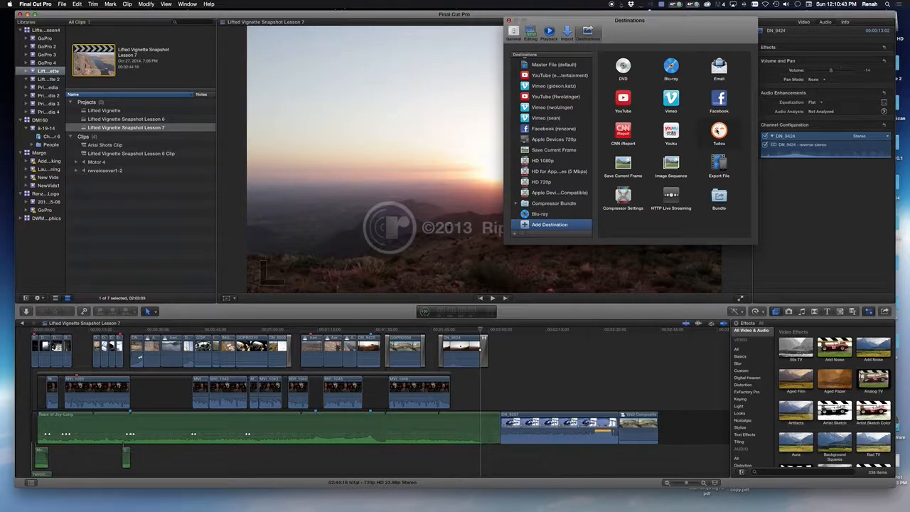
left_click(719, 101)
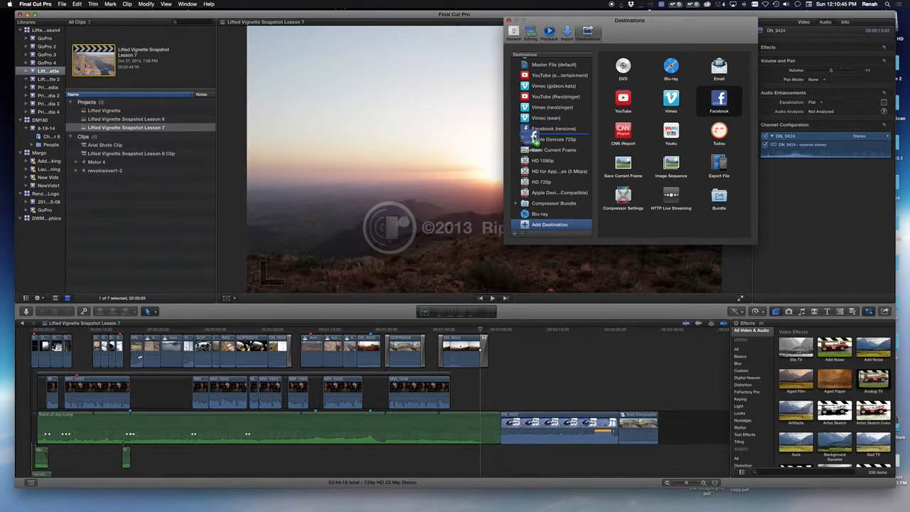
scroll(567, 116, "up", 2)
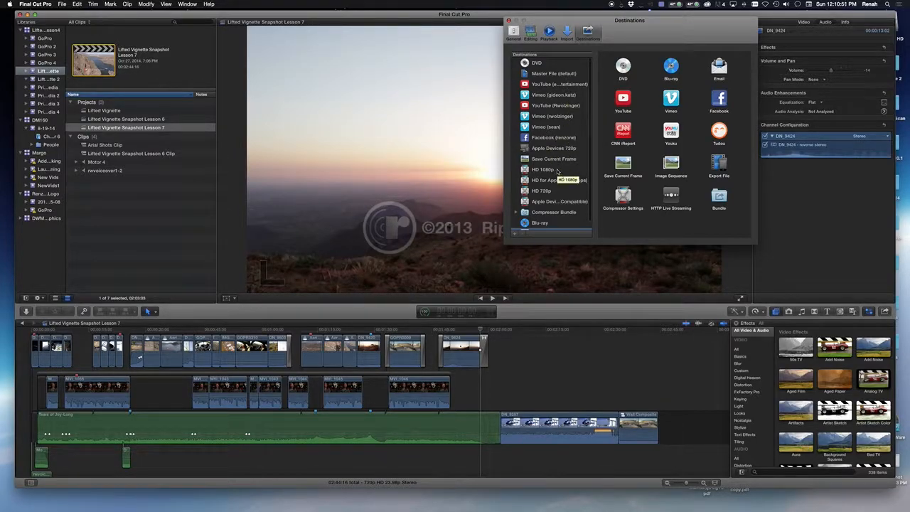
scroll(558, 171, "down", 2)
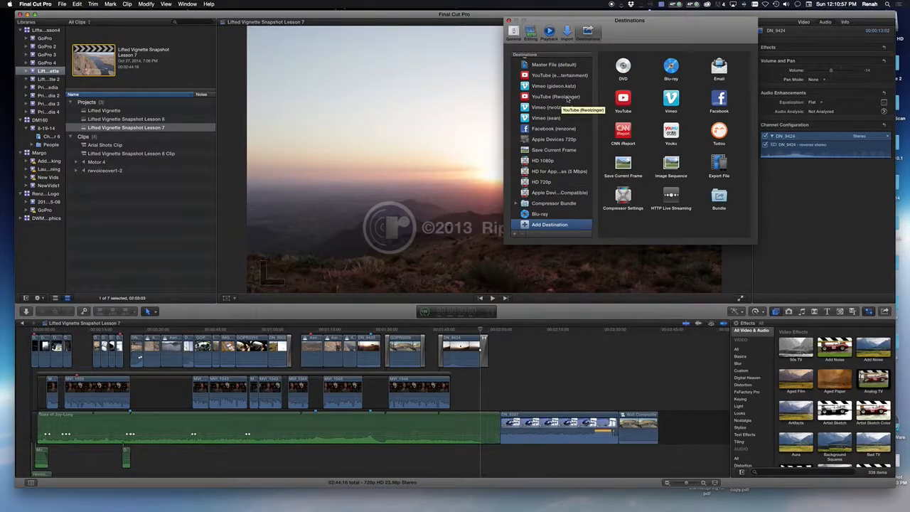
scroll(564, 101, "up", 2)
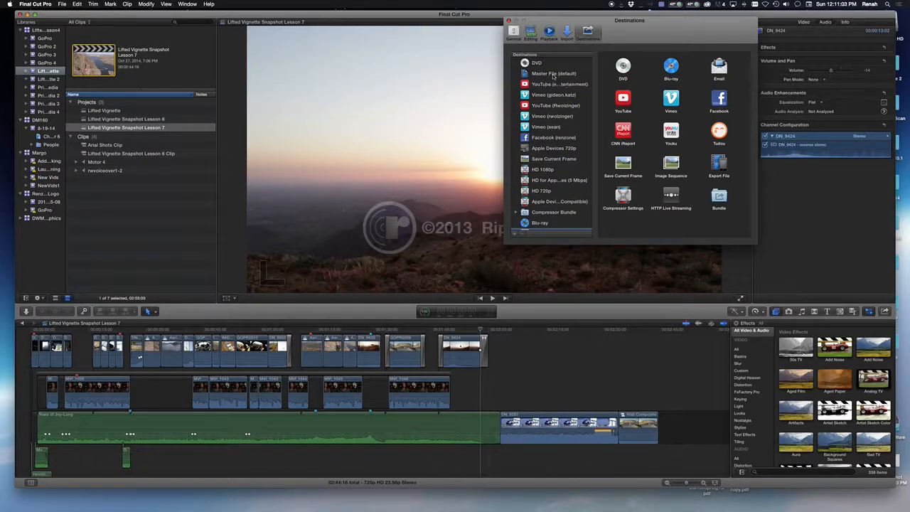
Set the Master File destination's format to Video and Audio with the video codec Same as Source, and close the preferences.
left_click(549, 73)
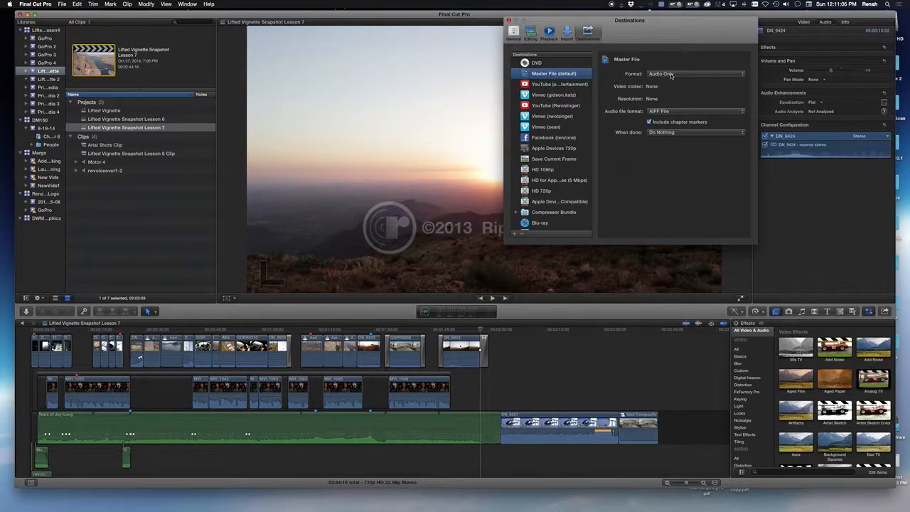
left_click(671, 74)
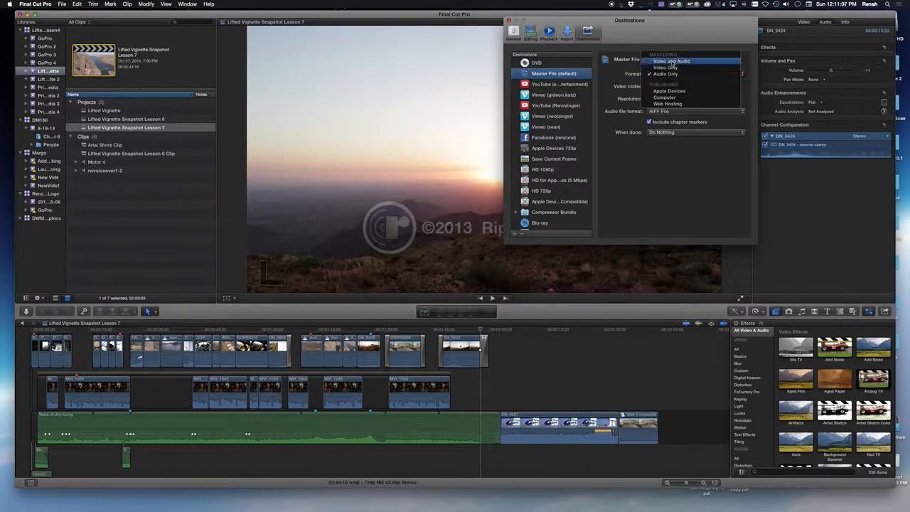
left_click(671, 61)
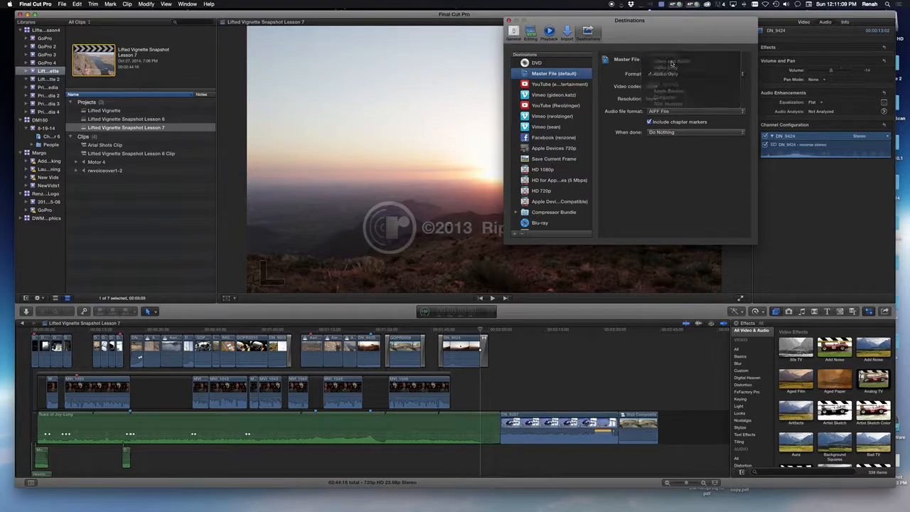
left_click(694, 87)
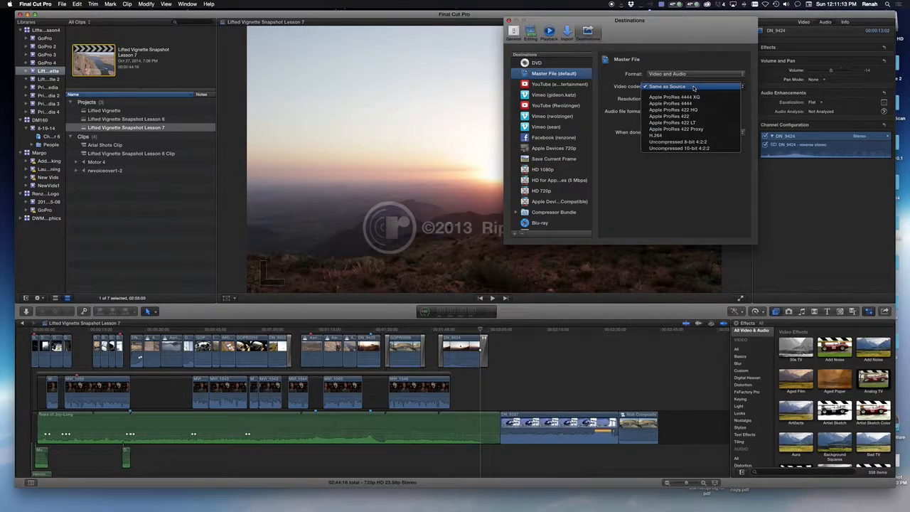
left_click(693, 87)
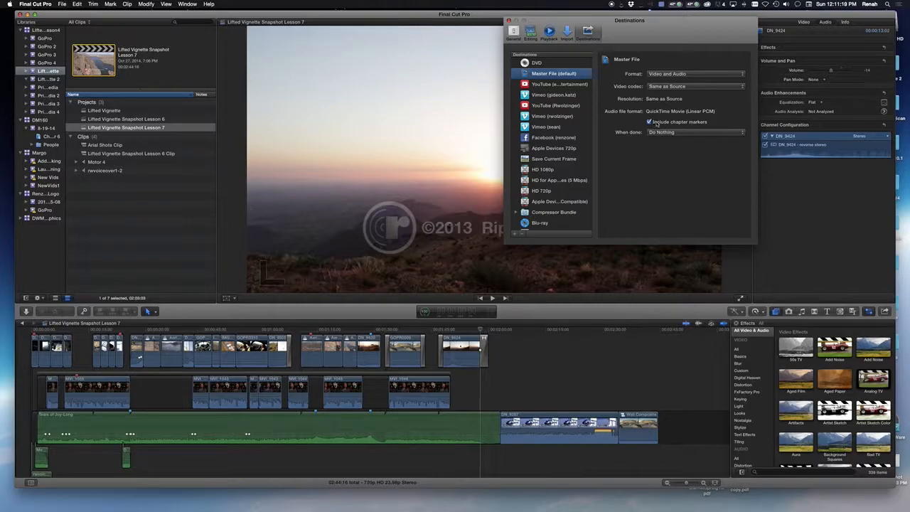
left_click(716, 133)
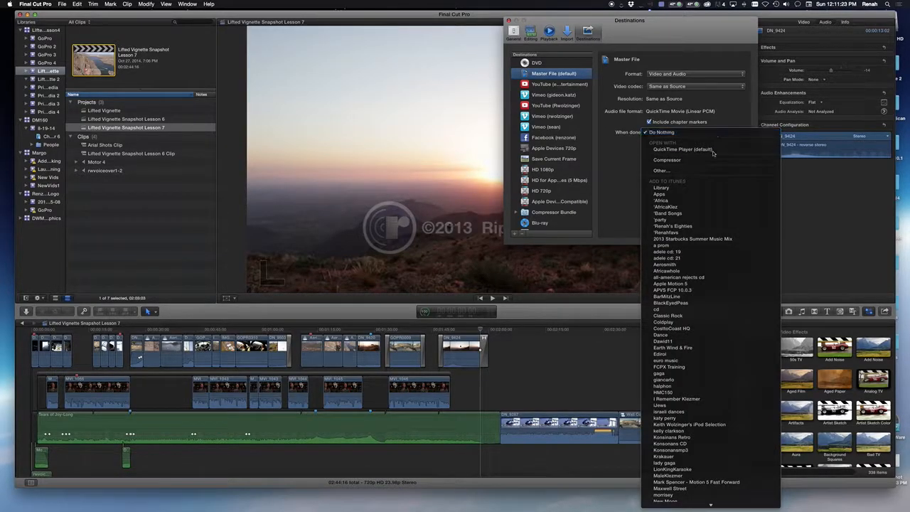
left_click(722, 118)
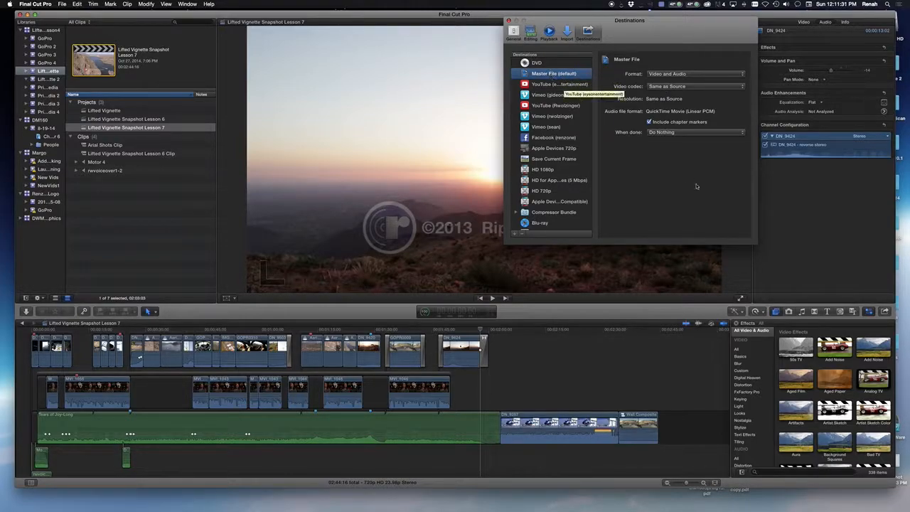
left_click(509, 20)
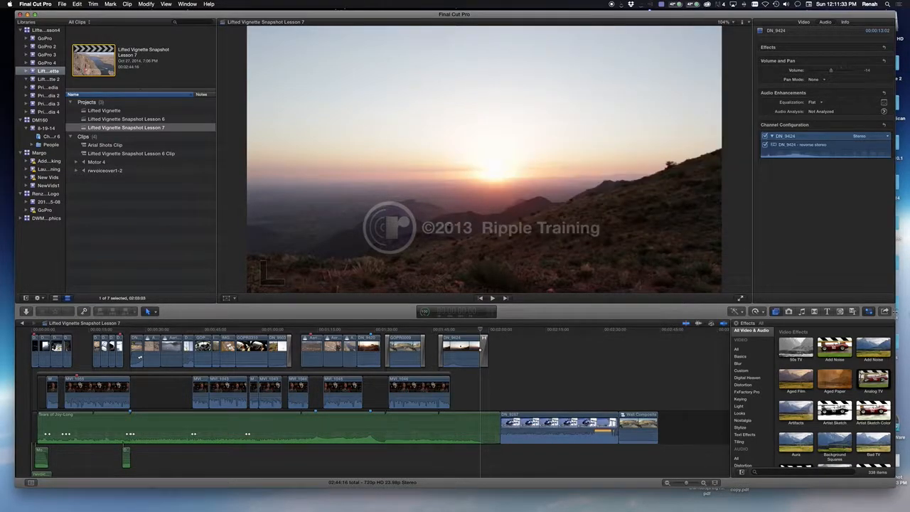
Start sharing the project as a Master File and examine its info, export settings and video codec options.
left_click(885, 312)
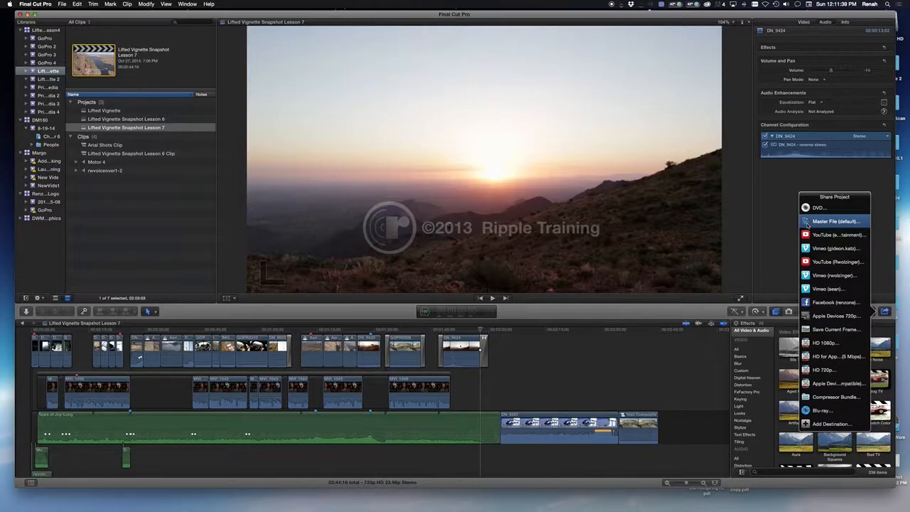
left_click(808, 224)
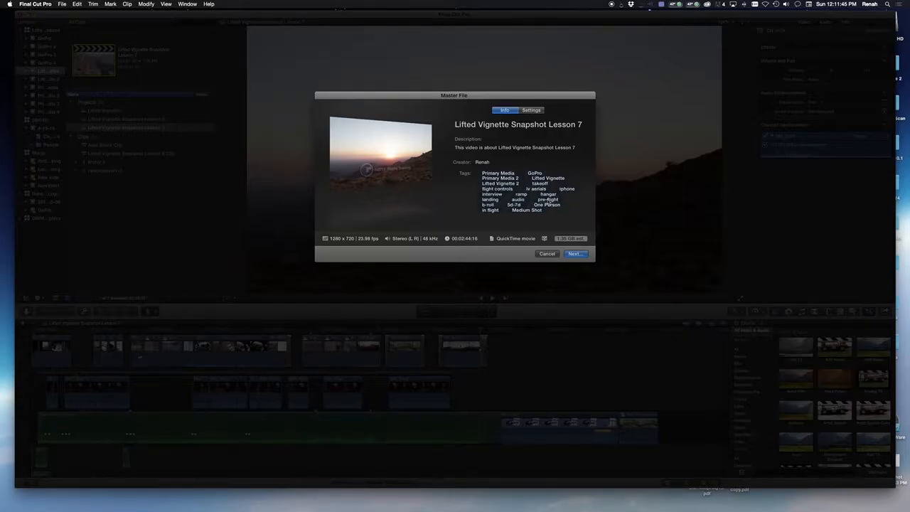
left_click(529, 111)
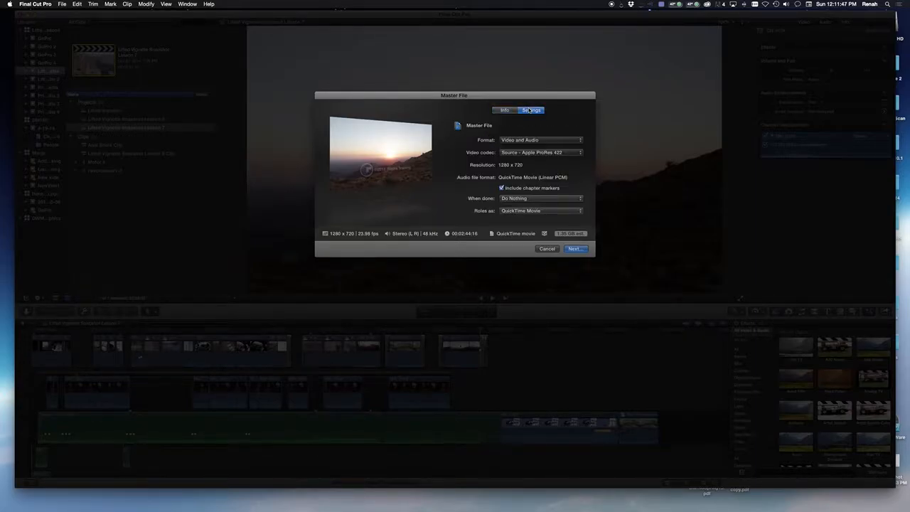
left_click(558, 154)
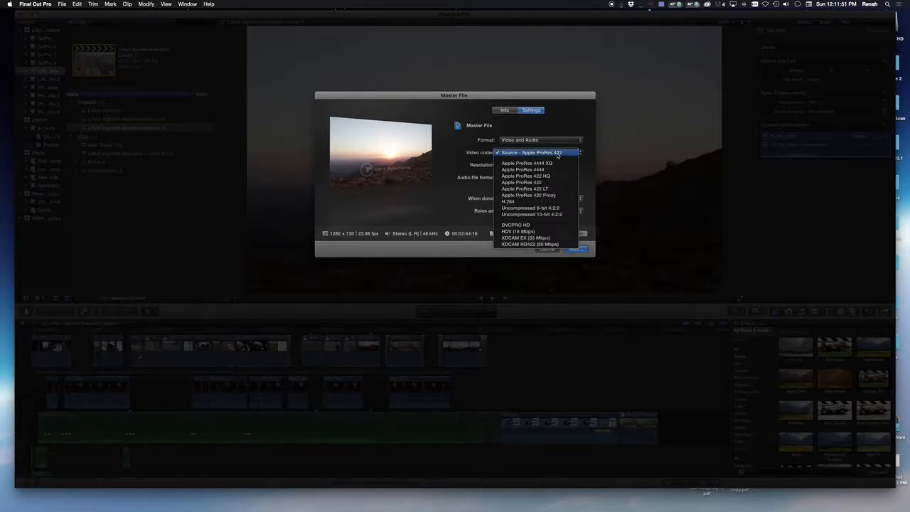
left_click(620, 142)
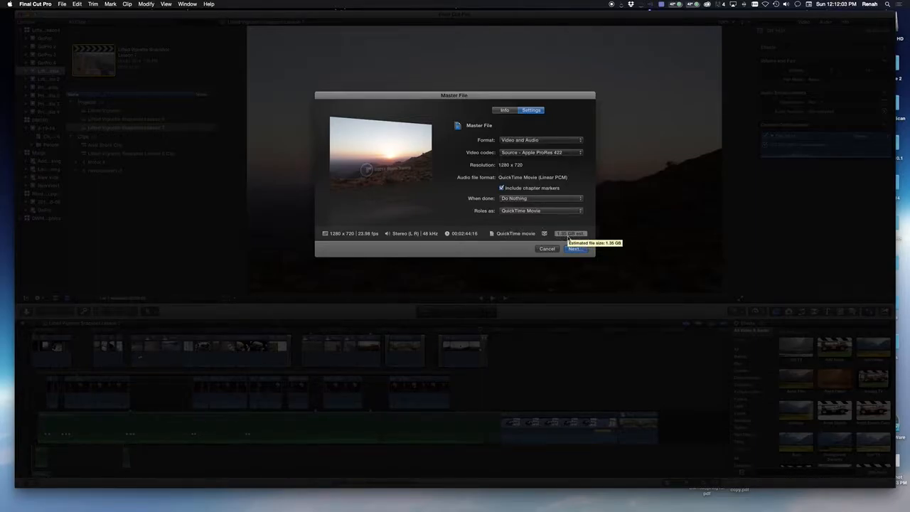
left_click(505, 110)
left_click(528, 111)
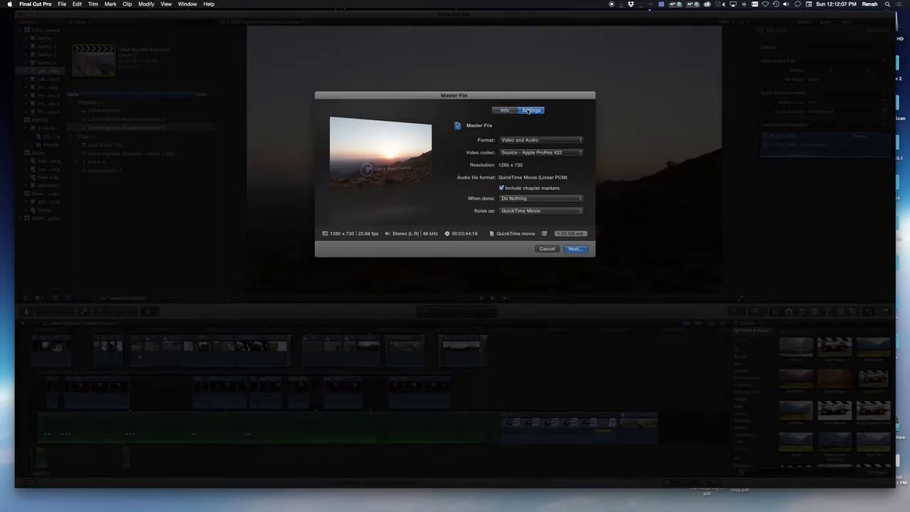
left_click(503, 110)
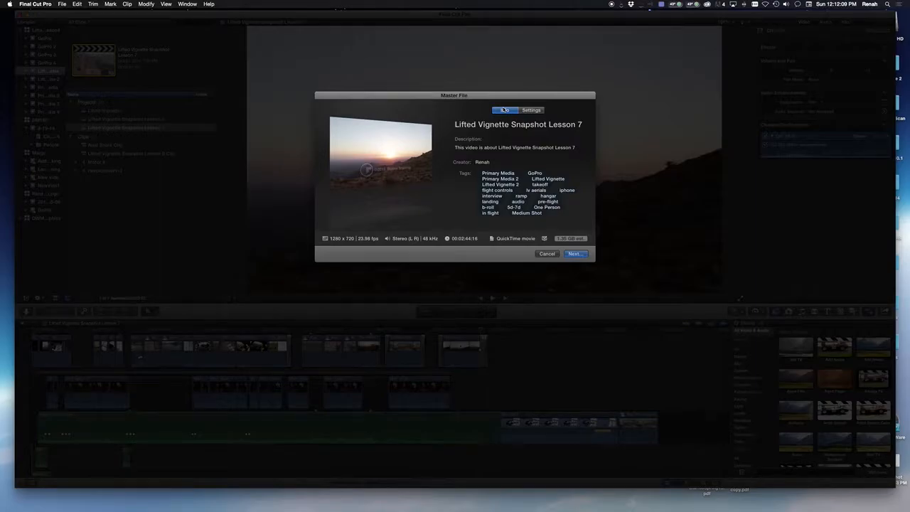
Proceed to the master file's save dialog, and cancel the export without saving.
left_click(573, 253)
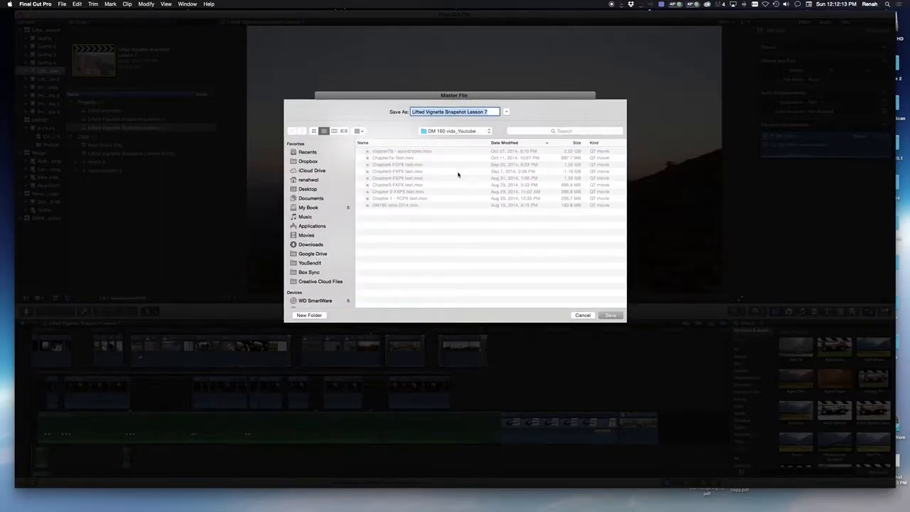
left_click(580, 315)
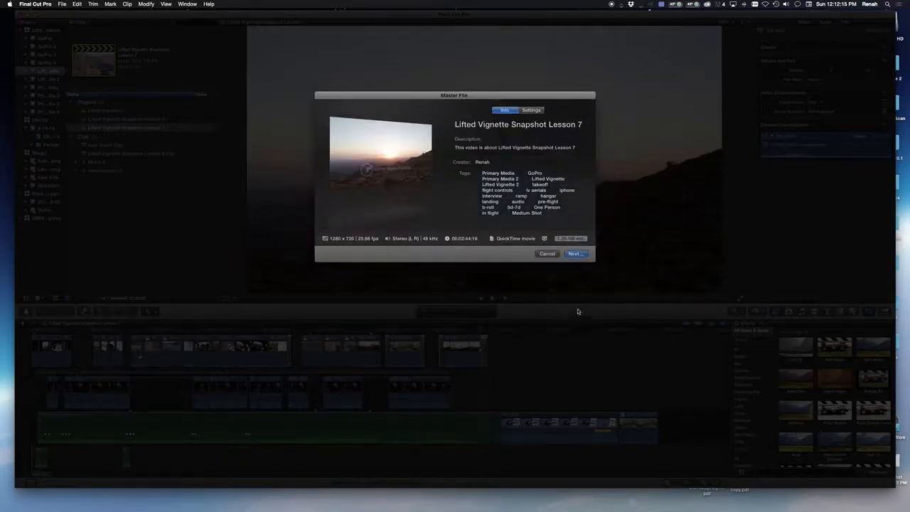
left_click(544, 255)
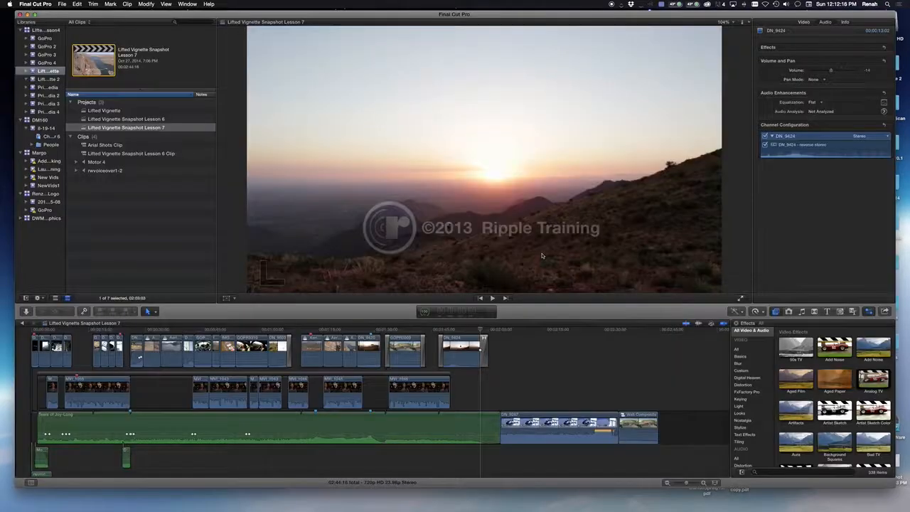
Start adding a Compressor Settings destination, examine the built-in setting groups, and cancel the selection.
left_click(885, 311)
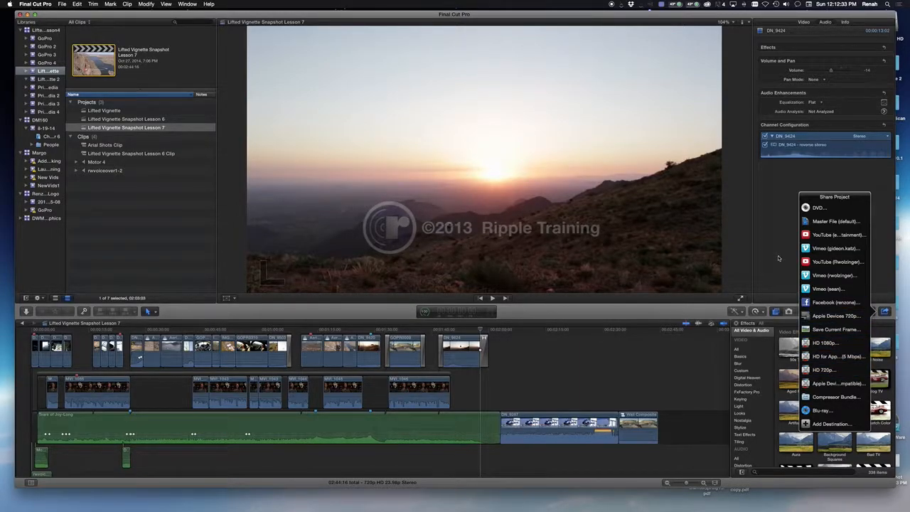
left_click(823, 424)
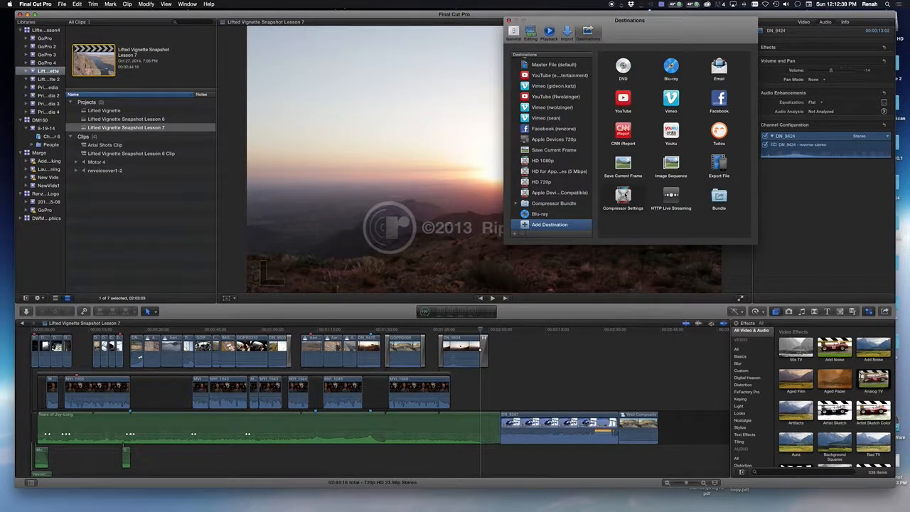
left_click_drag(625, 196, 560, 202)
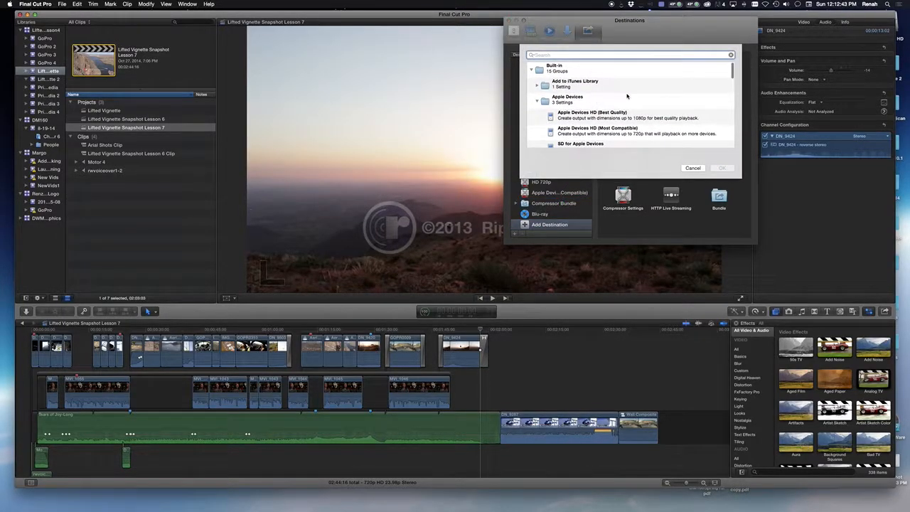
scroll(627, 95, "down", 2)
scroll(626, 95, "down", 2)
scroll(627, 95, "up", 3)
scroll(627, 95, "down", 2)
scroll(627, 95, "down", 3)
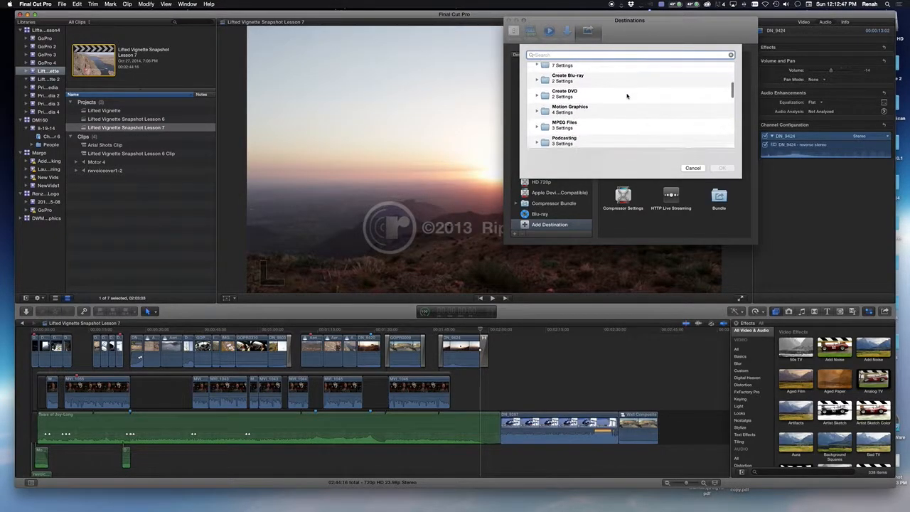
scroll(563, 104, "down", 5)
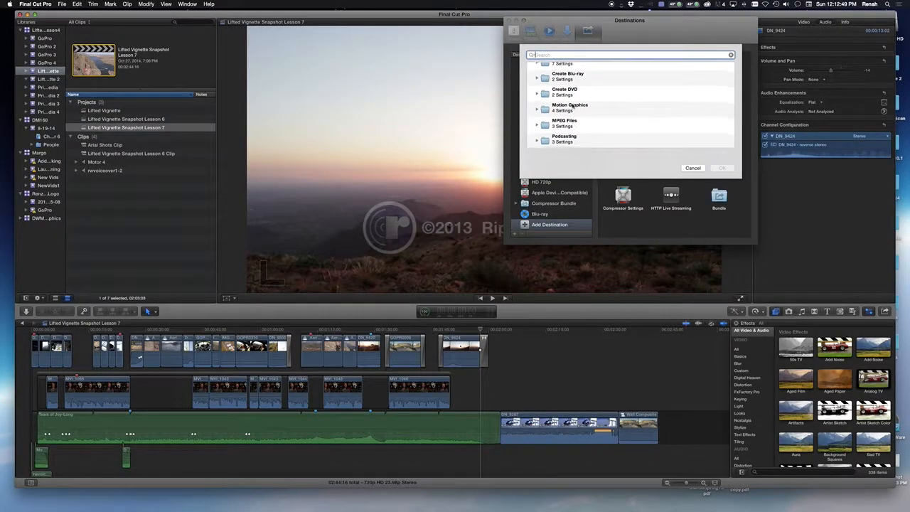
scroll(573, 105, "down", 3)
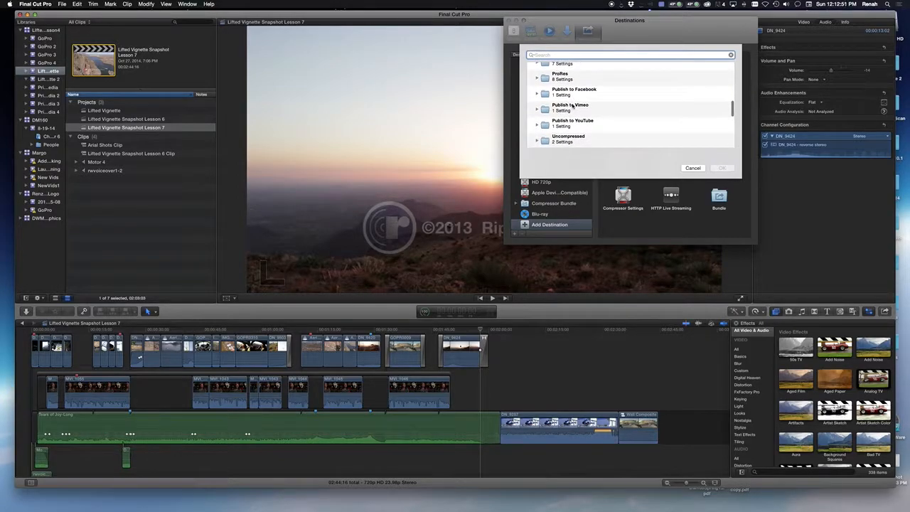
scroll(607, 98, "down", 5)
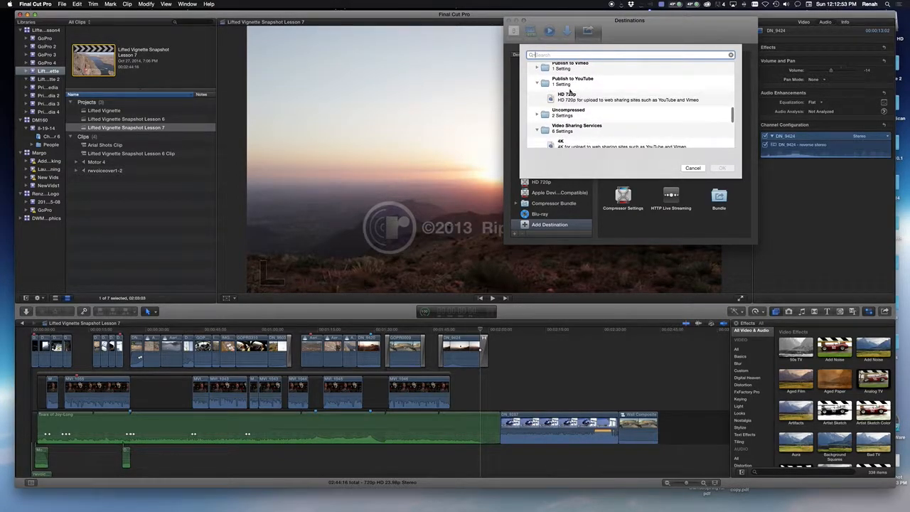
scroll(607, 98, "up", 15)
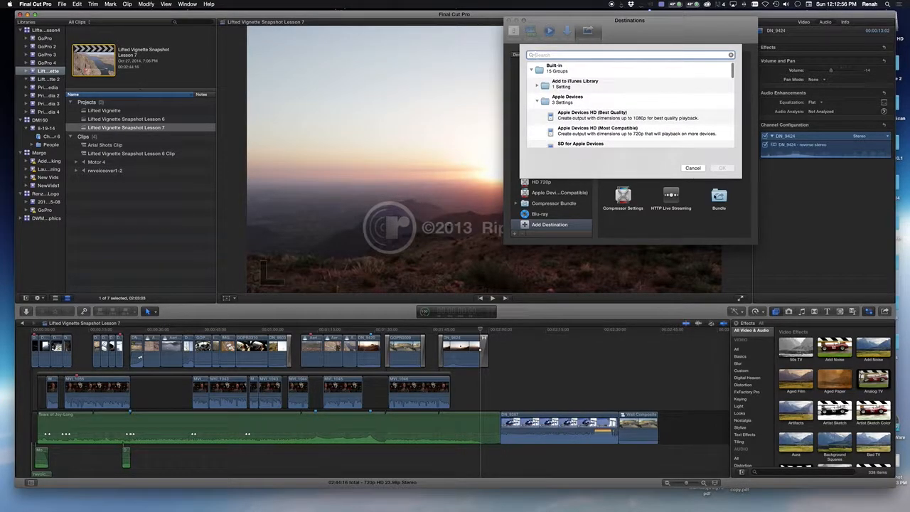
left_click(692, 167)
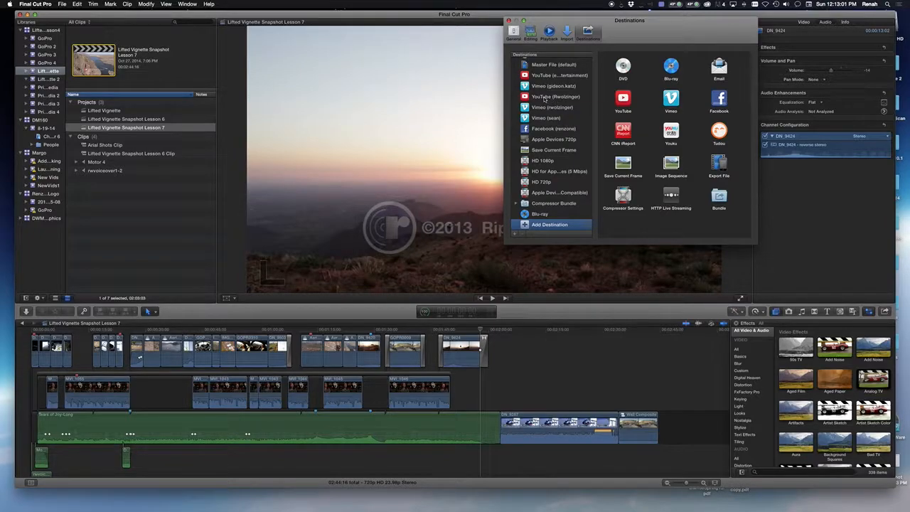
Examine the second YouTube destination's settings and account sign-in details, and cancel the details without changing them.
left_click(547, 97)
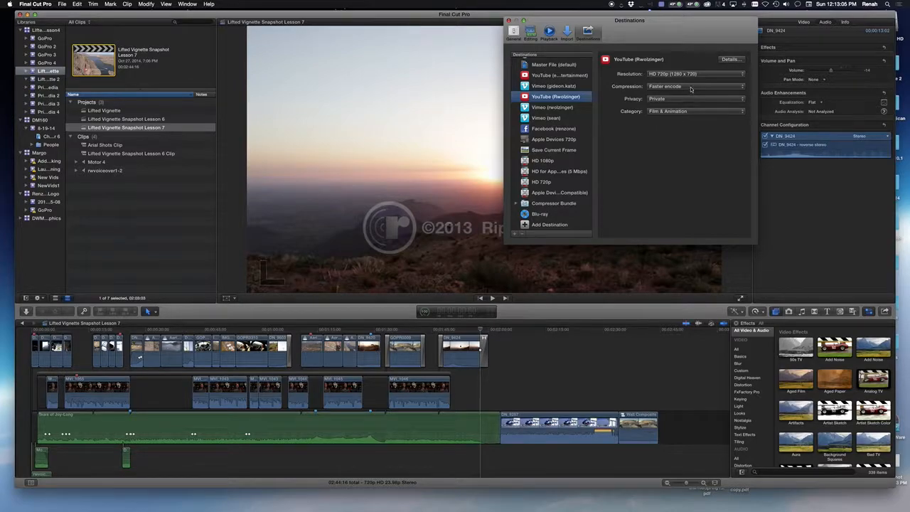
left_click(732, 60)
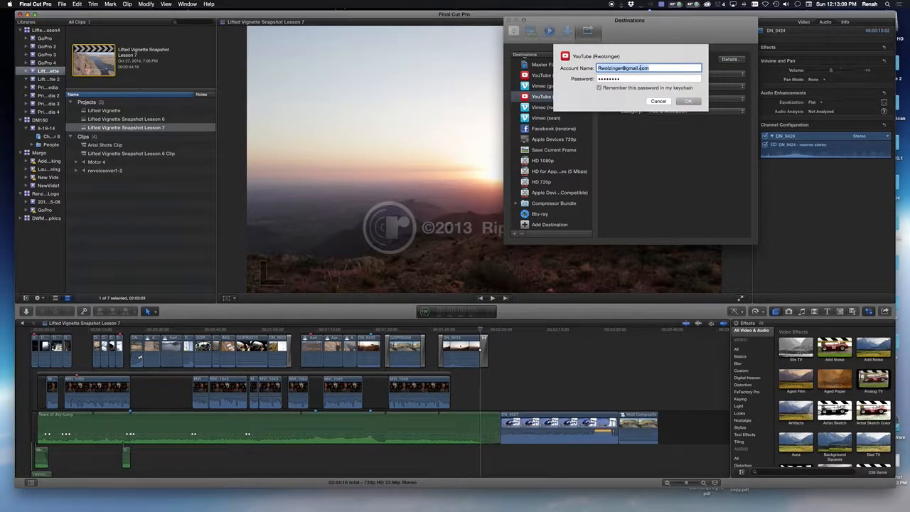
left_click(658, 101)
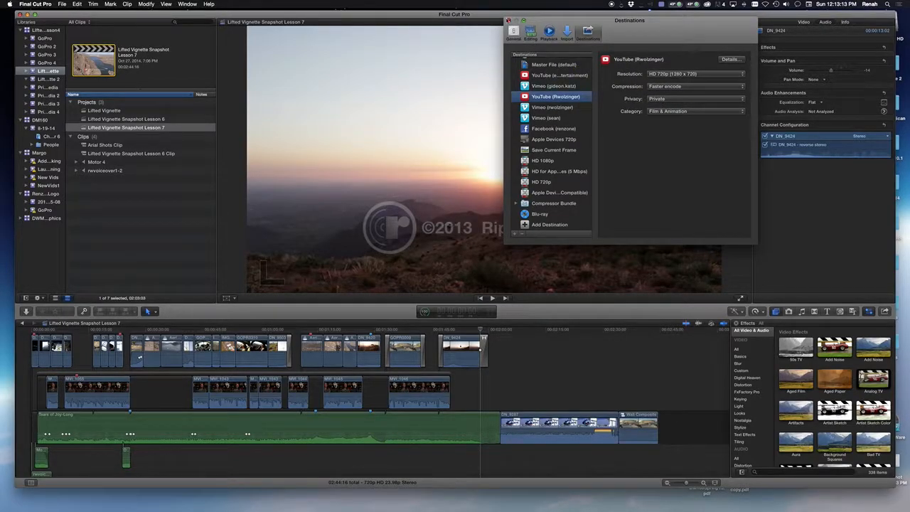
Examine the HD 720p and Apple Devices 720p destinations, including the format options for Apple Devices 720p.
left_click(563, 182)
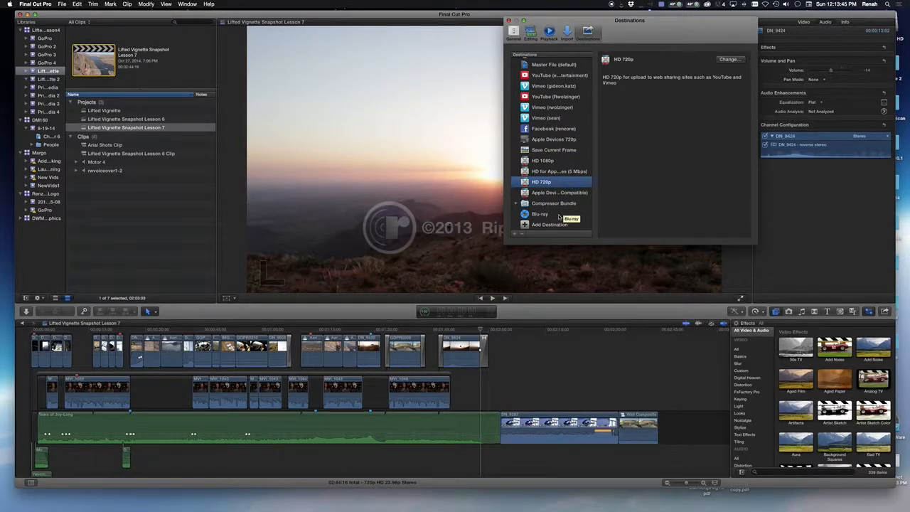
left_click(562, 140)
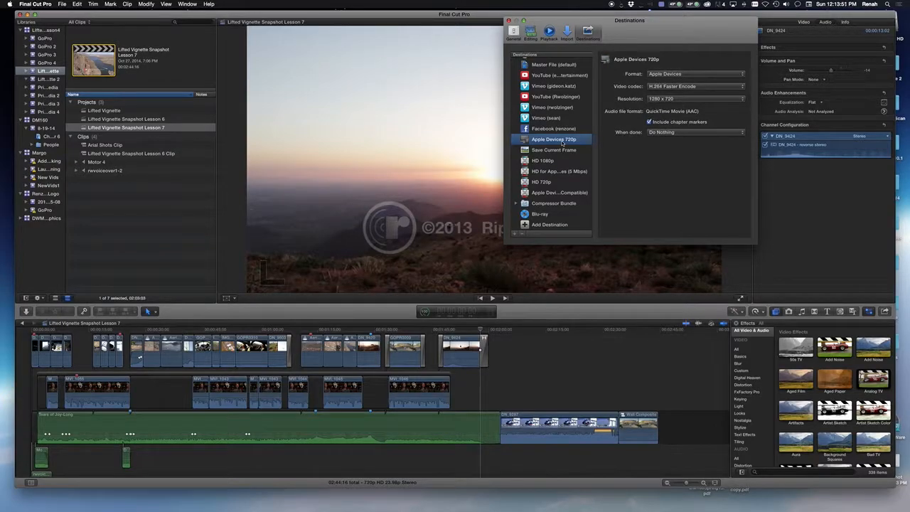
left_click(685, 74)
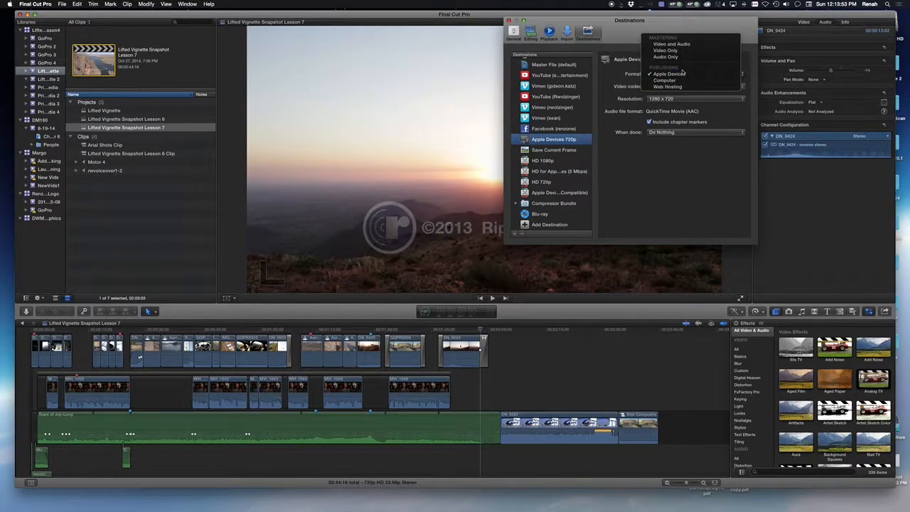
left_click(636, 150)
scroll(534, 199, "down", 2)
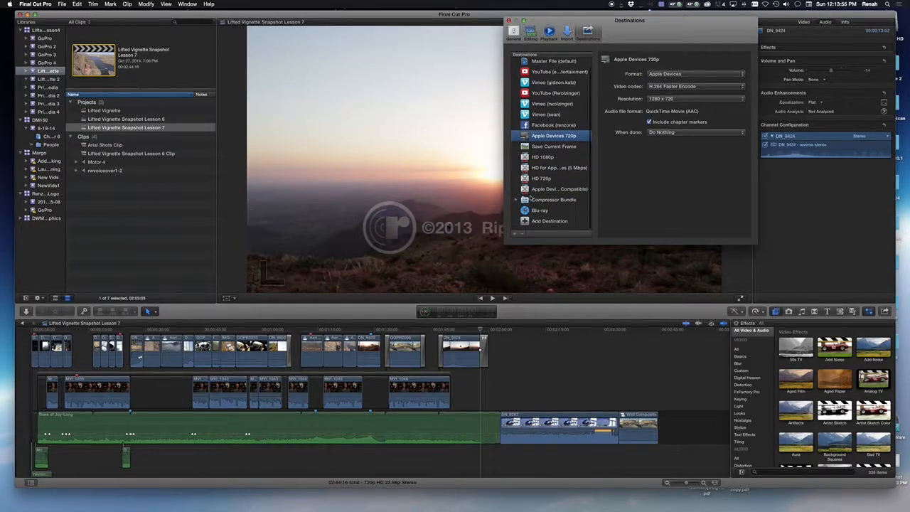
Add a new Bundle destination and place a YouTube destination inside the Compressor Bundle, cancelling the account sign-in.
left_click(543, 225)
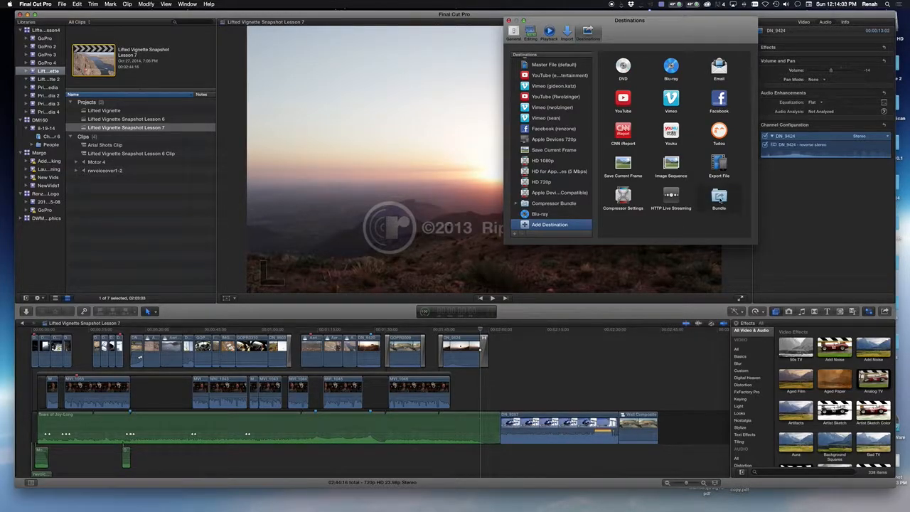
left_click_drag(719, 196, 517, 195)
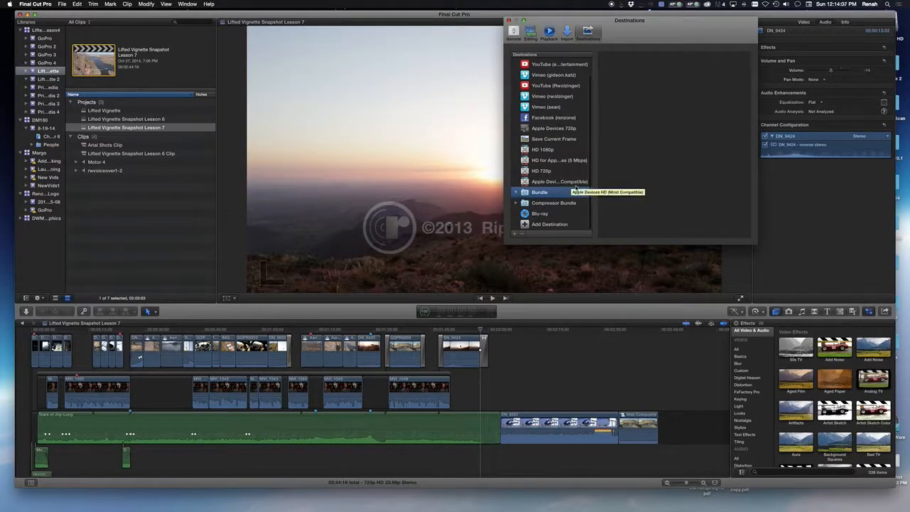
left_click(528, 225)
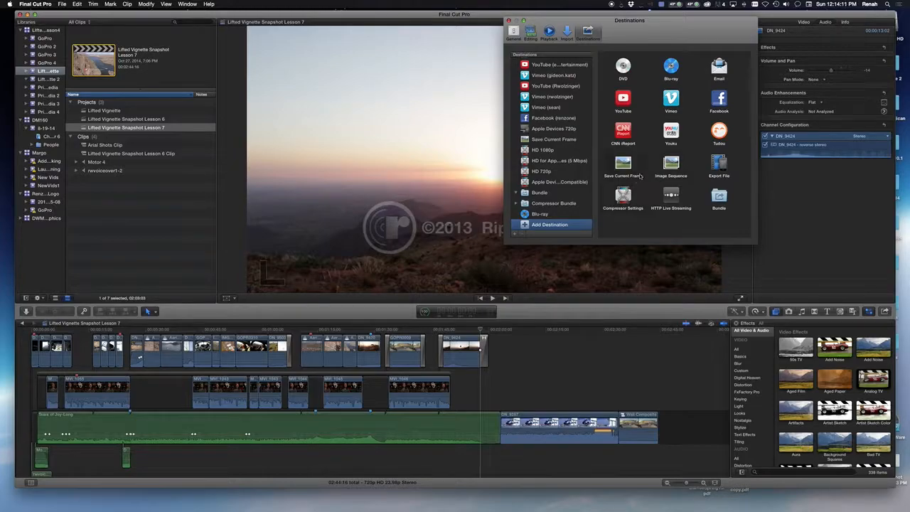
left_click_drag(623, 101, 537, 215)
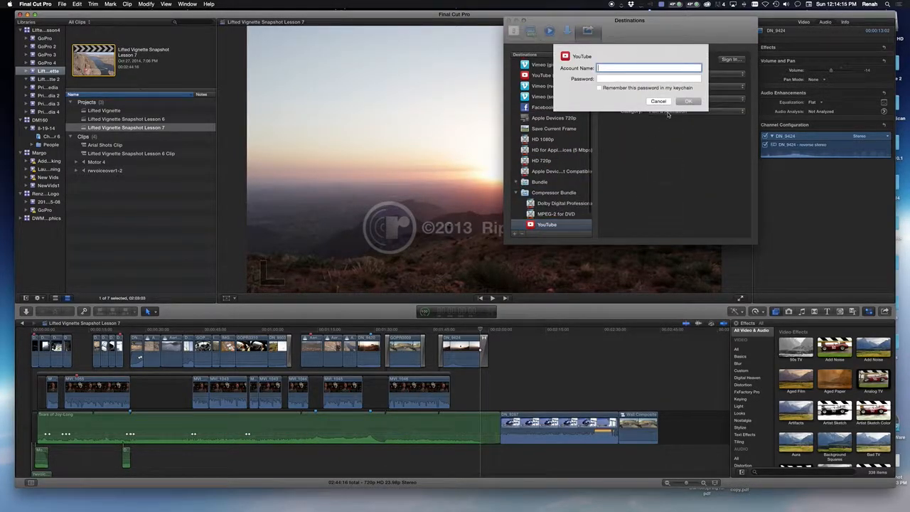
left_click(658, 101)
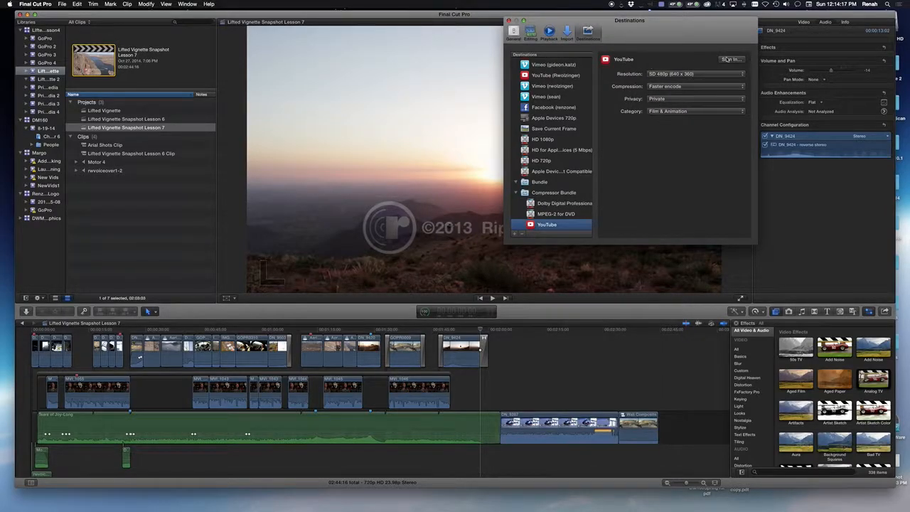
Delete the Compressor Bundle and the newly added Bundle from the share destinations.
left_click(517, 193)
left_click(538, 205)
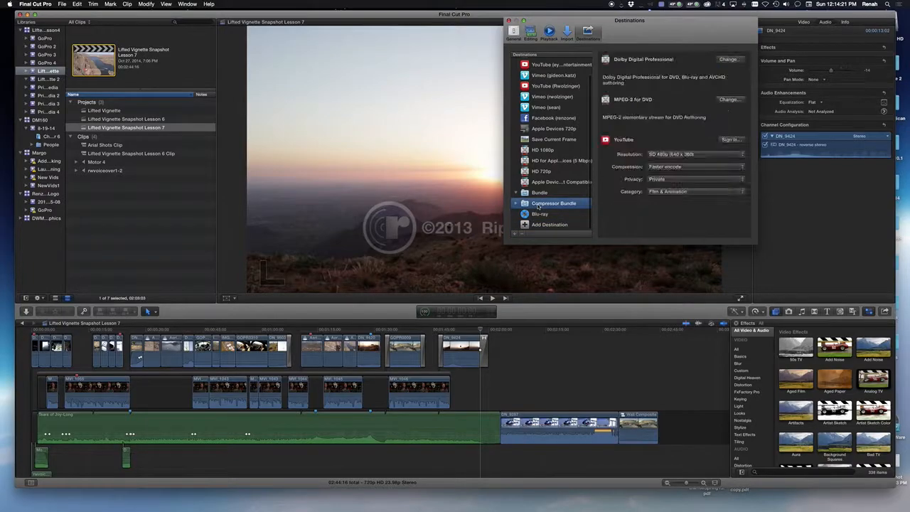
right_click(538, 206)
left_click(561, 226)
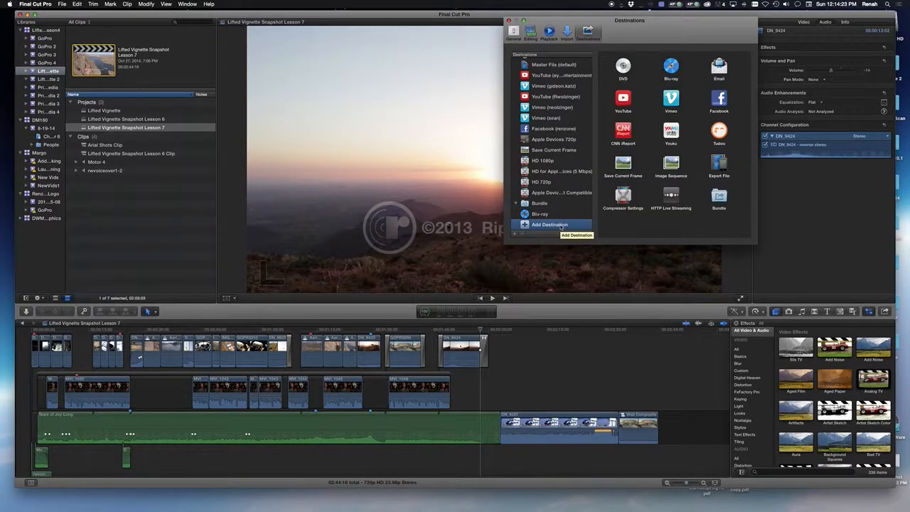
right_click(531, 204)
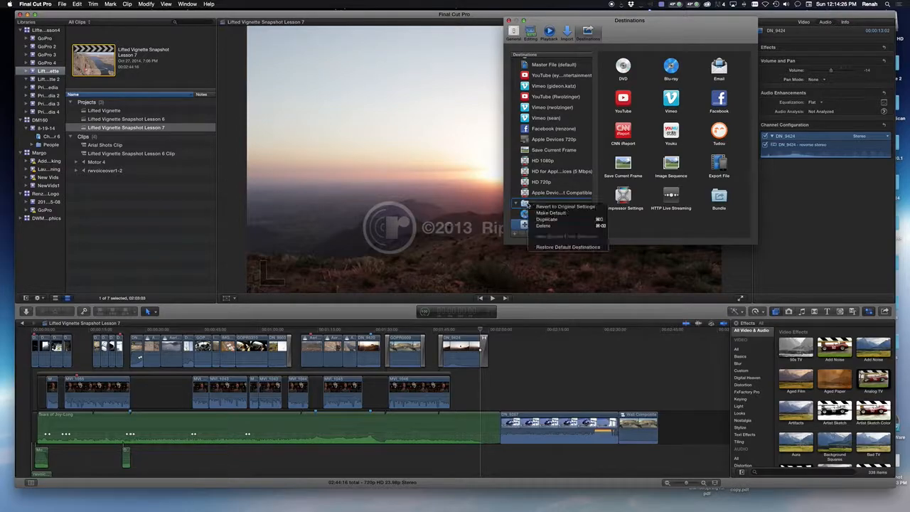
left_click(555, 226)
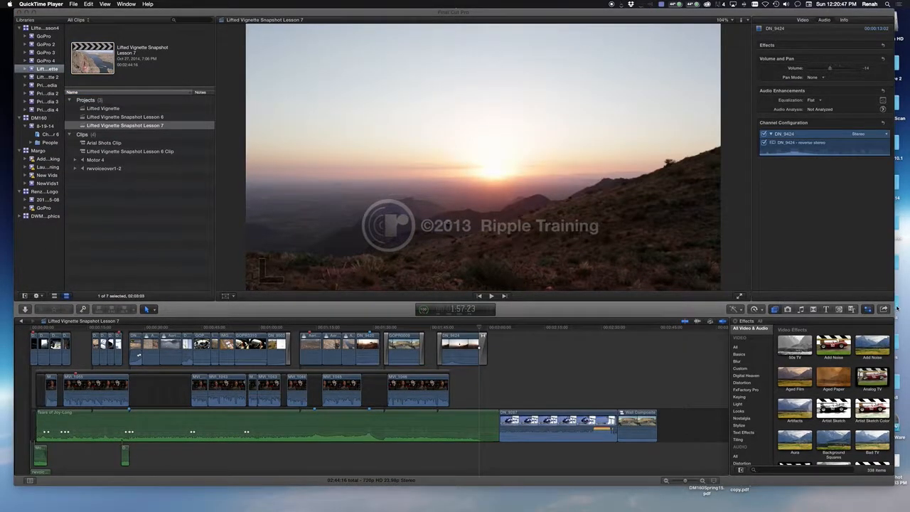
Start sharing the project as a Master File and set its roles to Multitrack QuickTime Movie.
left_click(883, 310)
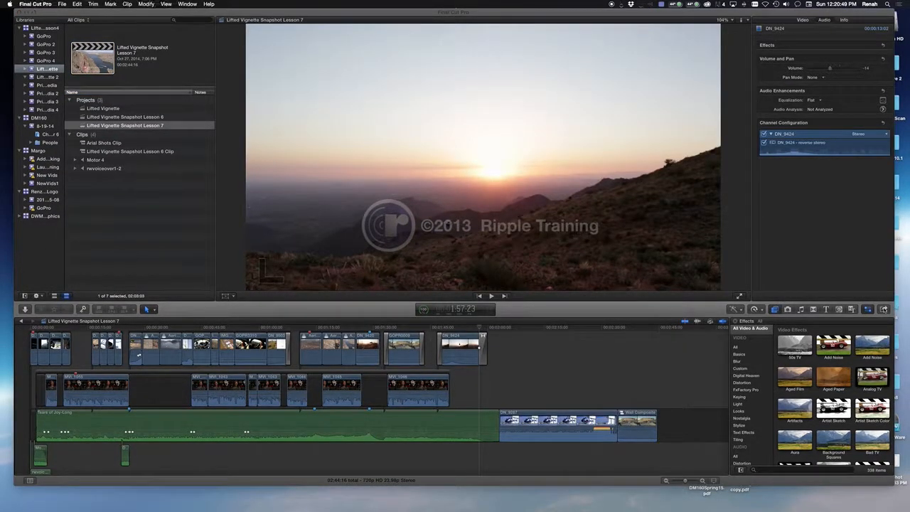
left_click(883, 309)
left_click(836, 226)
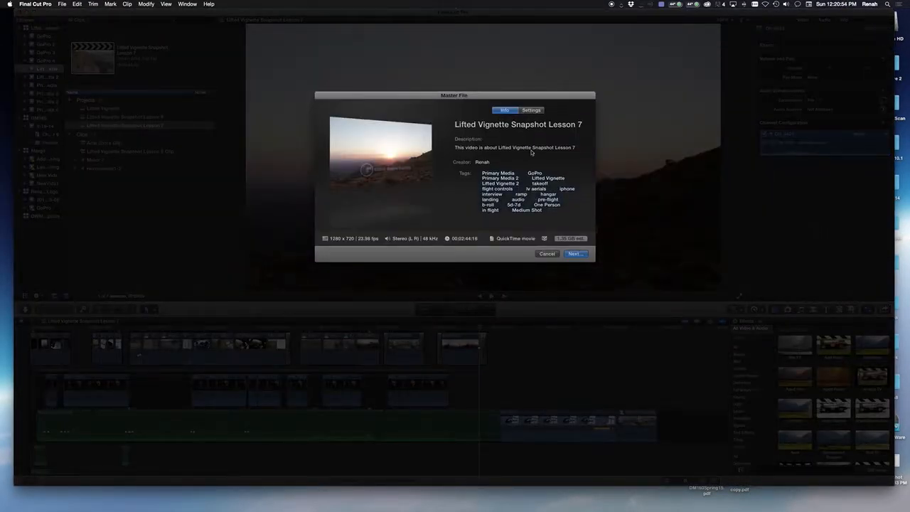
left_click(533, 111)
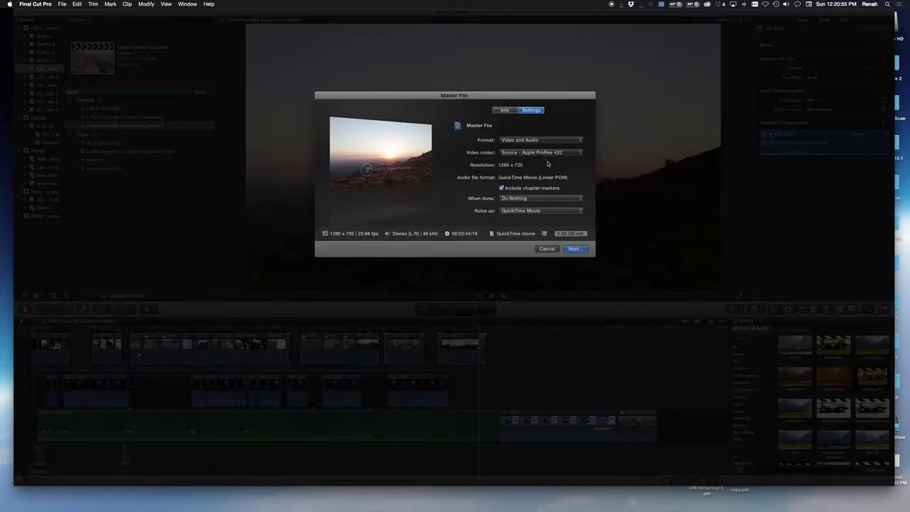
left_click(529, 212)
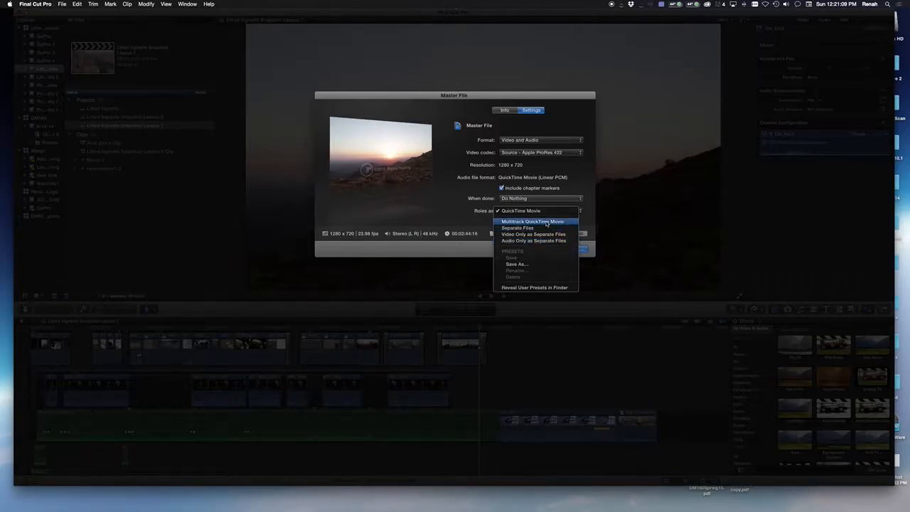
left_click(546, 222)
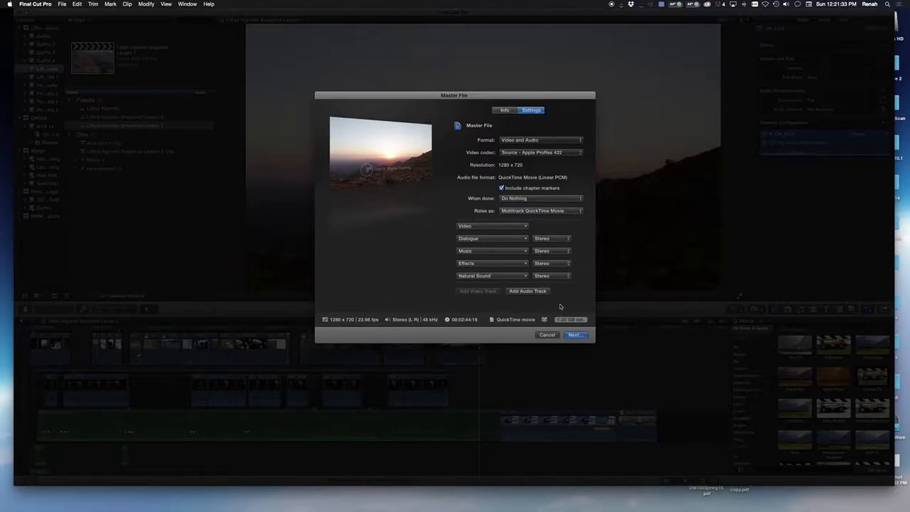
Proceed to the save dialog for the multitrack master file, and cancel the whole export.
left_click(573, 335)
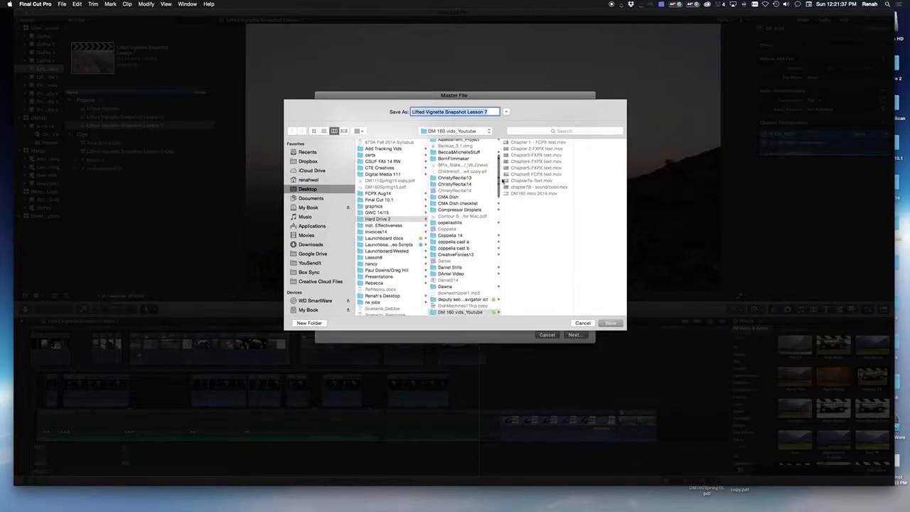
left_click(581, 323)
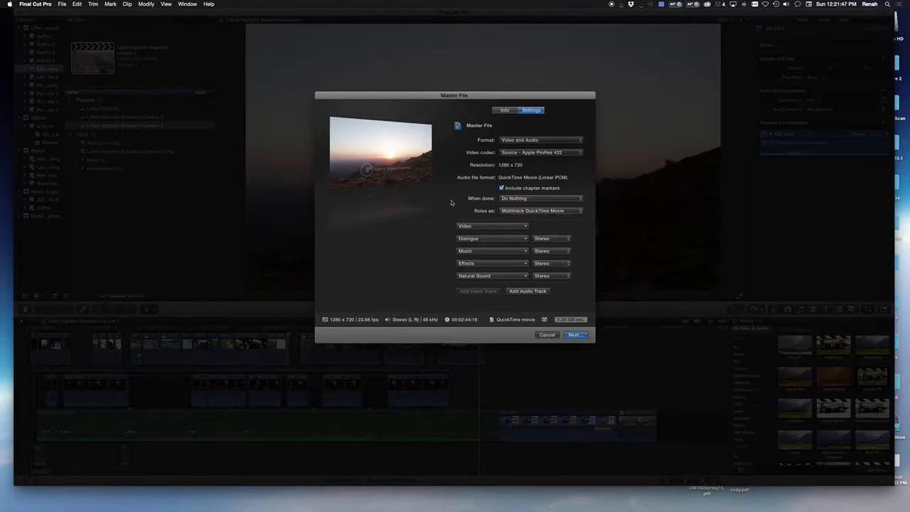
left_click(547, 335)
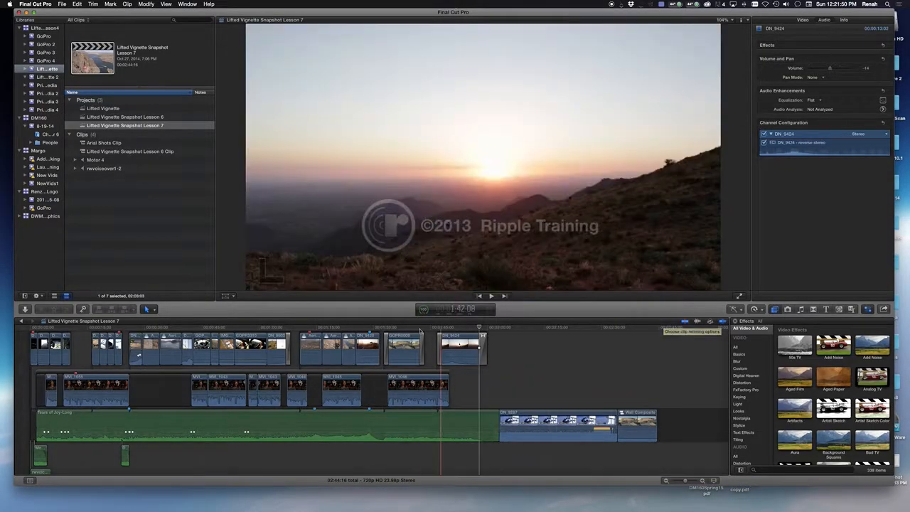
Move the playhead to the helicopter cockpit shot at 57:05.
left_click(441, 327)
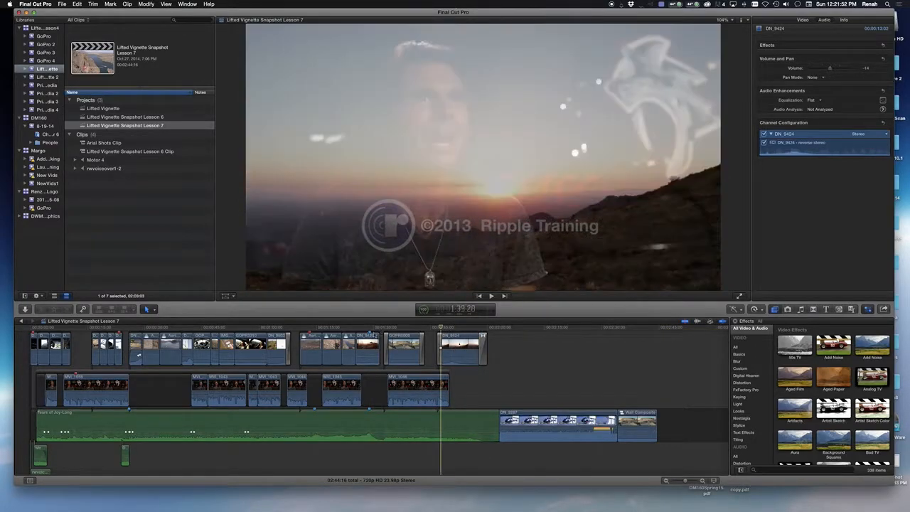
left_click_drag(440, 327, 248, 331)
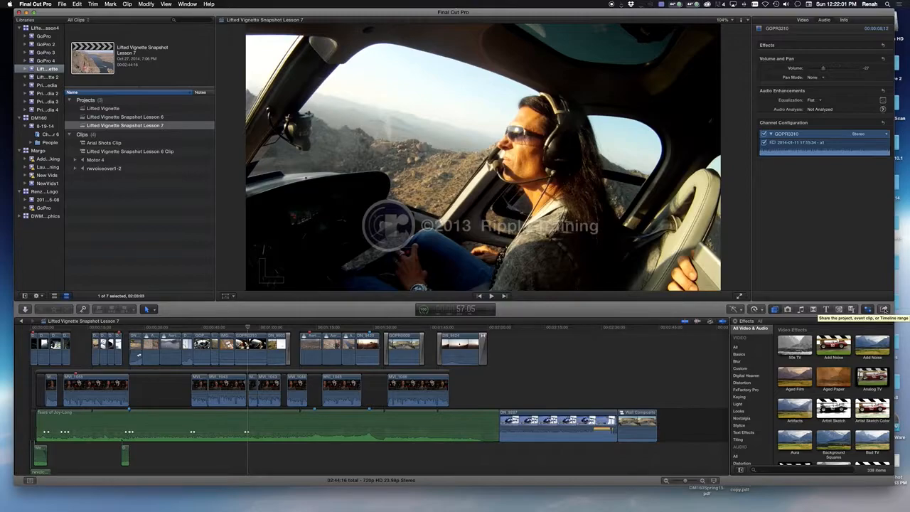
Examine the project's share destinations and the Add Destination options, and close the preferences.
left_click(883, 310)
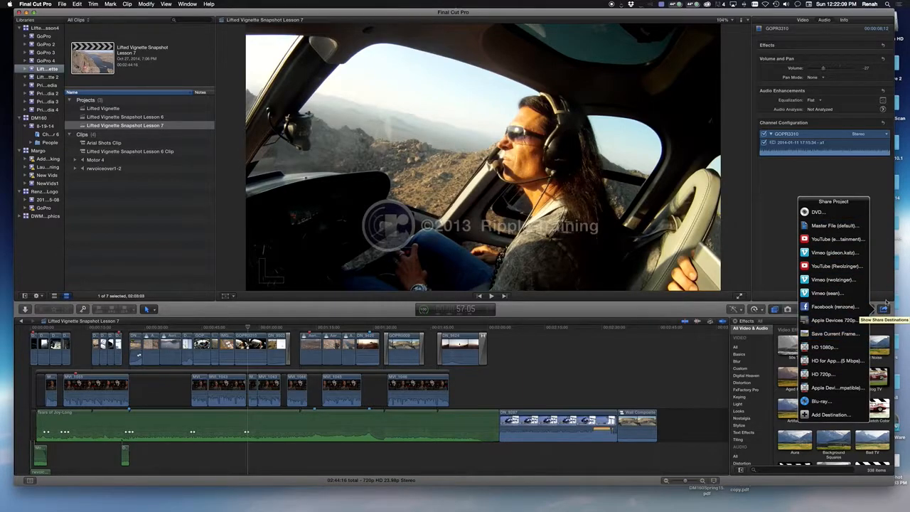
left_click(830, 414)
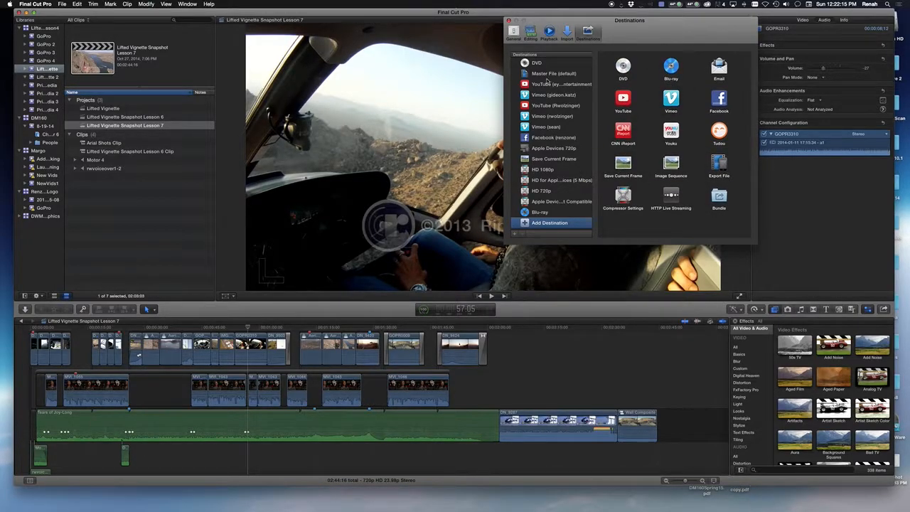
left_click(509, 21)
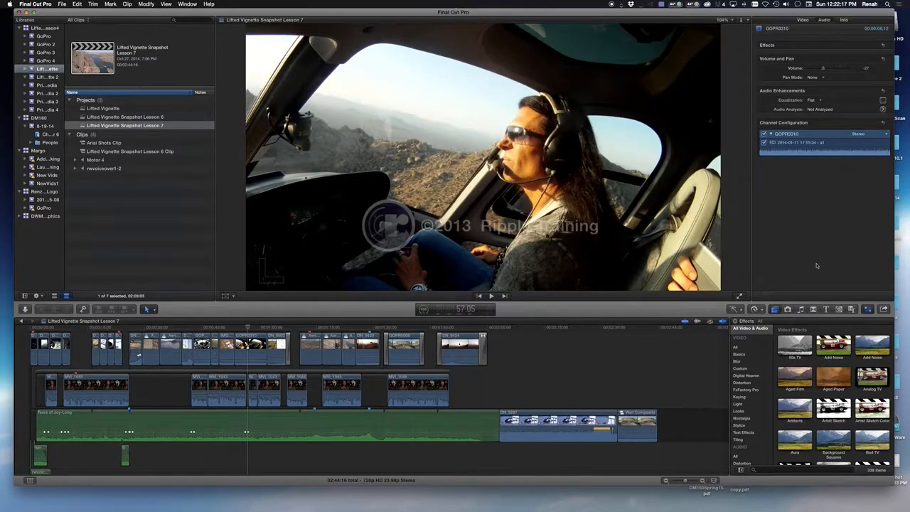
Start a Save Current Frame export of the cockpit shot, try JPEG Image, and set the export format to PNG Image.
left_click(883, 309)
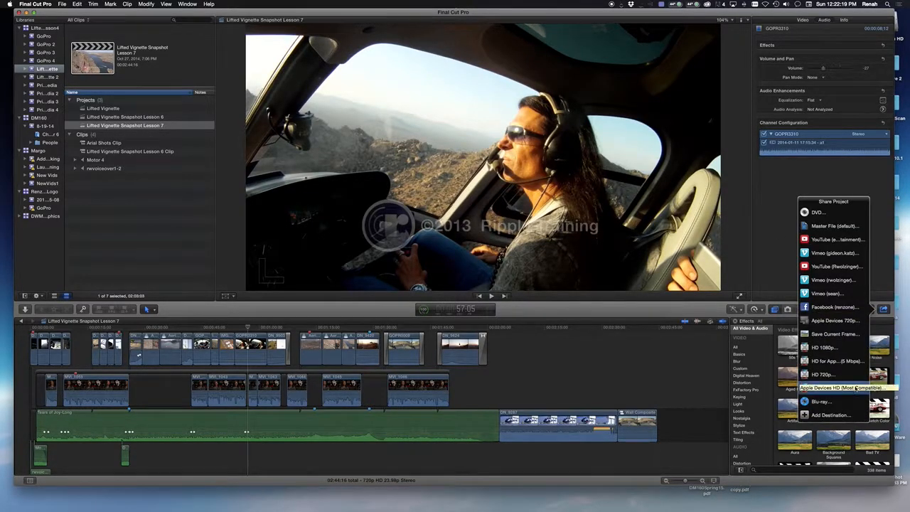
left_click(846, 334)
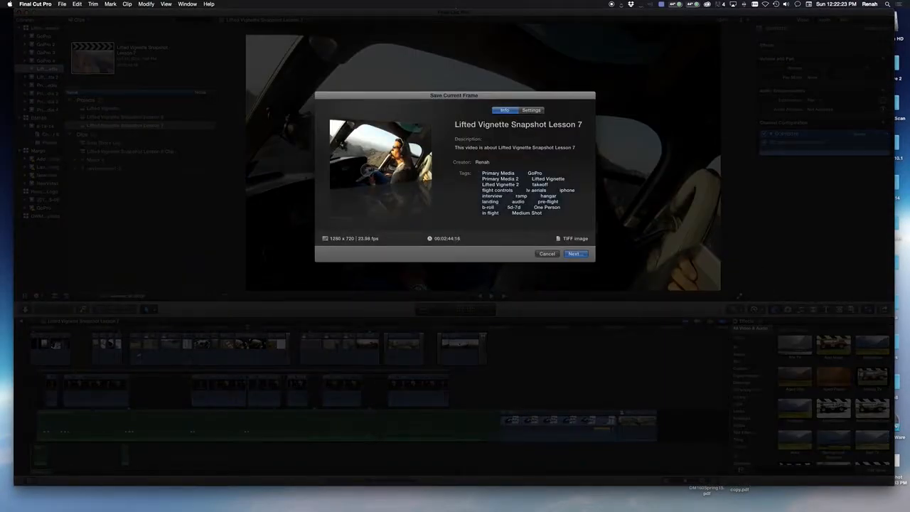
left_click(532, 112)
left_click(527, 140)
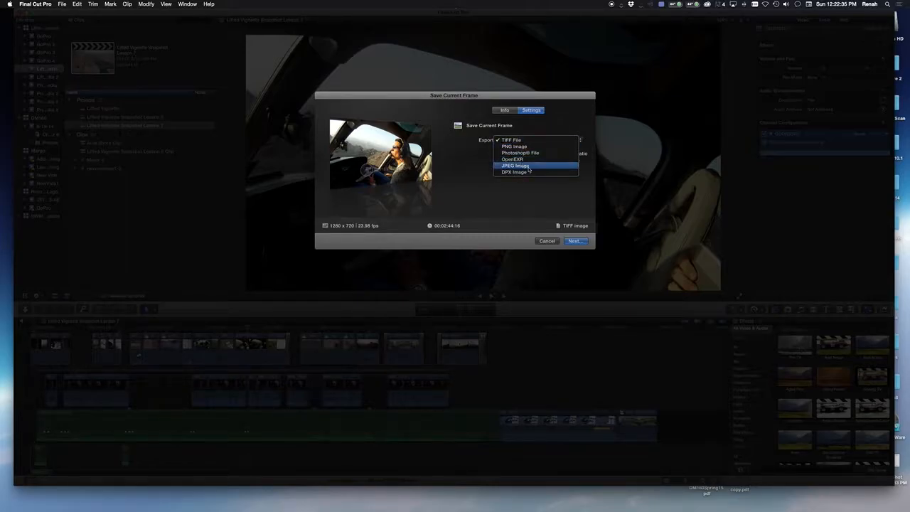
left_click(534, 164)
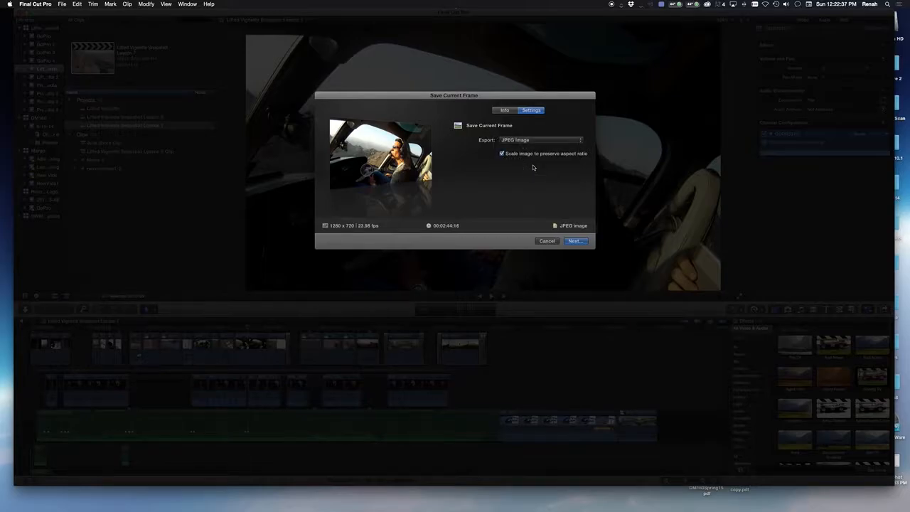
left_click(552, 142)
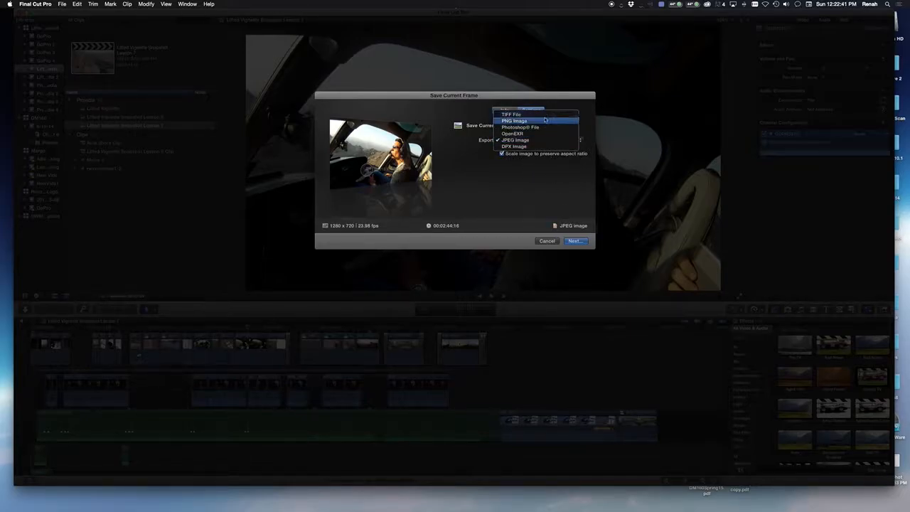
left_click(545, 121)
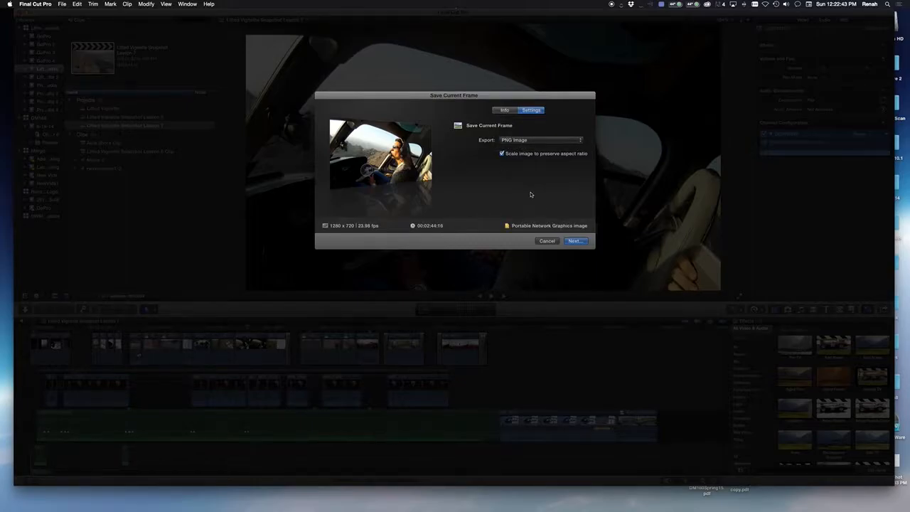
Proceed to the save dialog for the PNG frame of the cockpit shot, and cancel the whole export.
left_click(574, 241)
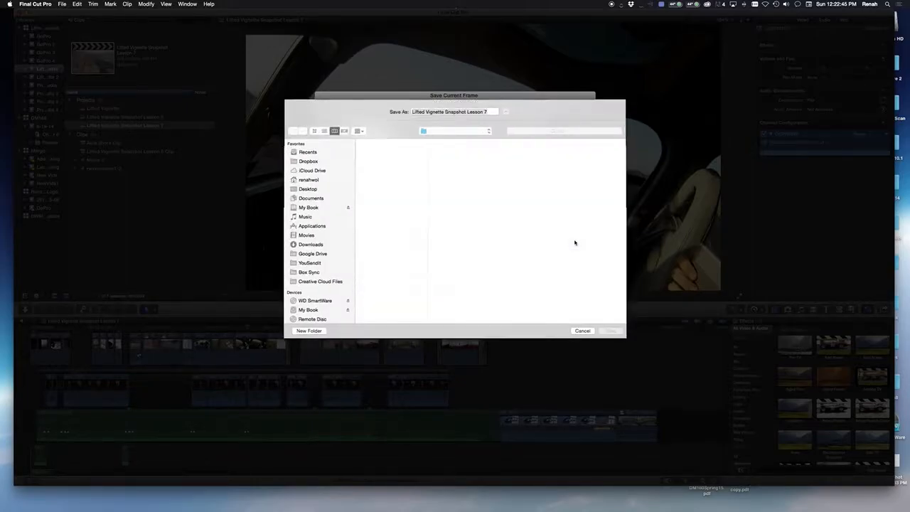
left_click(581, 331)
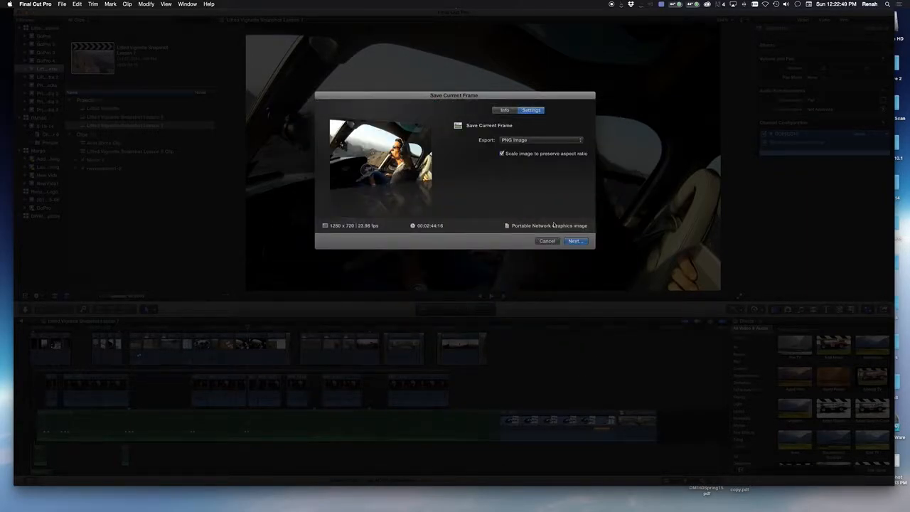
left_click(546, 241)
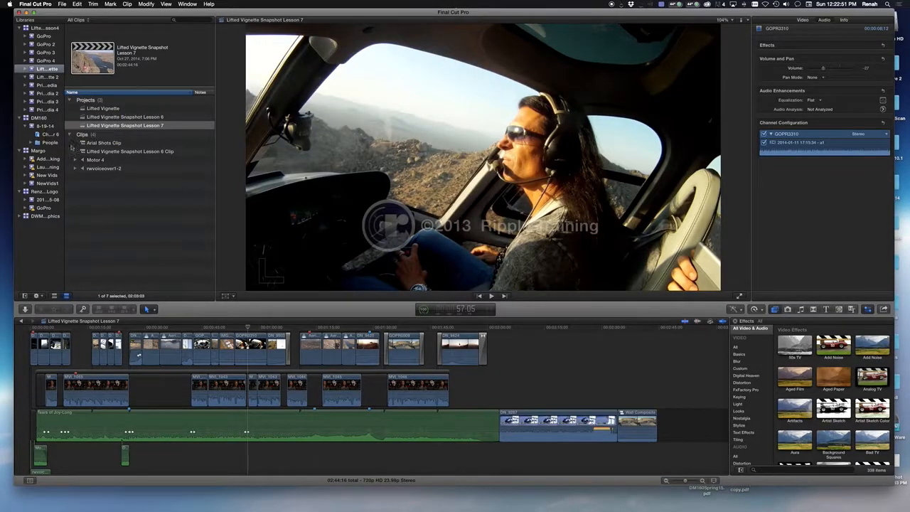
Move the playhead to 56:17, open the Export XML dialog for the Lesson 7 project, and cancel it.
left_click_drag(248, 328, 246, 329)
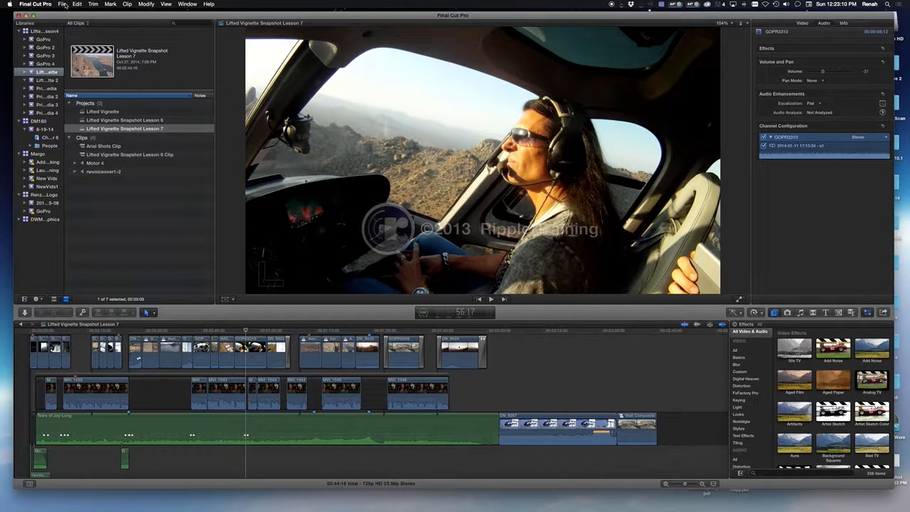
left_click(62, 4)
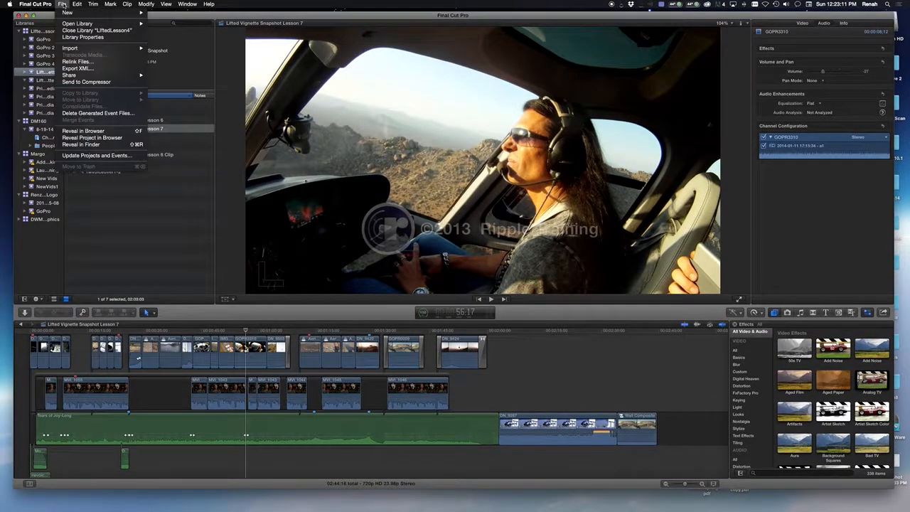
left_click(77, 68)
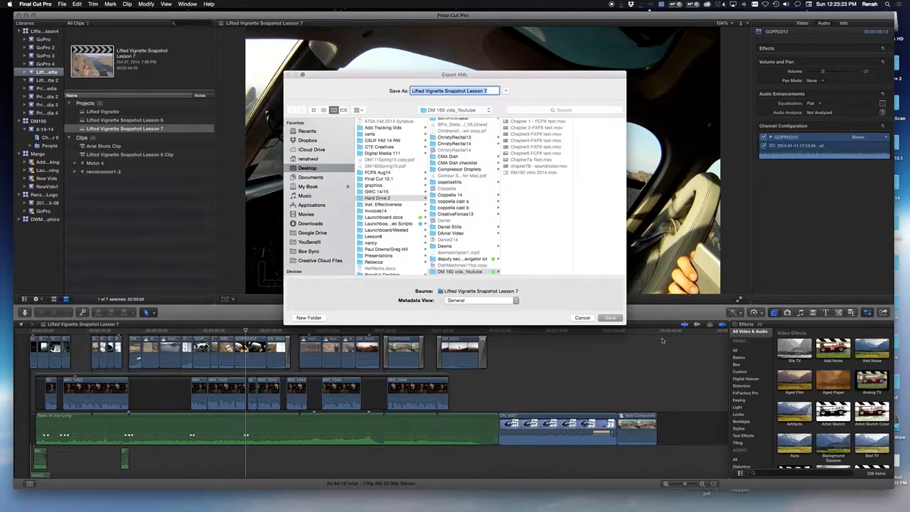
left_click(582, 318)
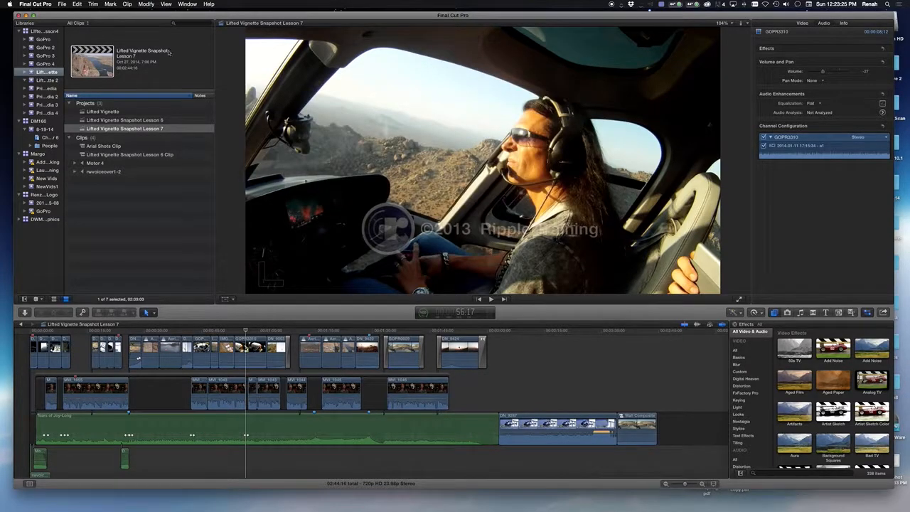
left_click_drag(198, 15, 203, 14)
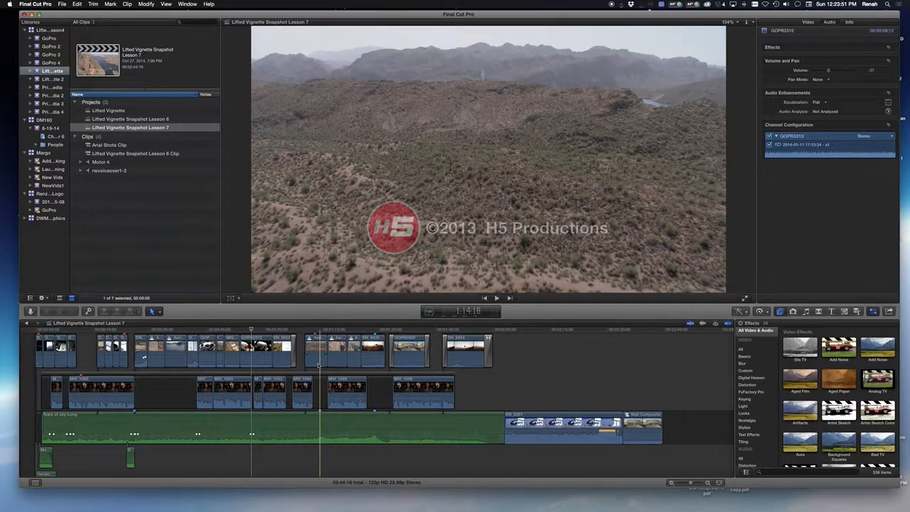
left_click_drag(96, 15, 93, 13)
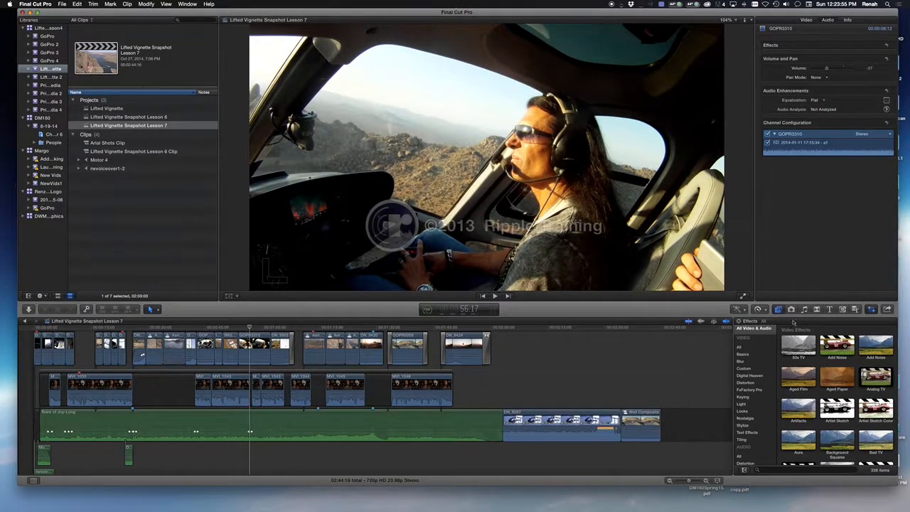
Select the GOPR3310 clip in the timeline and send the Lesson 7 project to Compressor.
left_click(61, 3)
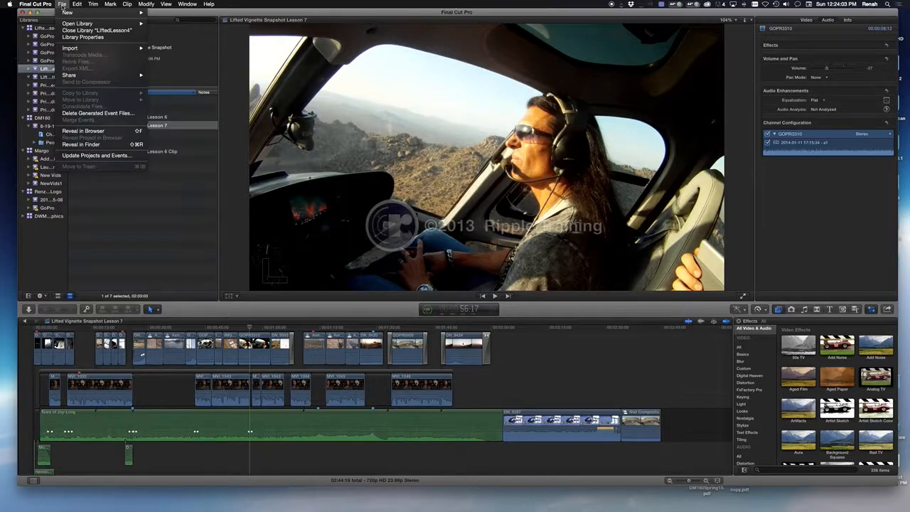
left_click(63, 7)
left_click(260, 335)
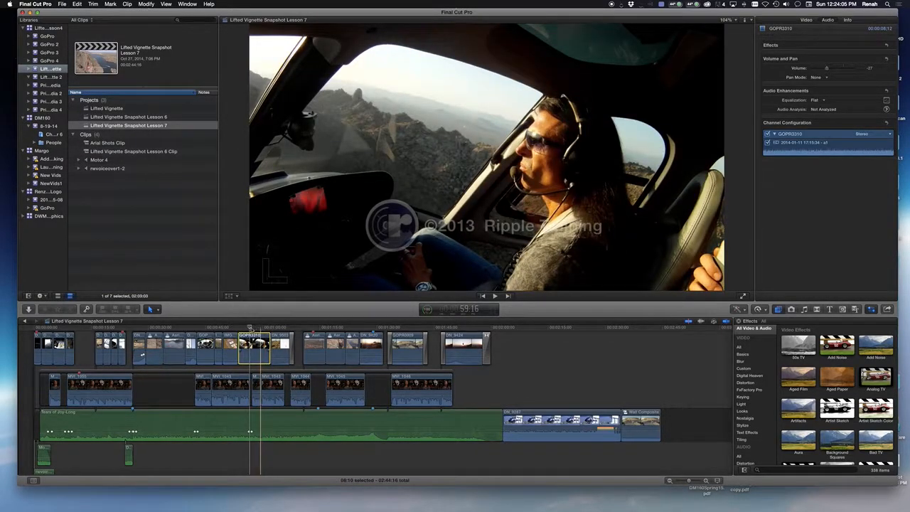
left_click(62, 4)
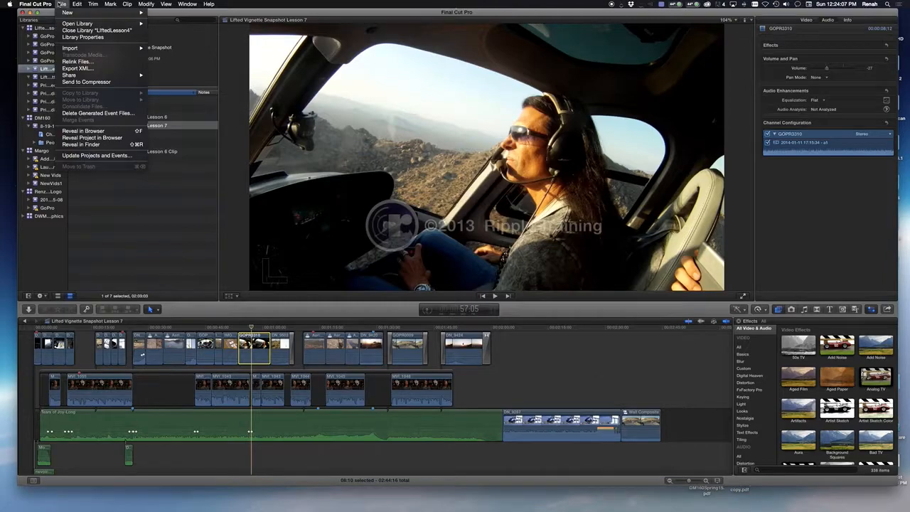
left_click(101, 83)
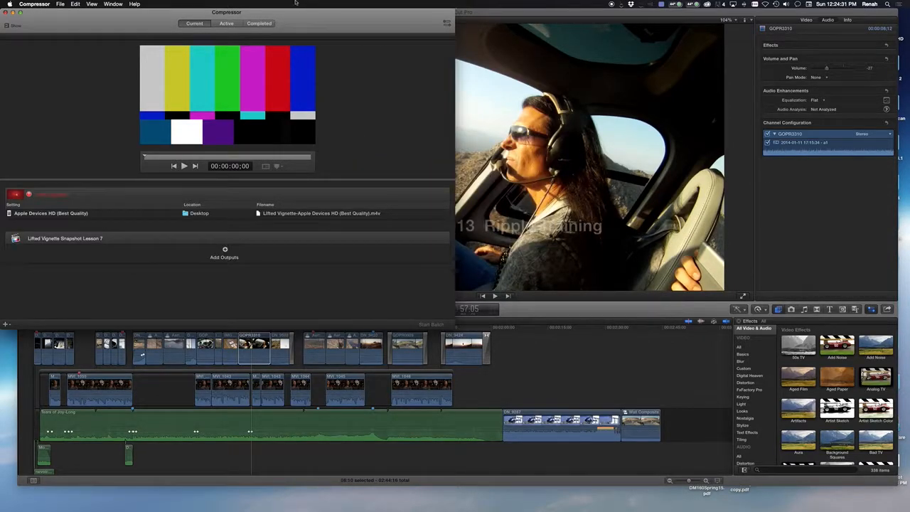
left_click_drag(293, 22, 400, 25)
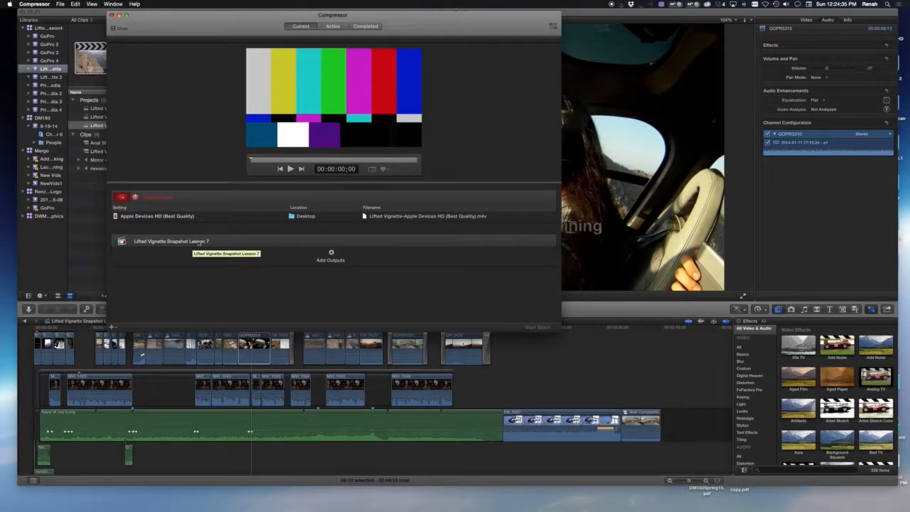
Browse the built-in output settings for the Lifted Vignette Snapshot Lesson 7 job, including Uncompressed, and add the Create Blu-ray outputs.
left_click(330, 253)
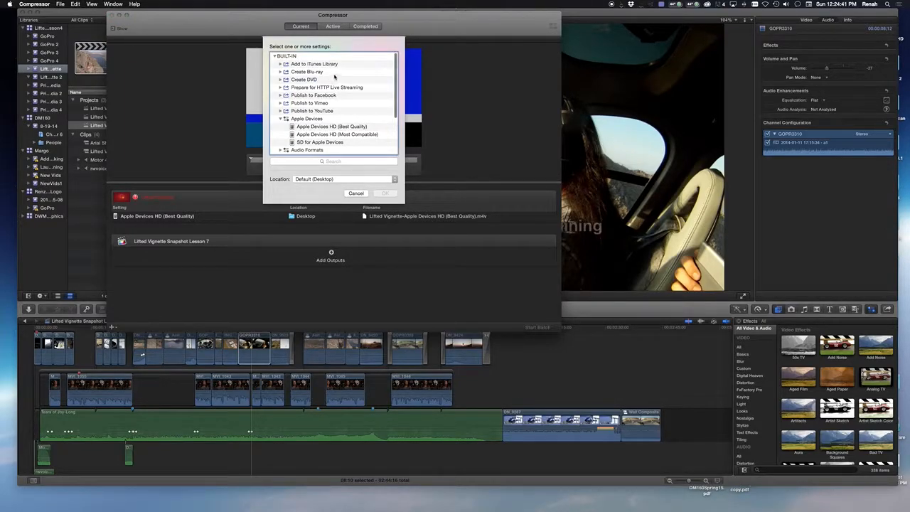
left_click(334, 73)
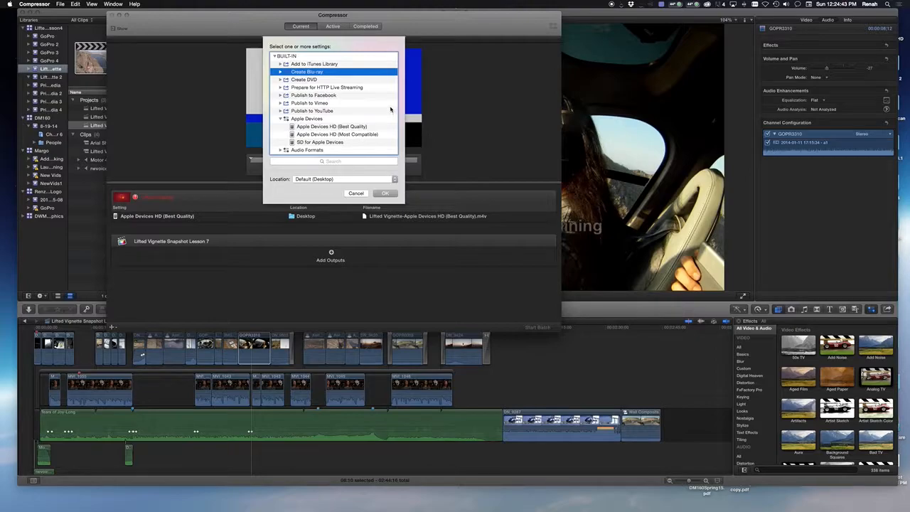
scroll(360, 136, "down", 3)
scroll(361, 136, "up", 3)
scroll(341, 115, "down", 2)
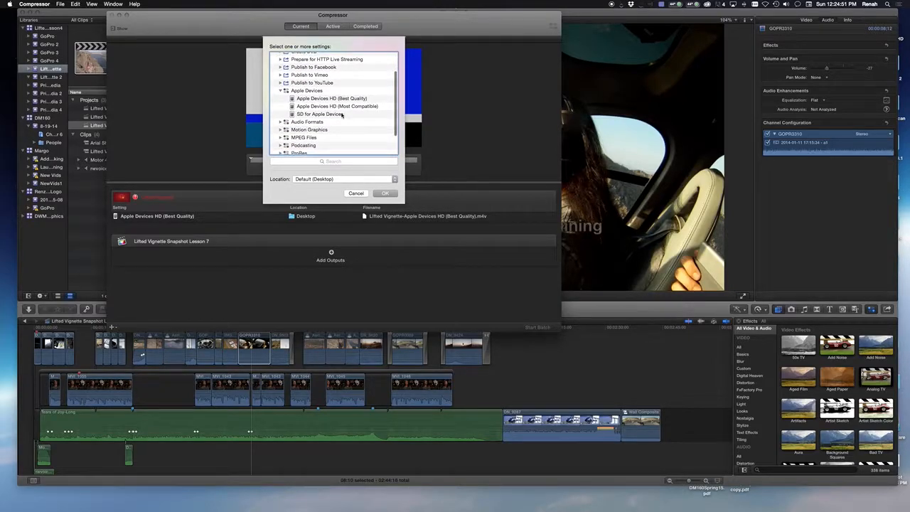
scroll(341, 114, "down", 2)
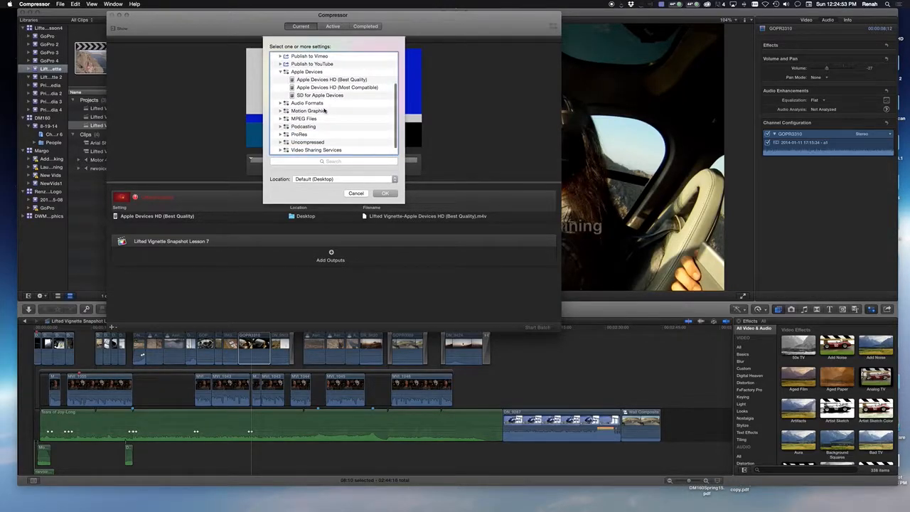
scroll(324, 114, "down", 1)
left_click(280, 134)
scroll(323, 135, "down", 2)
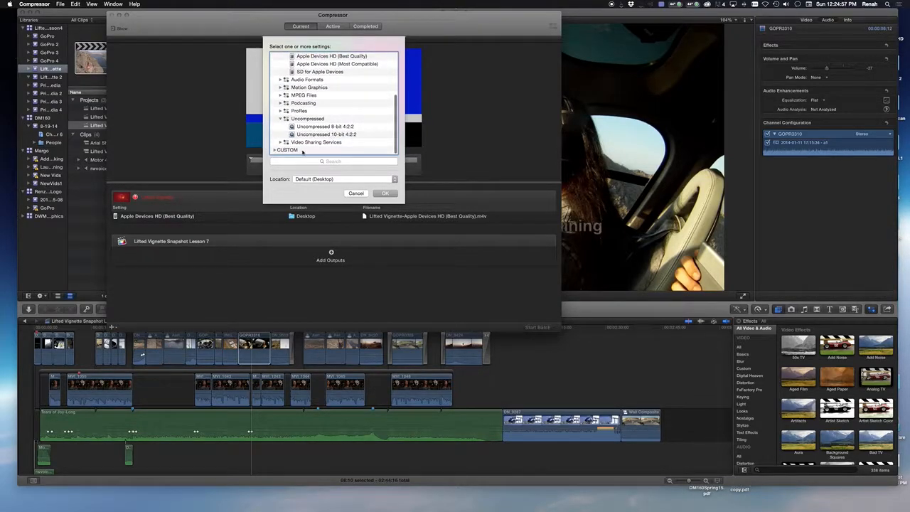
scroll(302, 151, "up", 5)
left_click(305, 72)
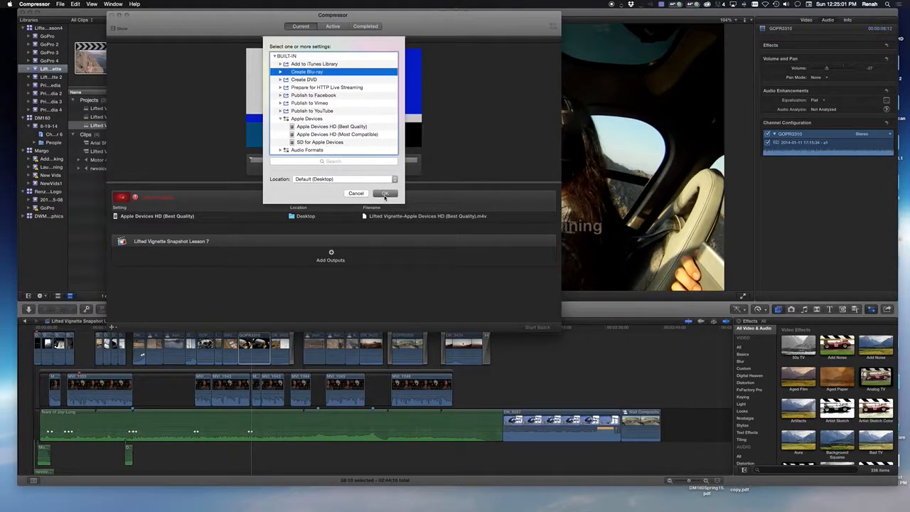
left_click(384, 194)
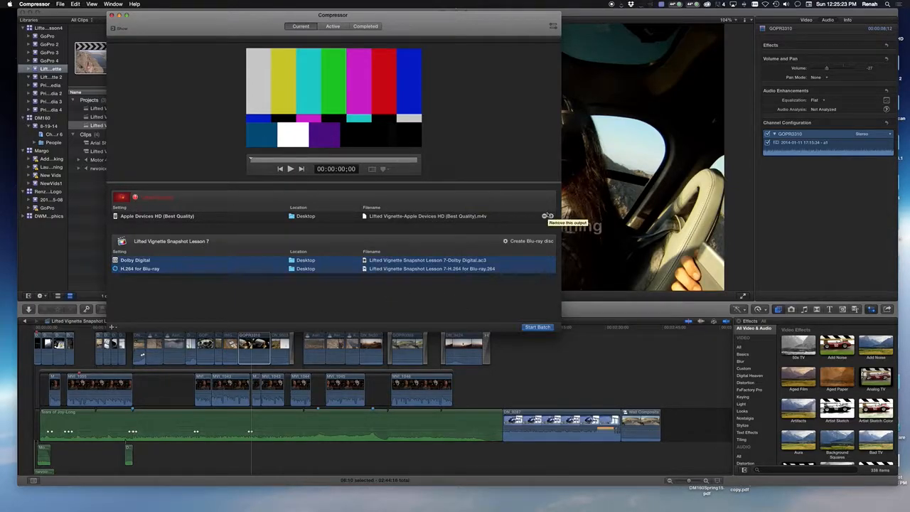
Remove the Apple Devices HD (Best Quality) output from the first batch job, and close the Compressor window.
left_click(544, 216)
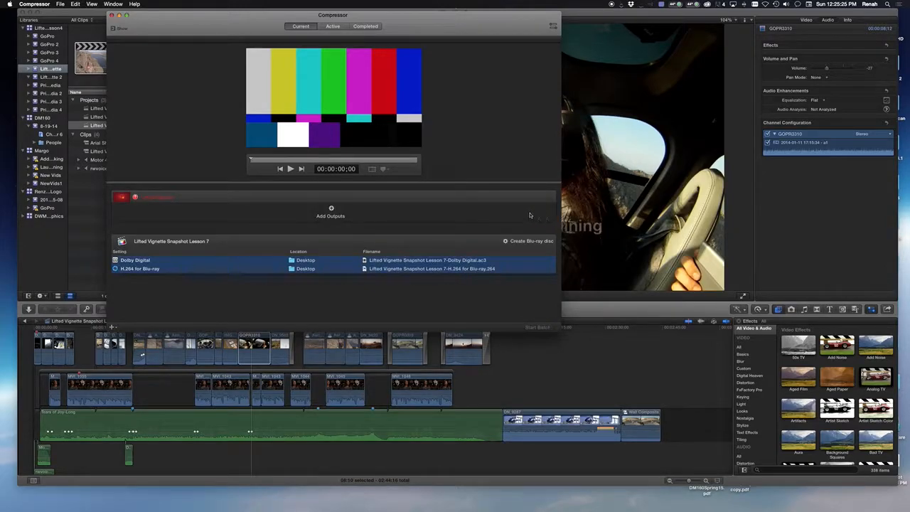
left_click(538, 328)
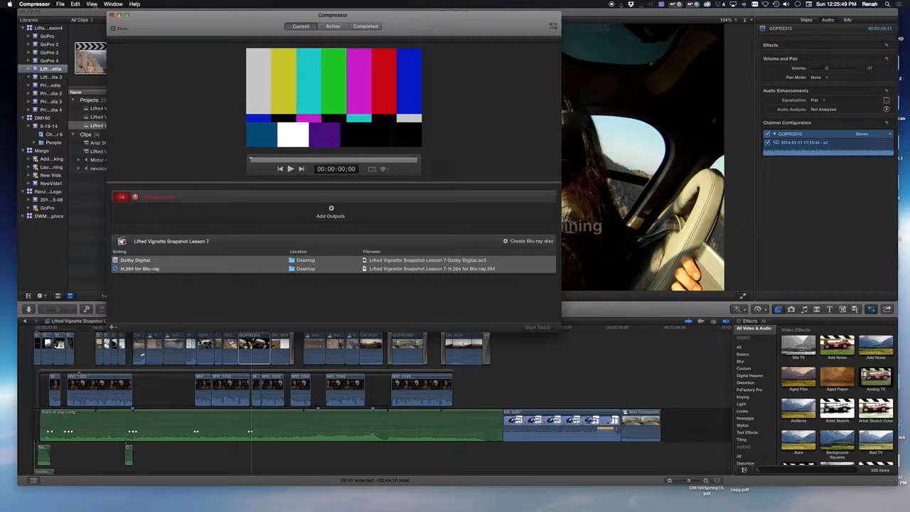
left_click(112, 15)
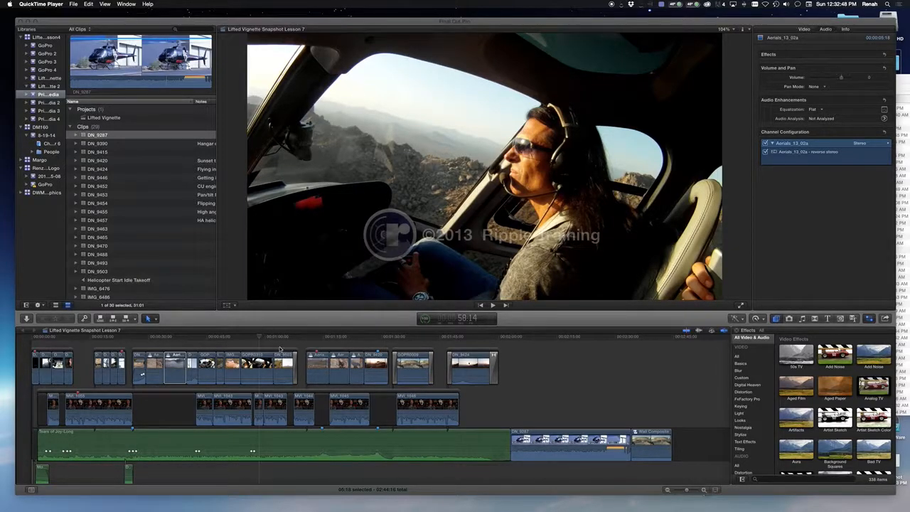
Switch back to Final Cut Pro and move the playhead to the start of the Lesson 7 timeline.
left_click(261, 339)
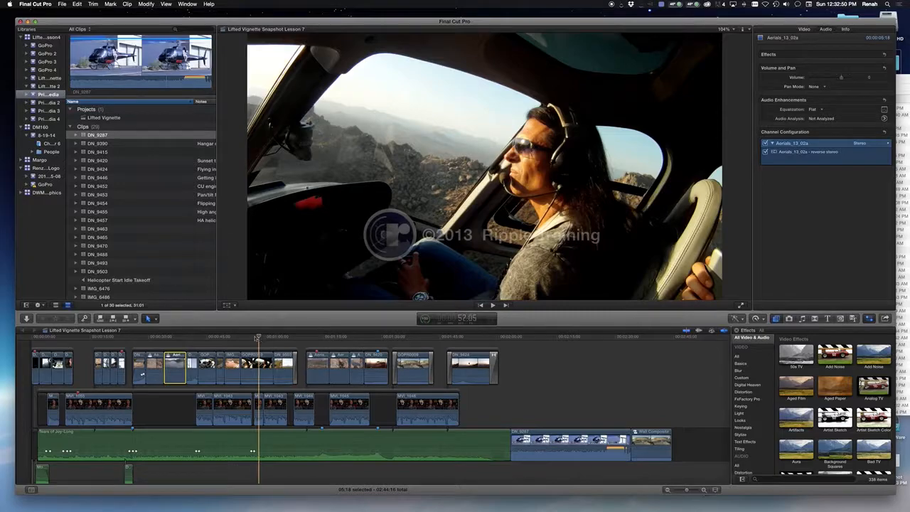
left_click_drag(183, 344, 10, 334)
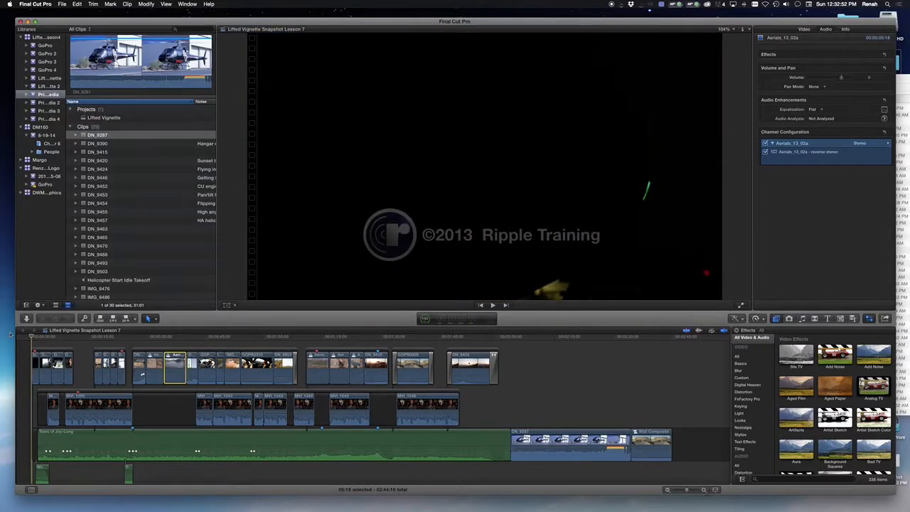
key("space")
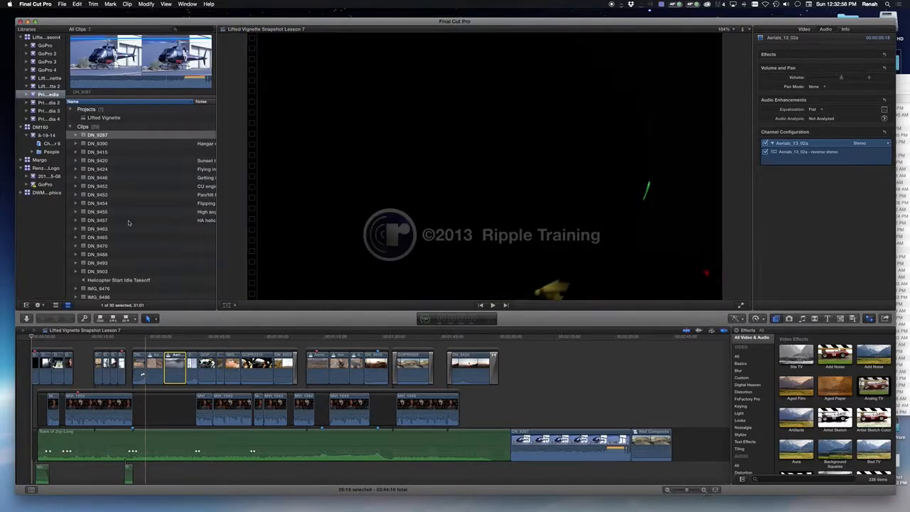
Append the renzoneprod1080 clip from the RenzoneProdLogo library to the end of the timeline, accepting the copy between libraries.
left_click(46, 168)
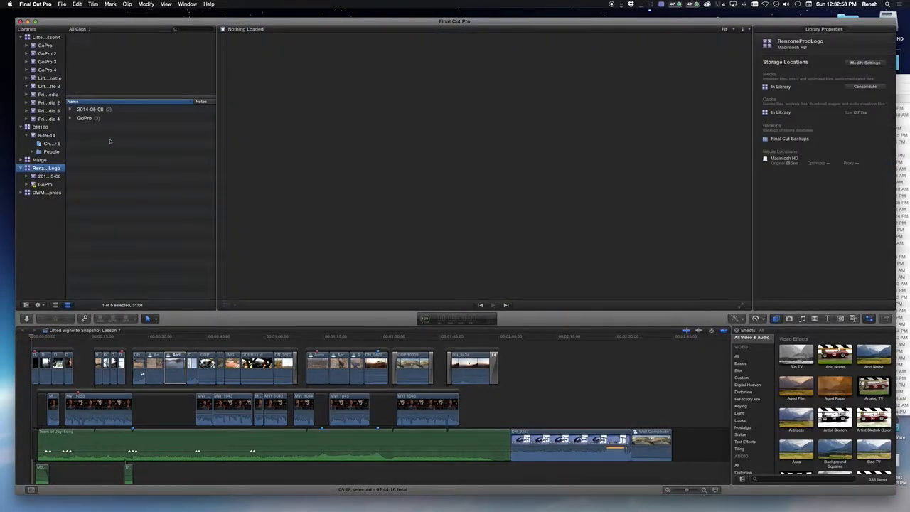
left_click(63, 176)
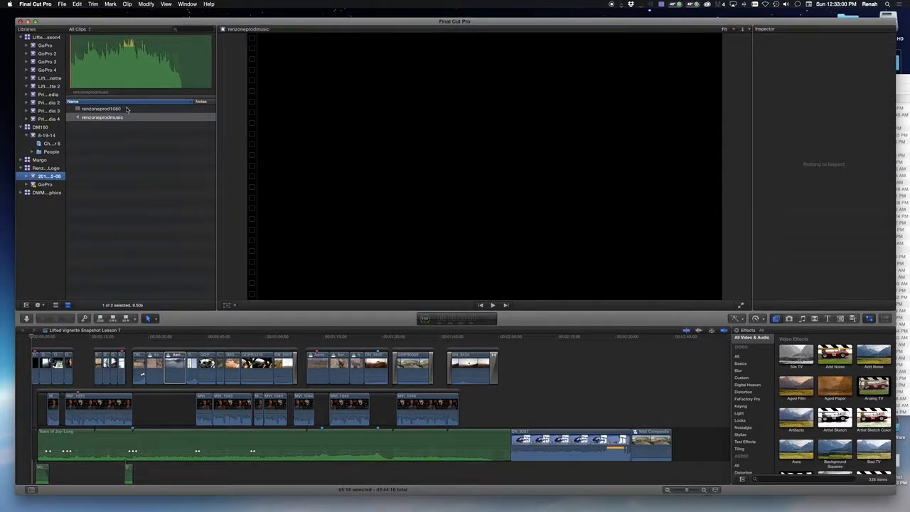
left_click(127, 109)
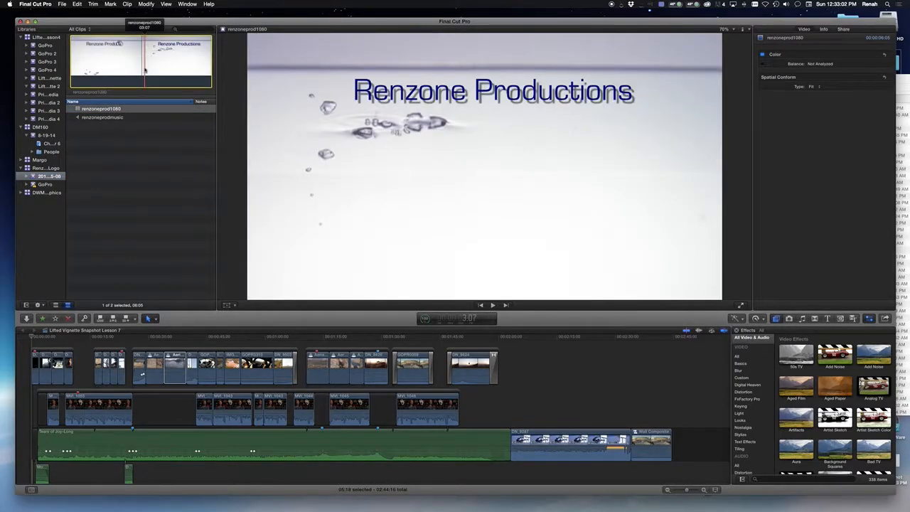
key("w")
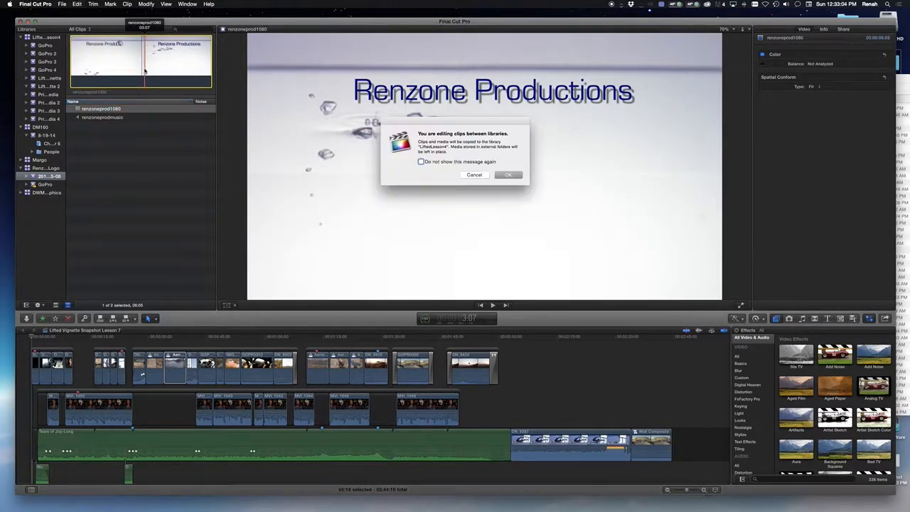
left_click(508, 175)
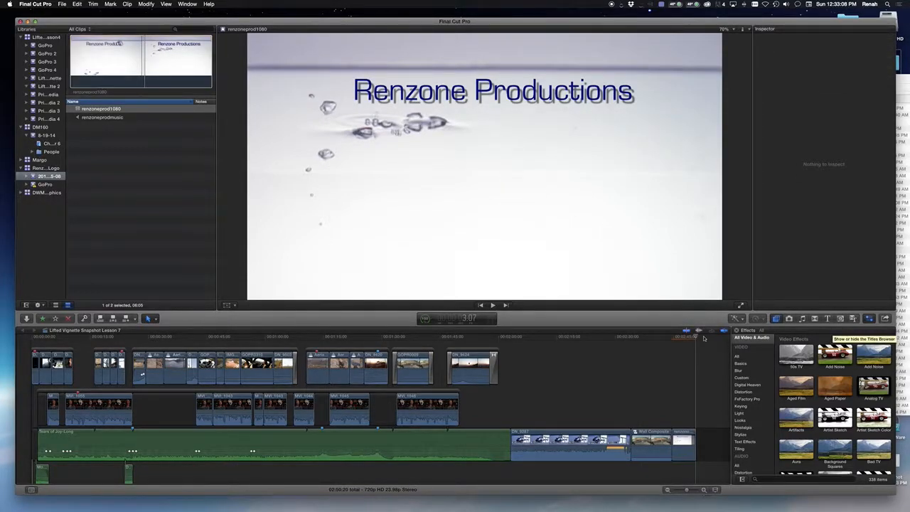
Connect the renzoneprodmusic audio to the start of the logo clip at the timeline's end, accepting the copy between libraries.
left_click_drag(698, 340, 674, 341)
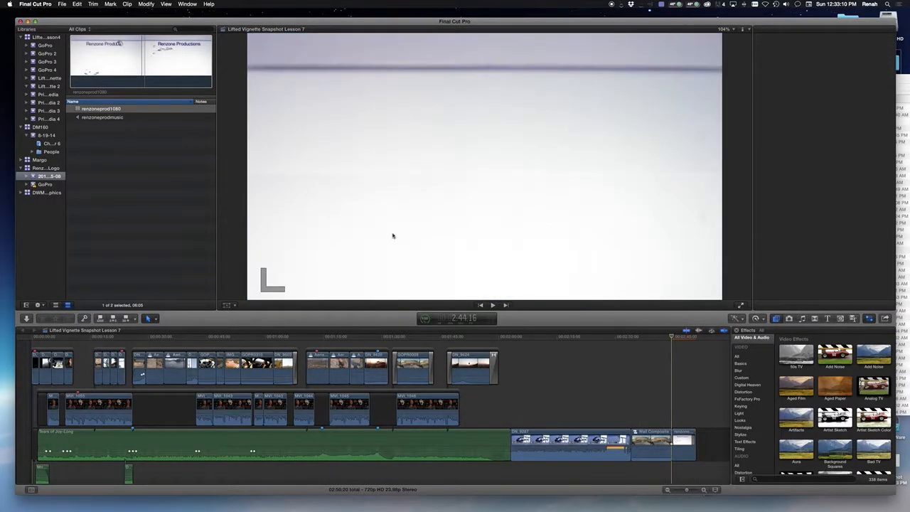
left_click(102, 116)
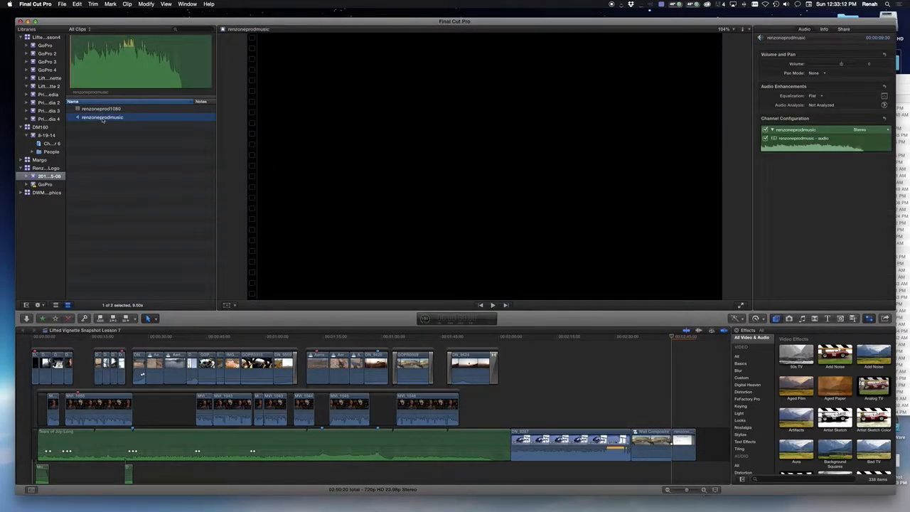
left_click(120, 65)
key("q")
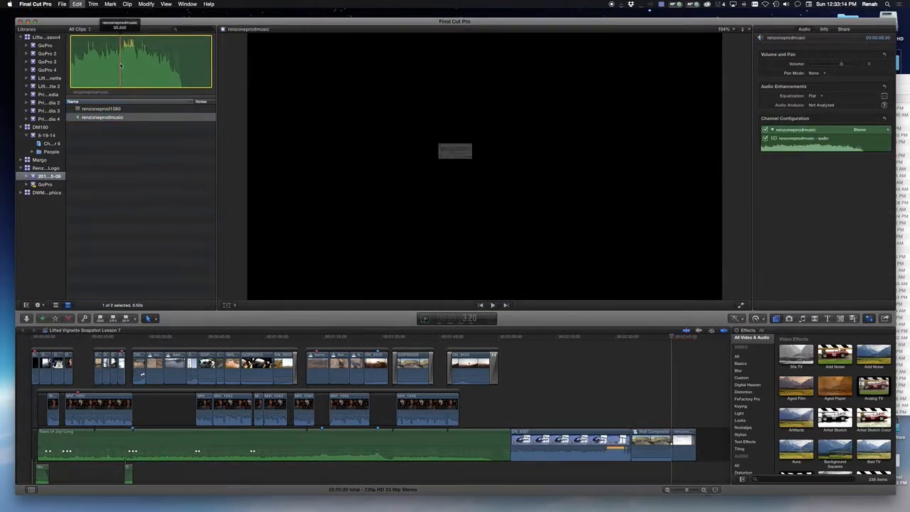
left_click(508, 174)
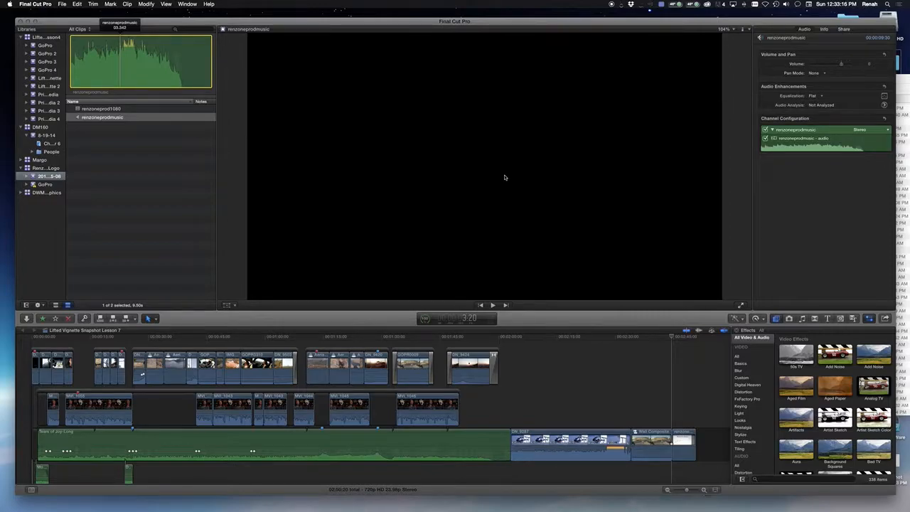
Set the connected renzoneprodmusic clip's volume to -7 dB and play back the logo ending.
left_click_drag(684, 445, 668, 477)
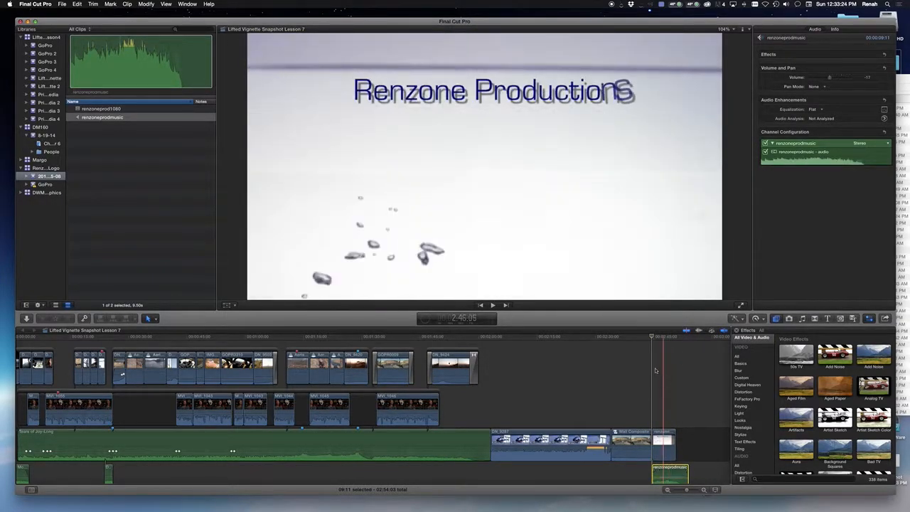
key("space")
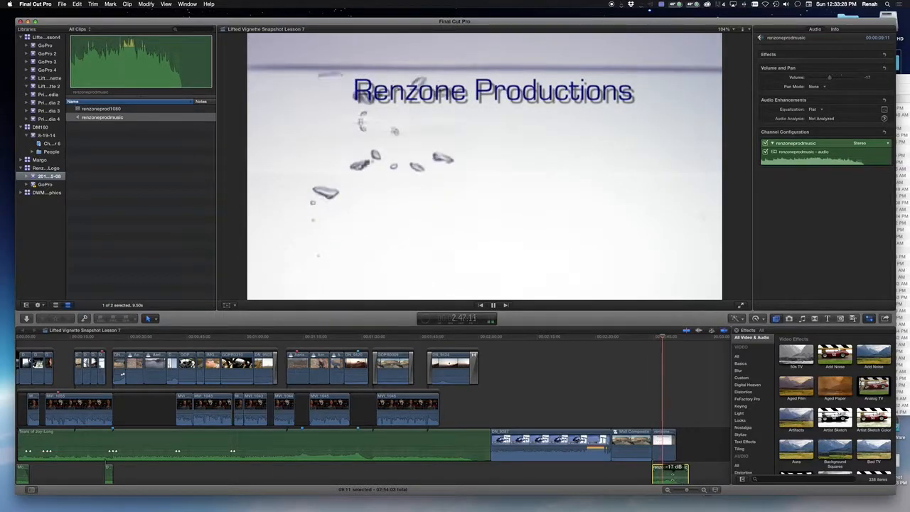
left_click_drag(671, 478, 670, 475)
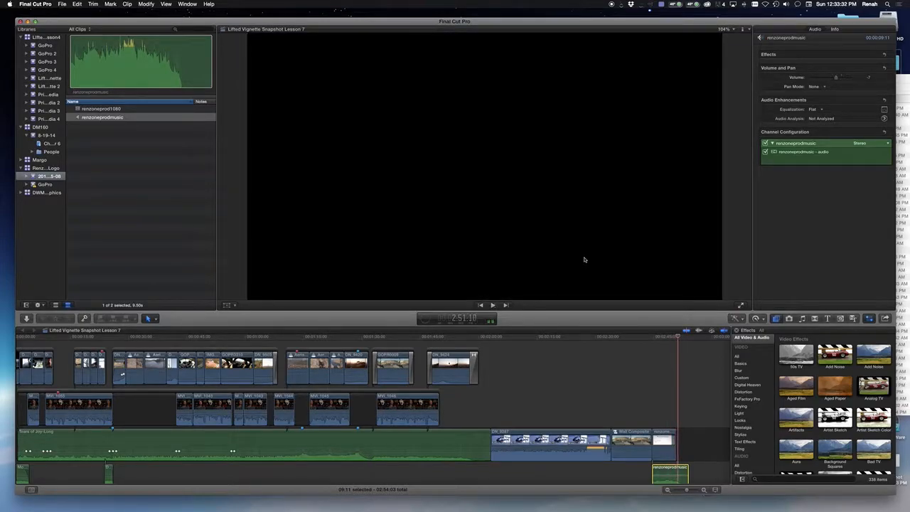
key("space")
Copy the logo clip together with its connected music, and open the Lifted Vignette project from the Lifted Vignette 2 event.
left_click(665, 455)
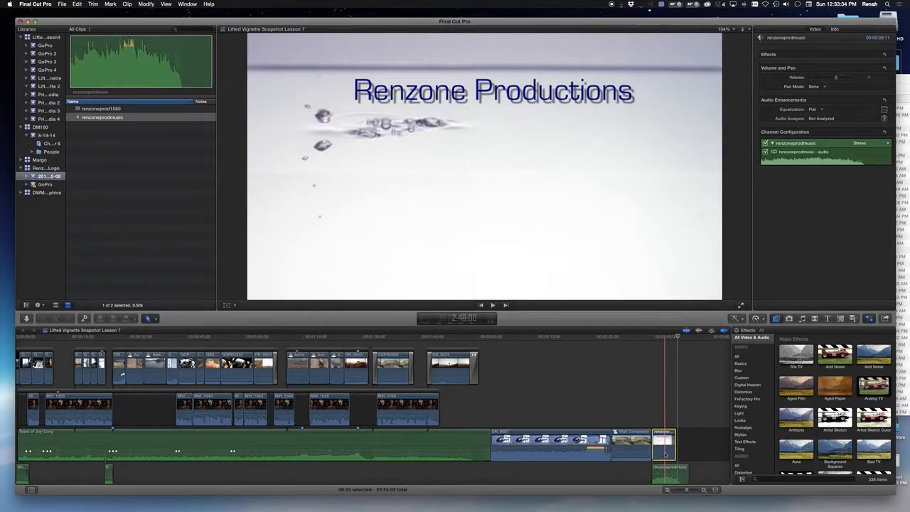
left_click(668, 471)
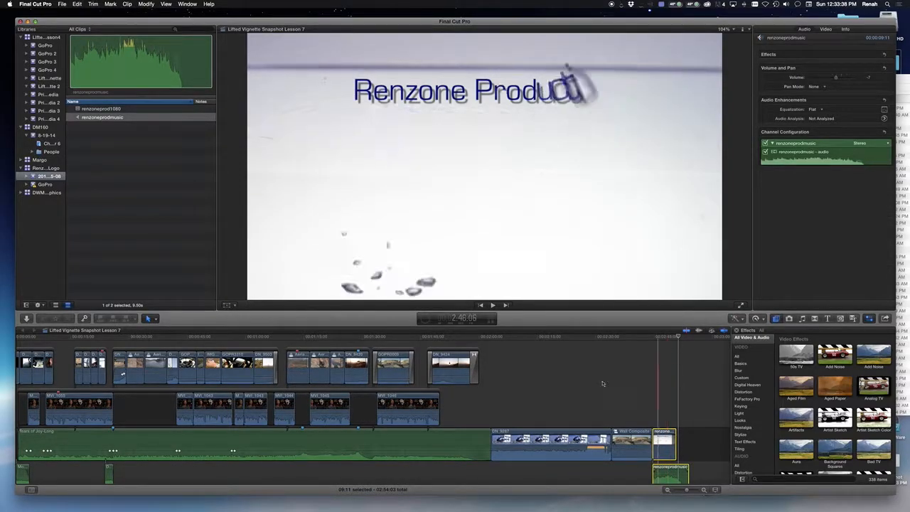
left_click_drag(119, 63, 200, 269)
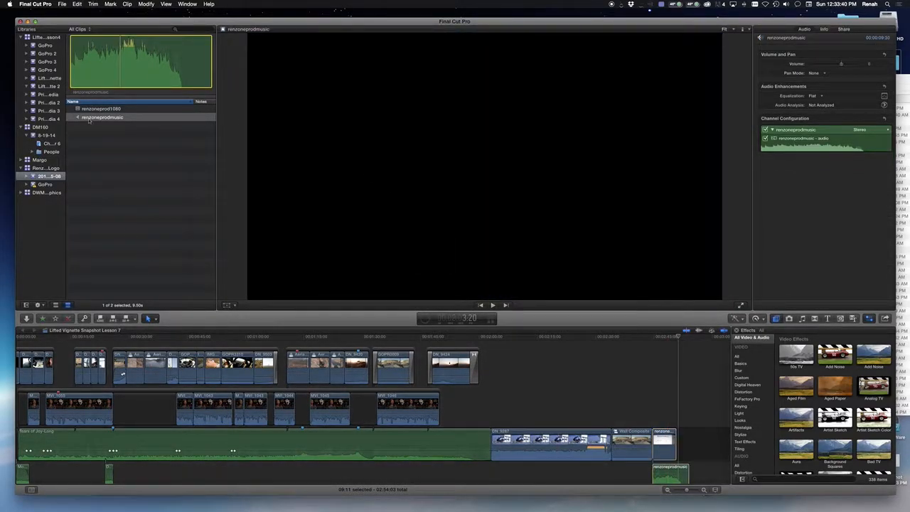
left_click(46, 86)
double_click(114, 118)
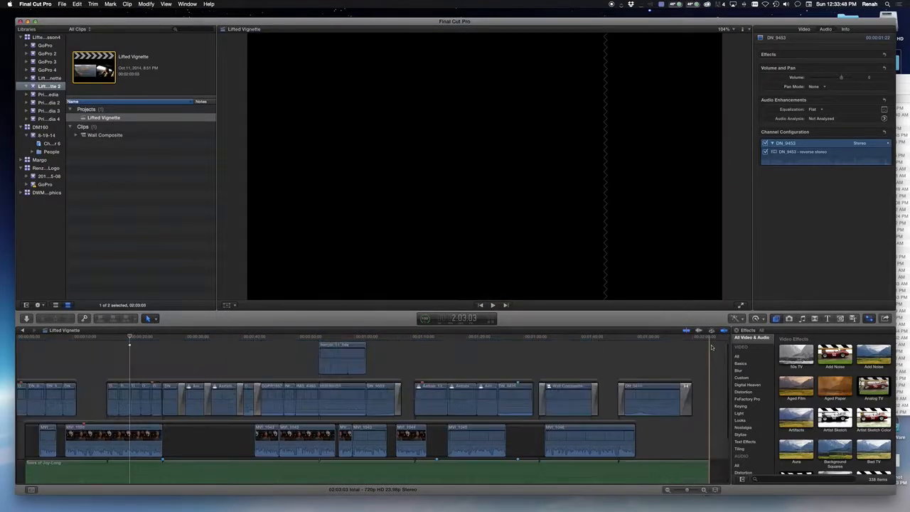
Paste the logo clip and its music at the end of the Lifted Vignette timeline, and check their placement.
scroll(711, 347, "up", 3)
left_click(711, 347)
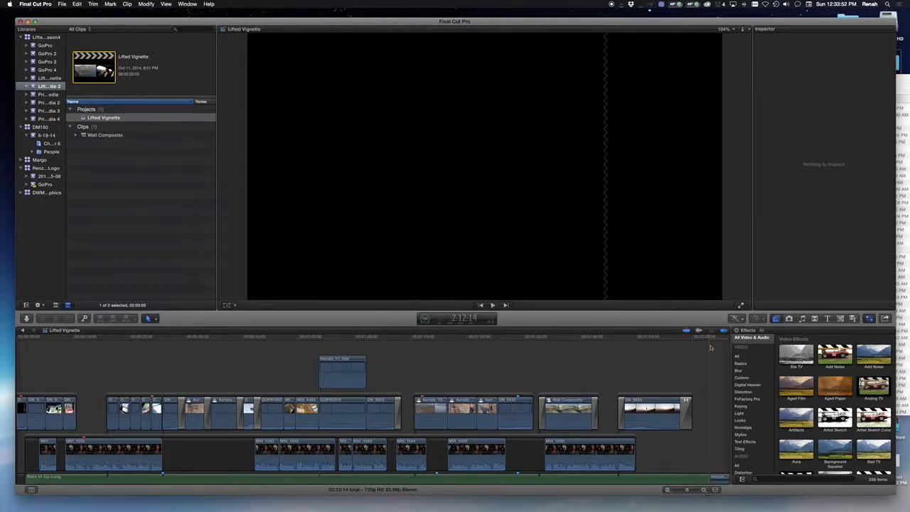
scroll(701, 434, "right", 2)
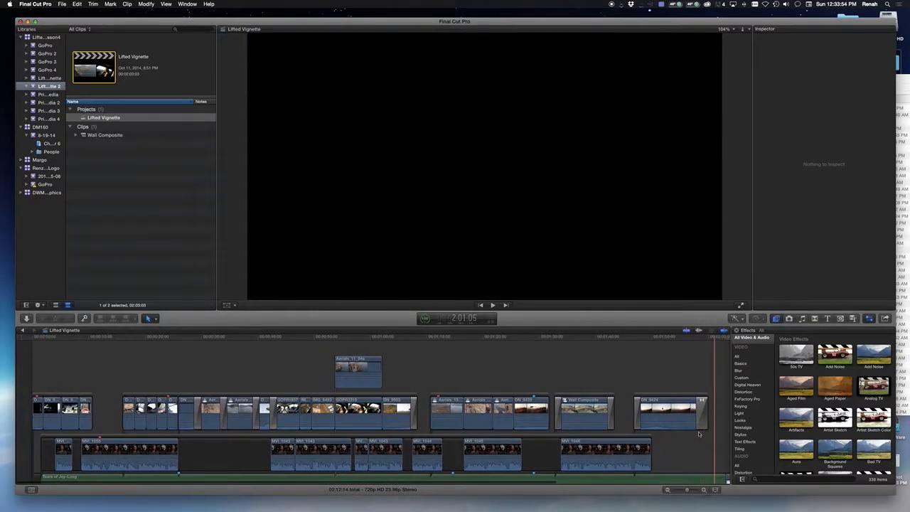
scroll(700, 434, "down", 2)
scroll(700, 433, "down", 2)
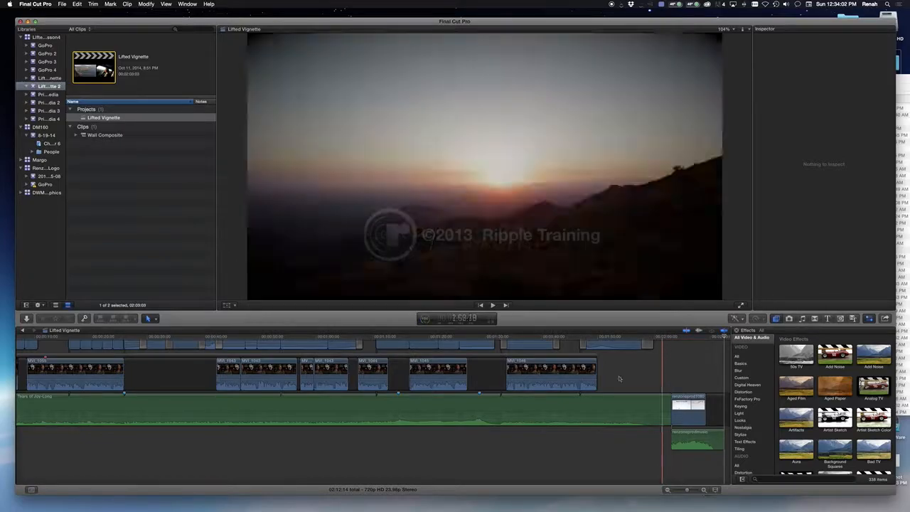
scroll(666, 347, "up", 2)
Switch to Finder, look at the file commands for the Lifted1 library in Hard Drive 2, and return to Final Cut Pro.
left_click_drag(671, 21, 533, 4)
left_click(889, 82)
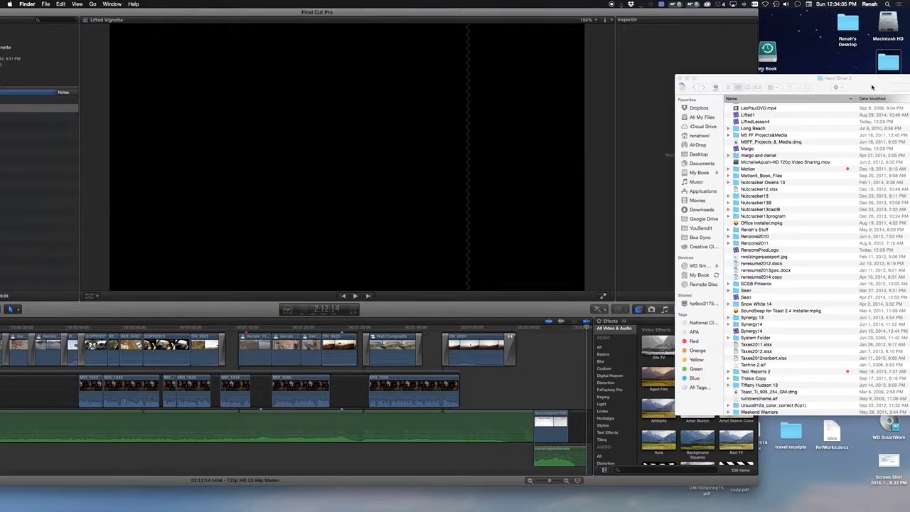
left_click(762, 115)
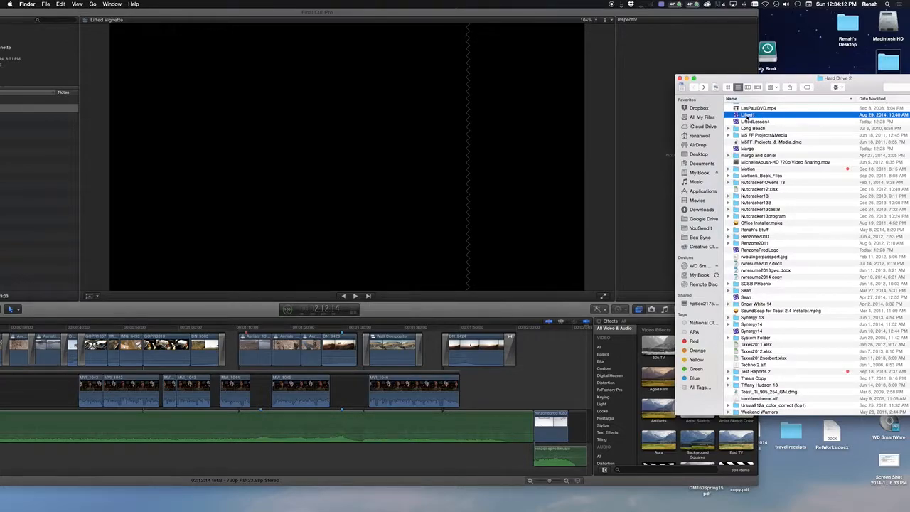
right_click(746, 117)
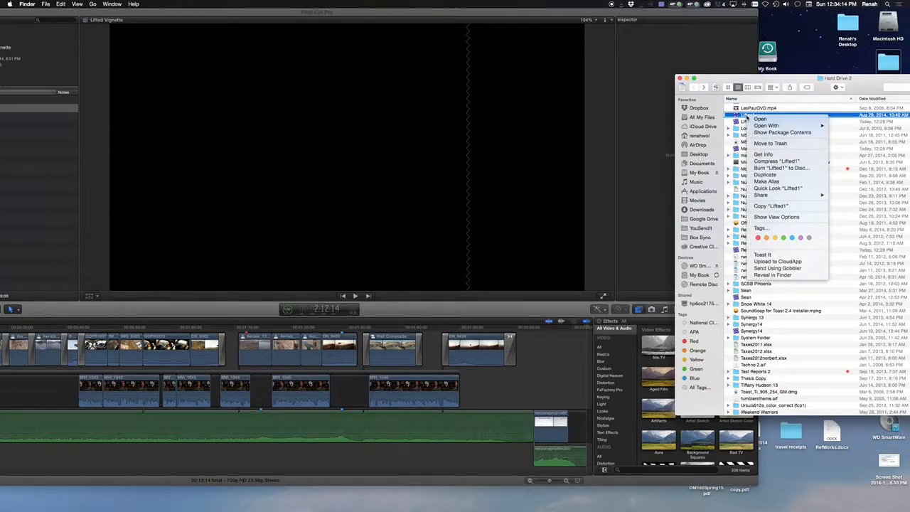
left_click(789, 114)
left_click_drag(165, 13, 297, 16)
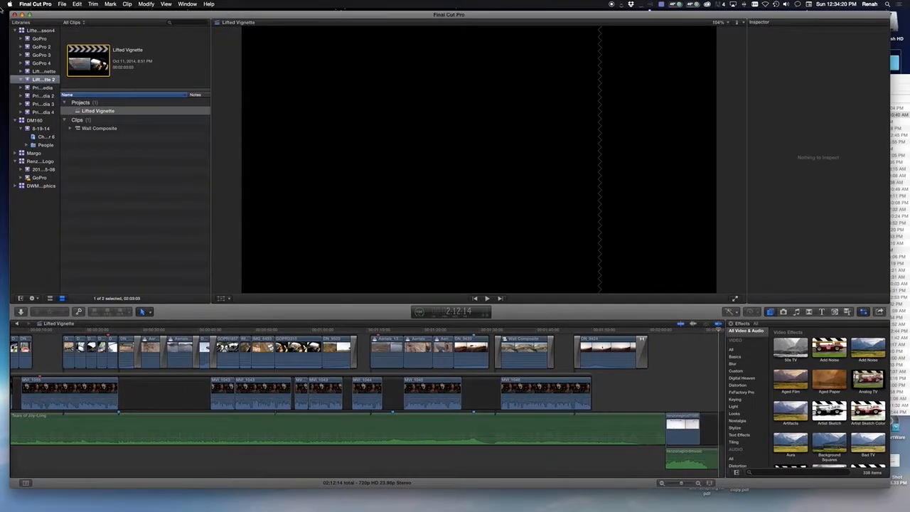
Review the Mouse settings in System Preferences, including the secondary click side and the additional gestures, and close the window.
left_click(11, 4)
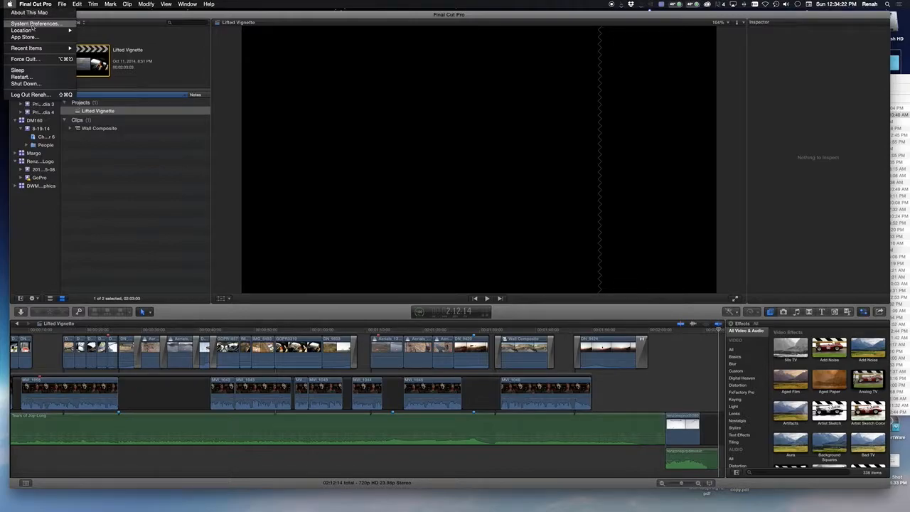
left_click(33, 24)
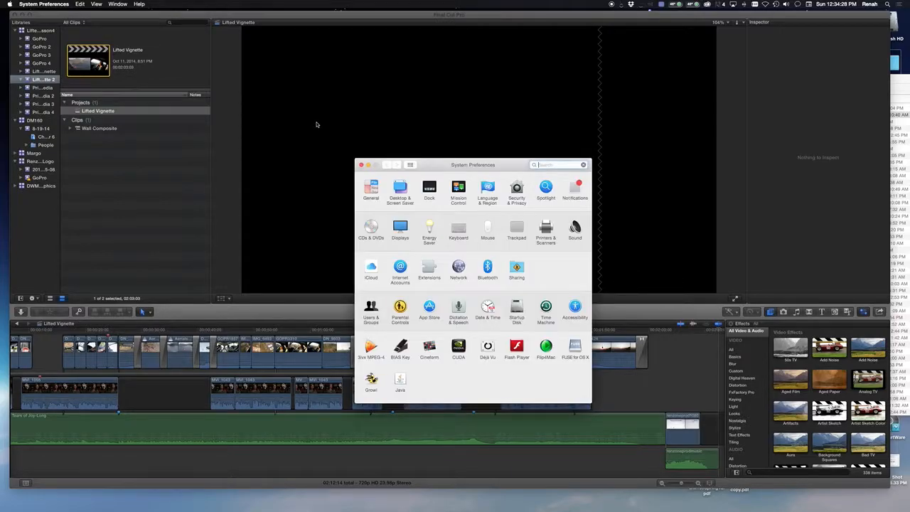
left_click(488, 226)
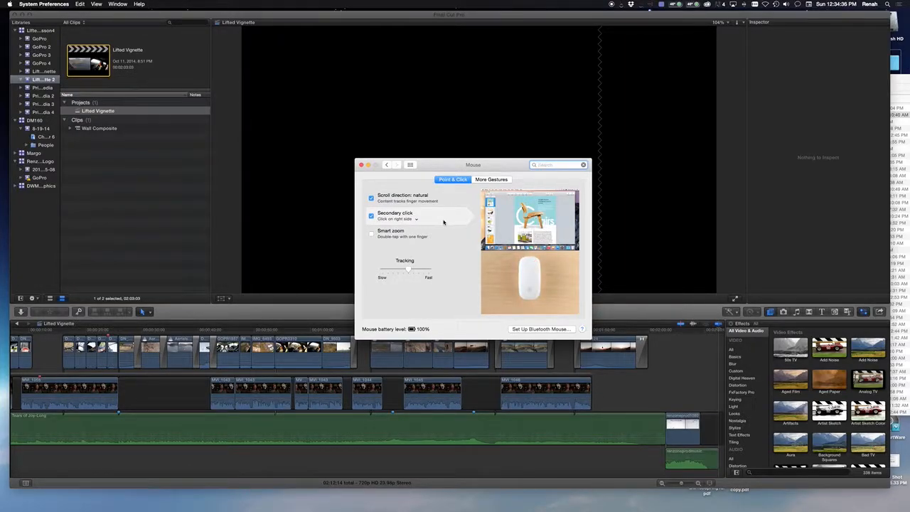
left_click(417, 222)
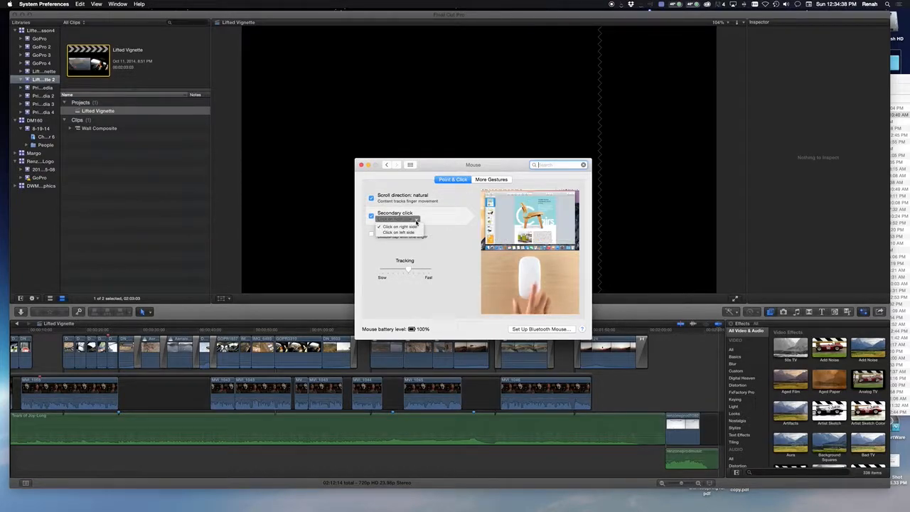
left_click(448, 200)
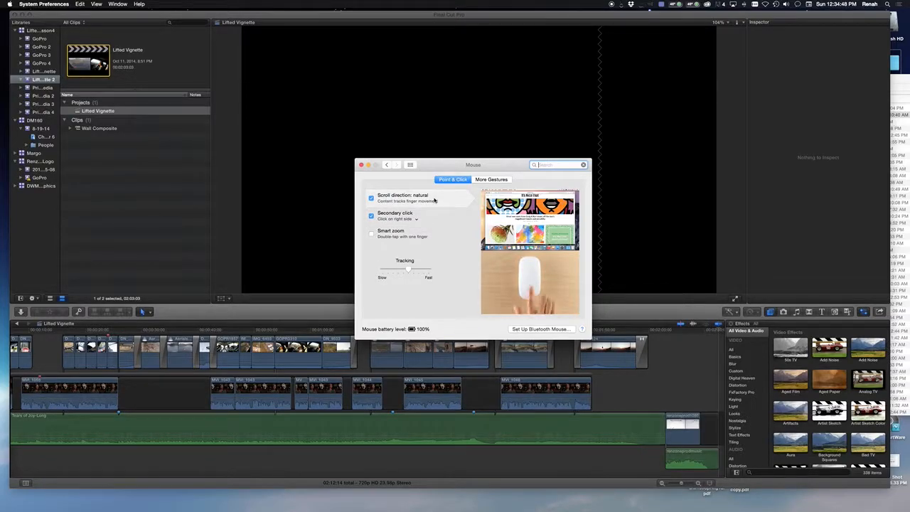
left_click(490, 179)
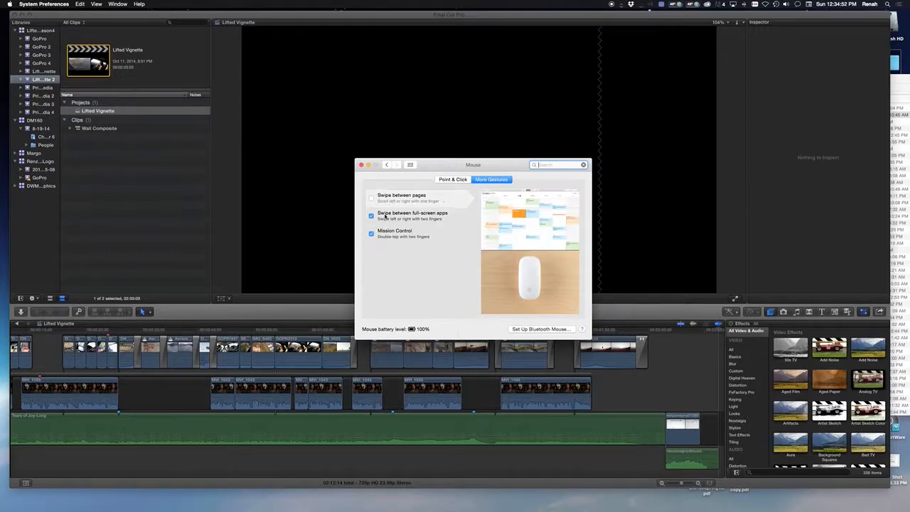
left_click(361, 165)
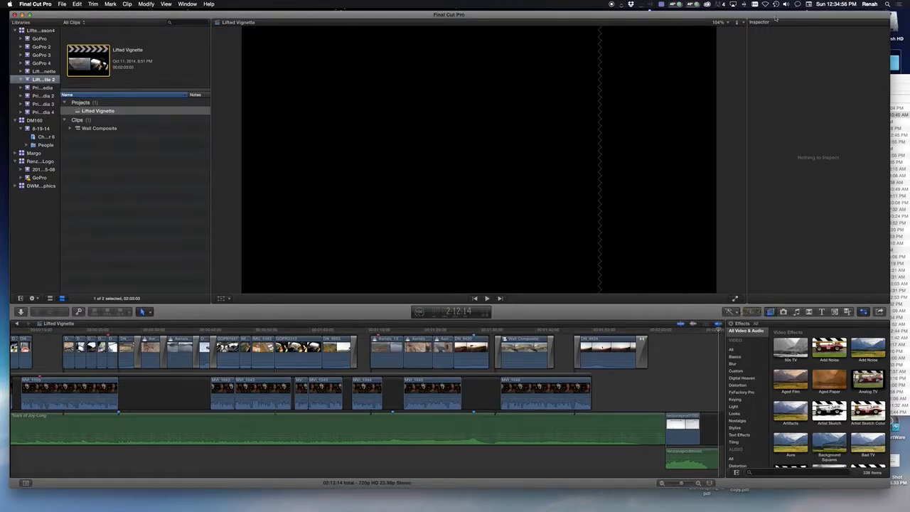
Switch to Finder and show the package contents of the Lifted1 library.
left_click_drag(774, 14, 623, 22)
left_click(753, 115)
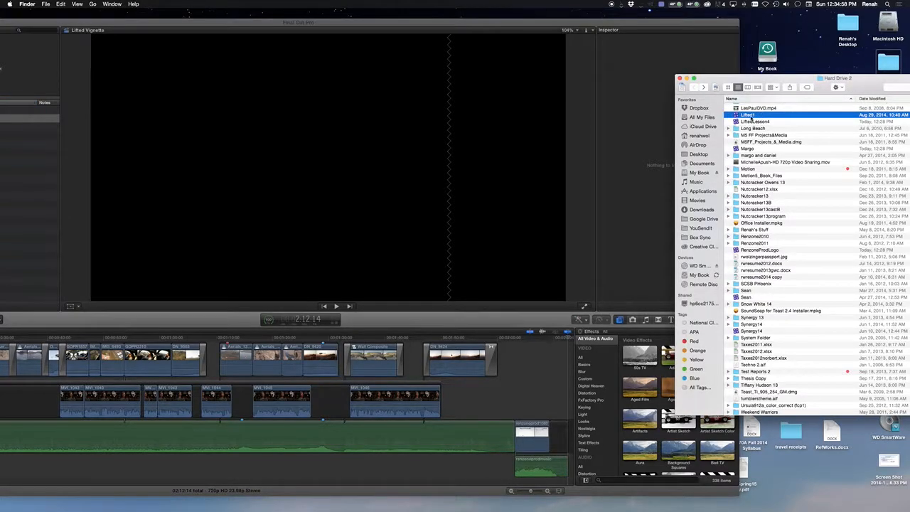
right_click(746, 118)
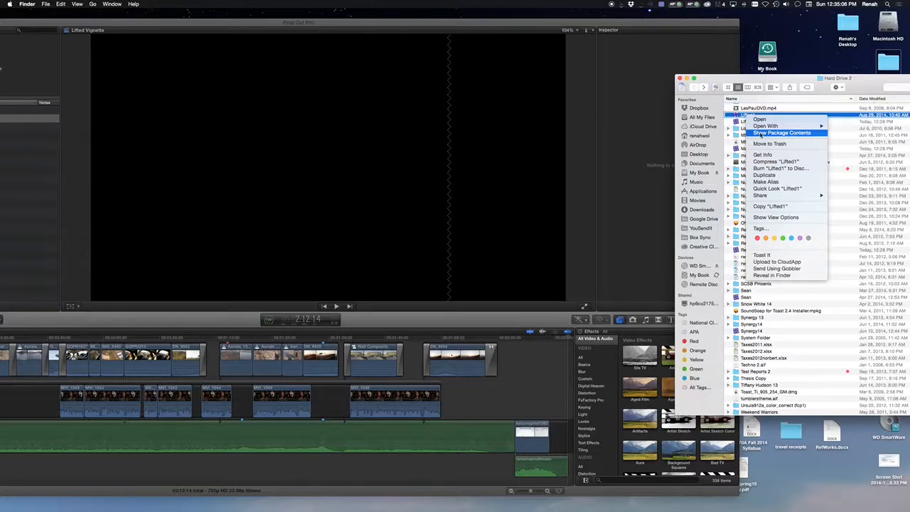
left_click(761, 135)
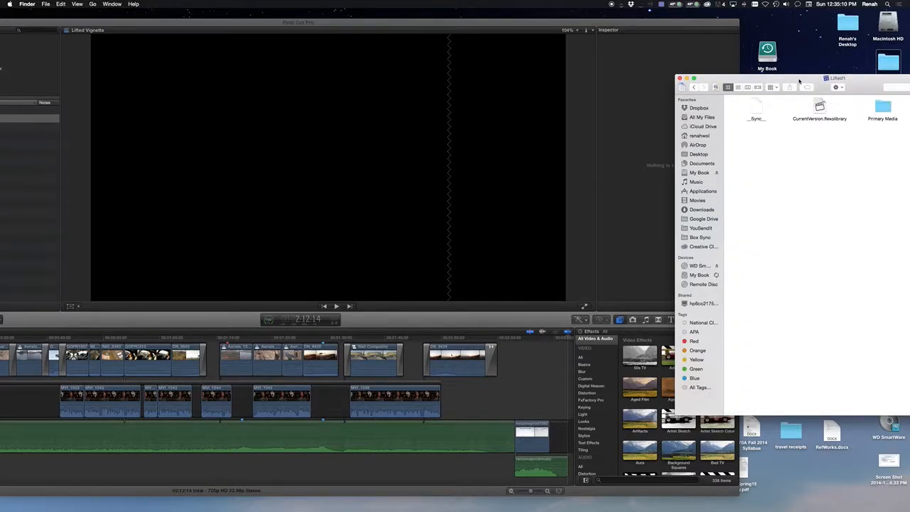
Open the Primary Media event folder in the Lifted1 package, and examine its Original Media files.
left_click_drag(799, 82, 619, 83)
left_click(704, 106)
double_click(704, 107)
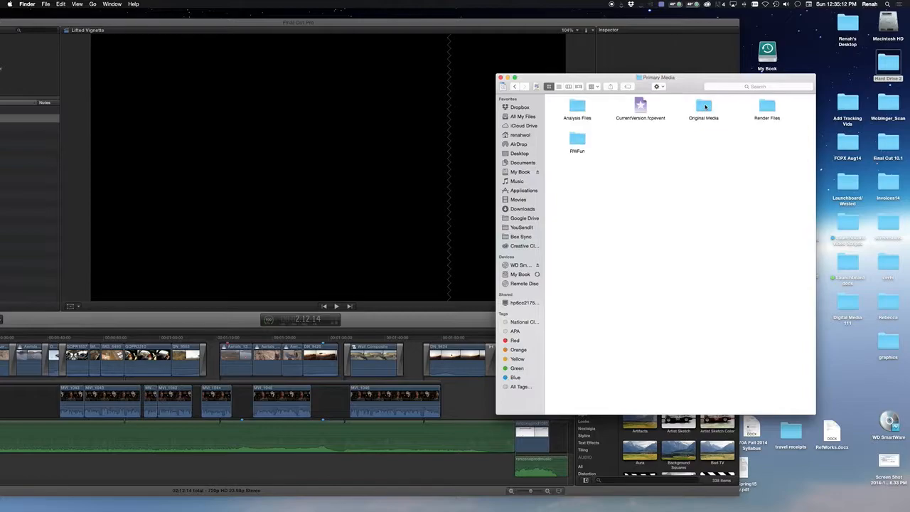
double_click(702, 106)
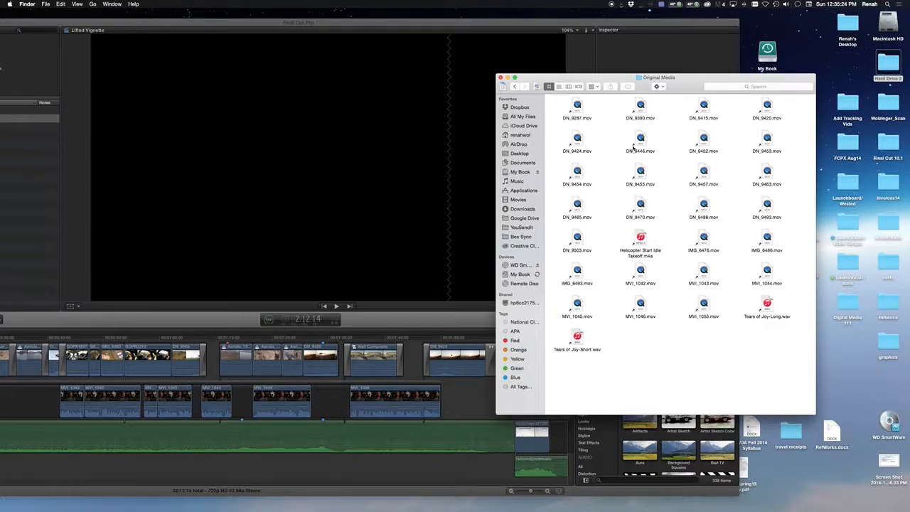
Go back to the Hard Drive 2 folder and show the package contents of the Margo library.
left_click(514, 86)
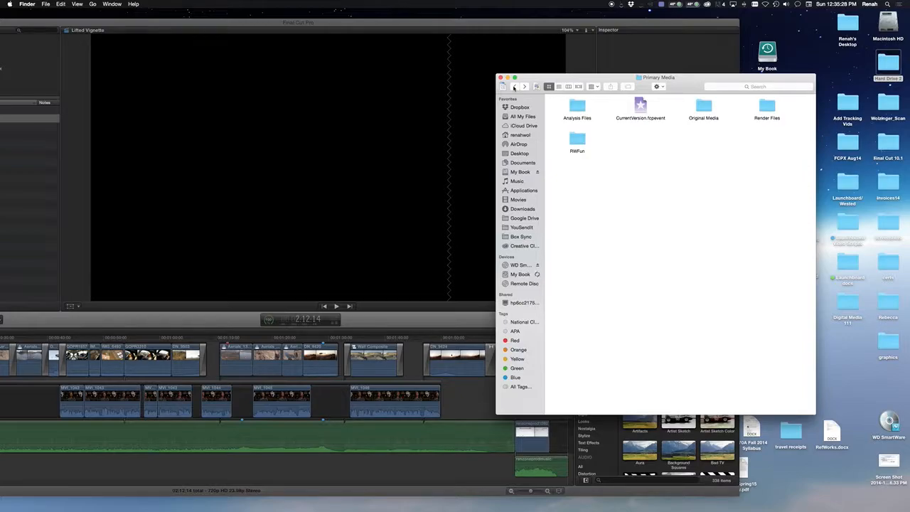
left_click(514, 86)
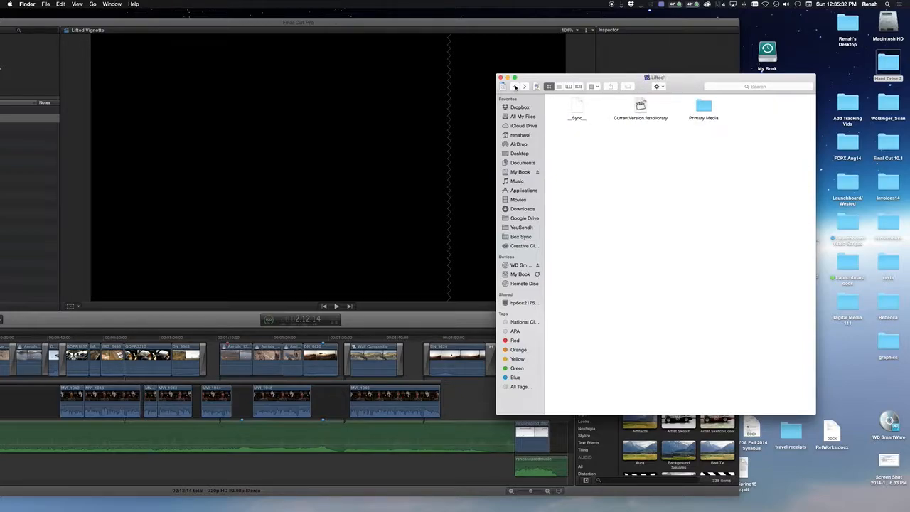
left_click(515, 87)
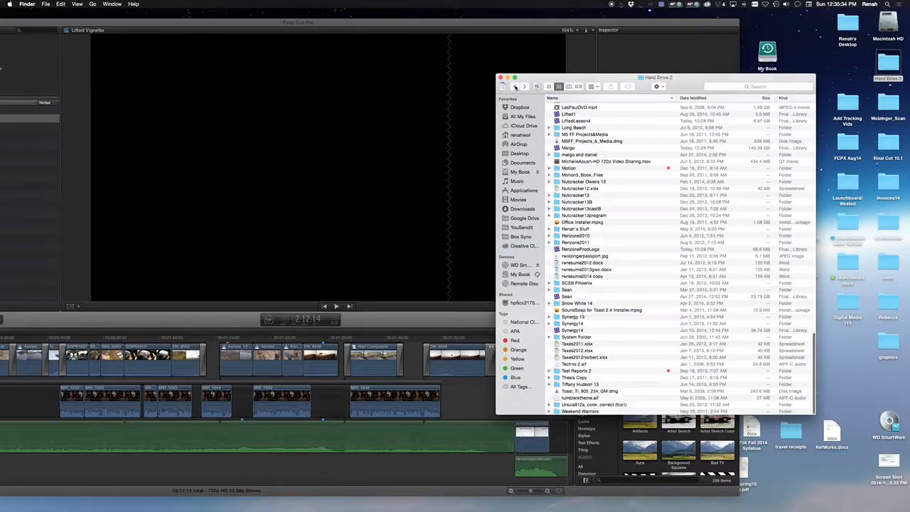
left_click(587, 148)
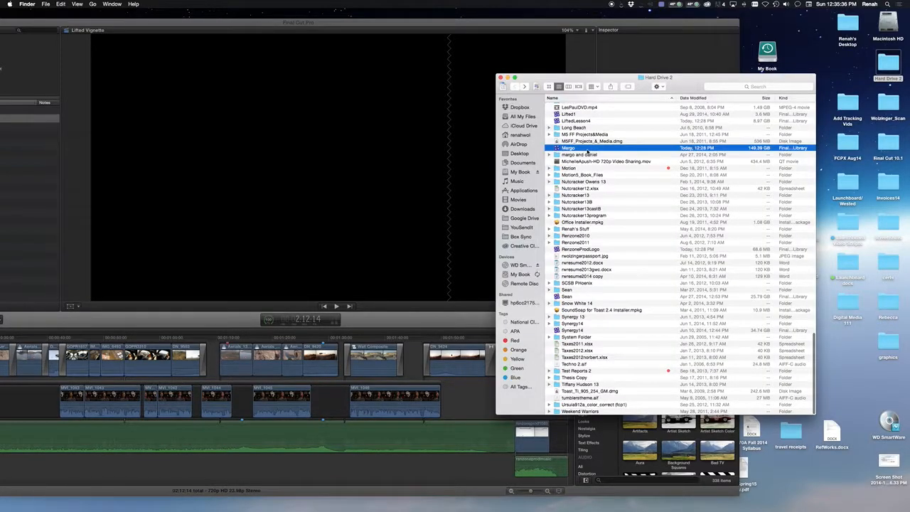
right_click(587, 149)
left_click(620, 167)
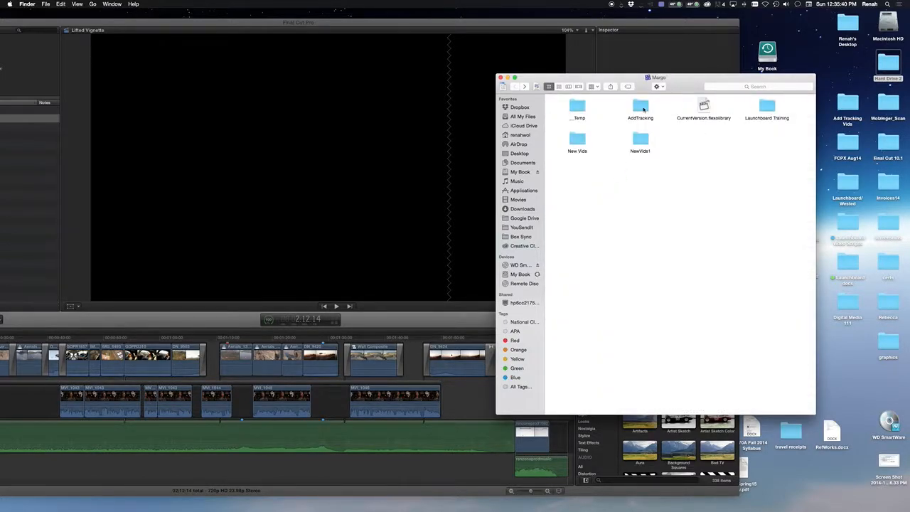
Examine the Original Media files of the Launchboard Training event in the Margo package, and close the Finder window.
double_click(772, 106)
double_click(705, 142)
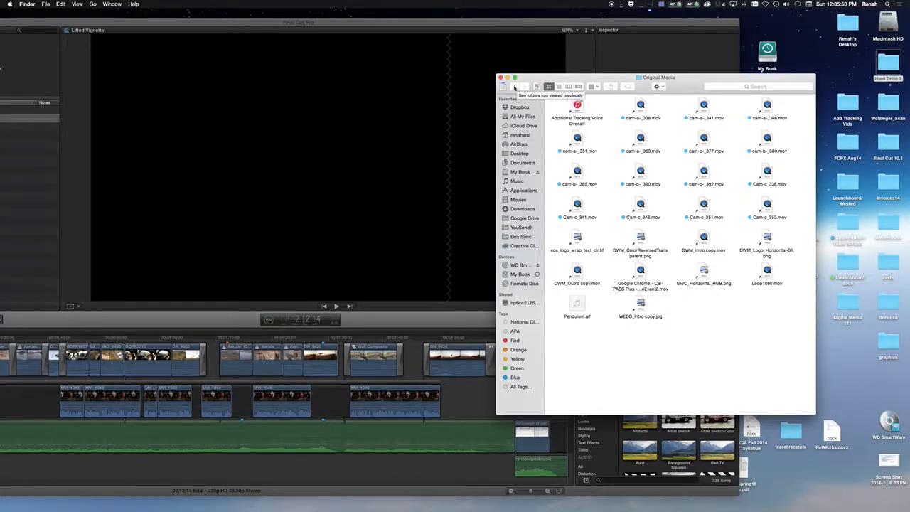
left_click(515, 87)
left_click(514, 87)
left_click(514, 87)
left_click(514, 87)
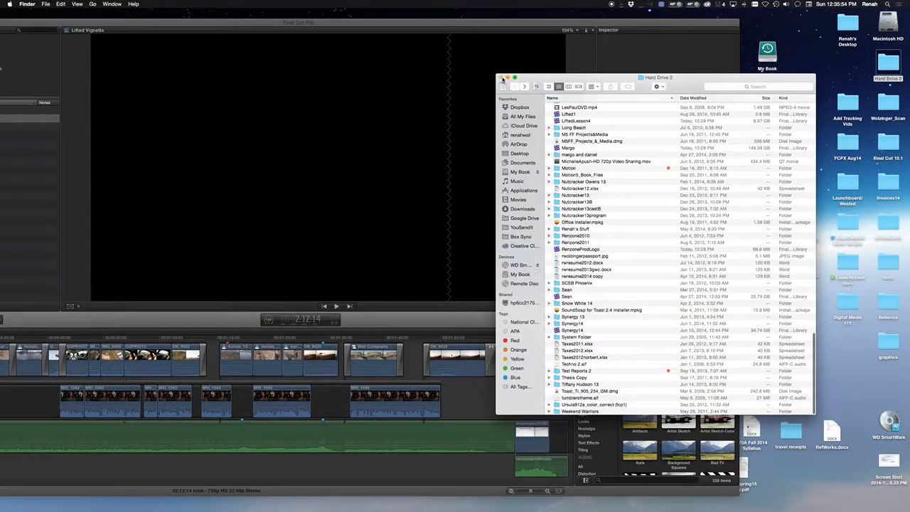
left_click(502, 78)
Switch to Final Cut Pro and review the Import preferences for file storage and transcoding, and close the preferences.
double_click(503, 23)
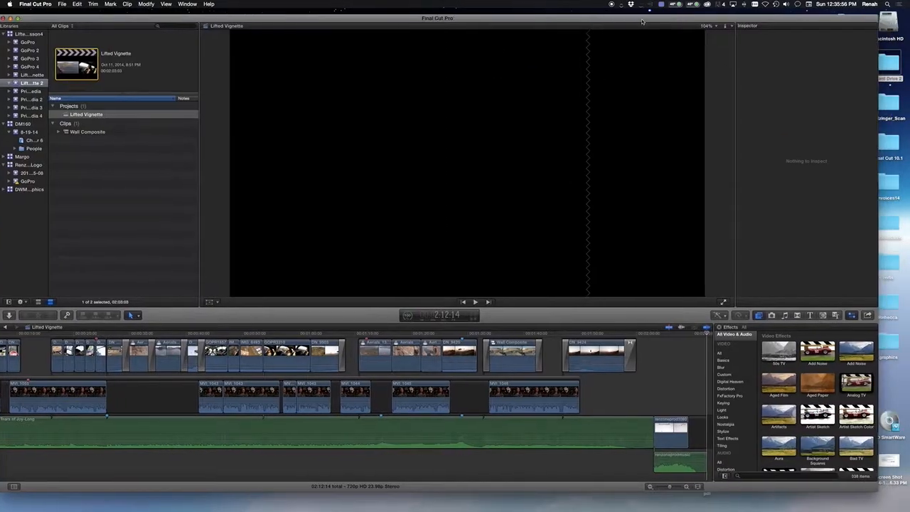
left_click(35, 3)
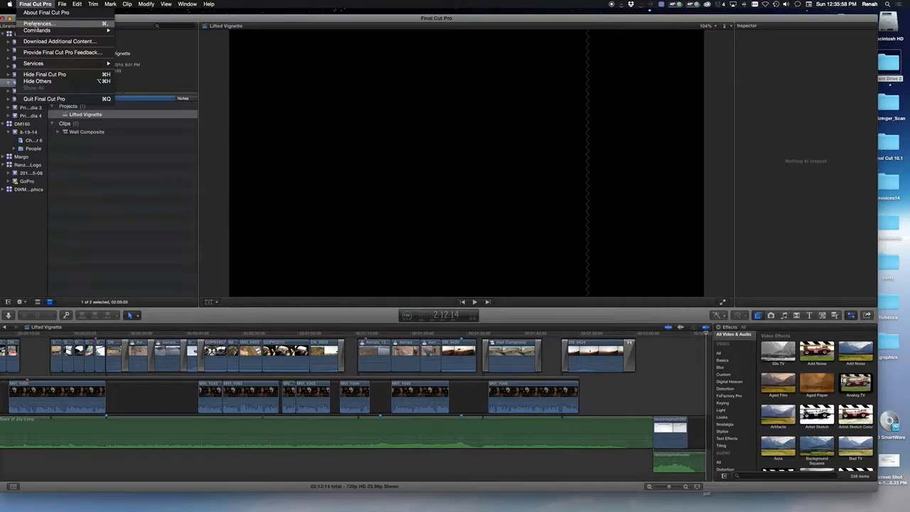
left_click(36, 25)
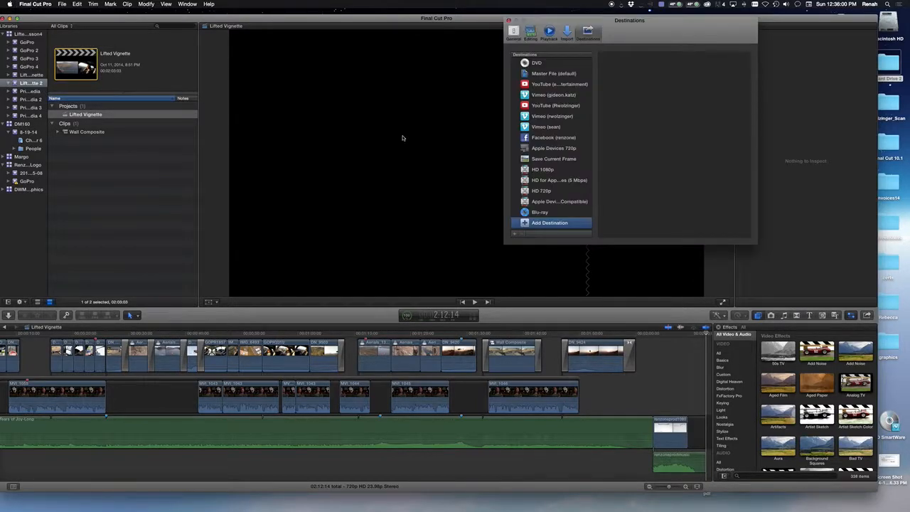
left_click(567, 32)
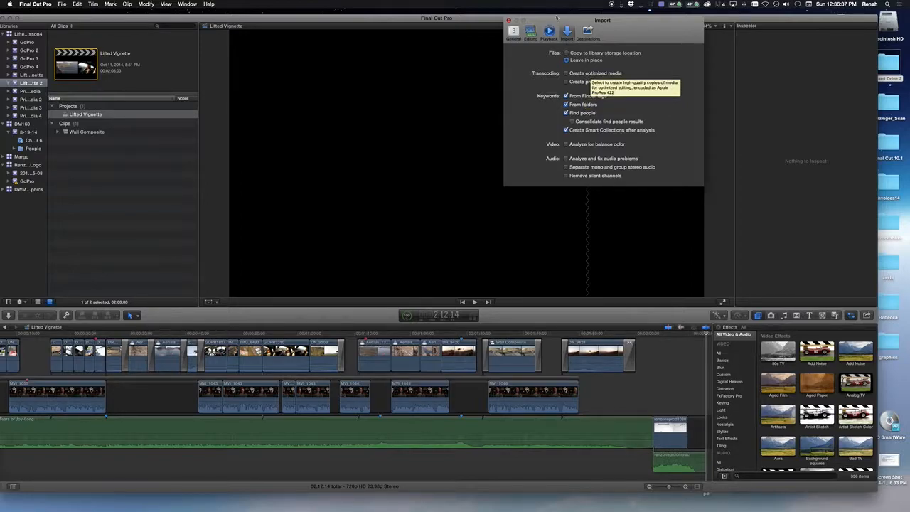
left_click(508, 21)
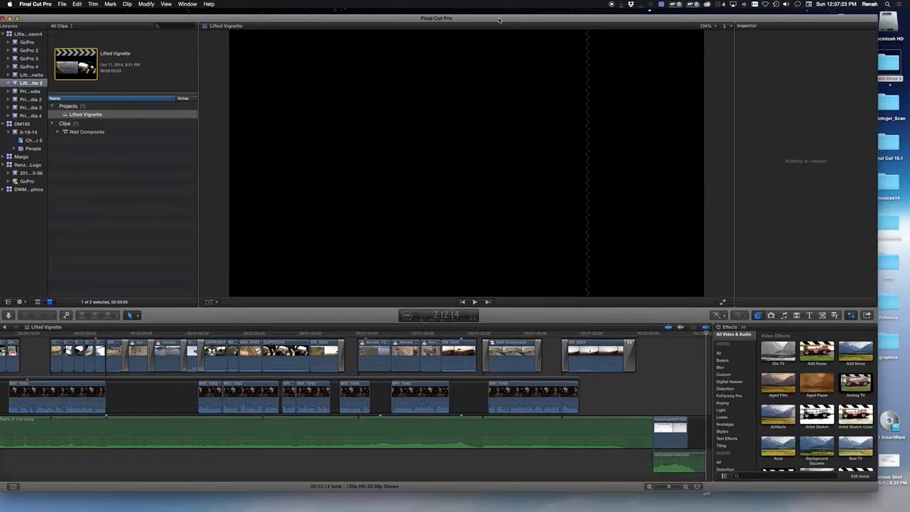
left_click_drag(442, 20, 480, 18)
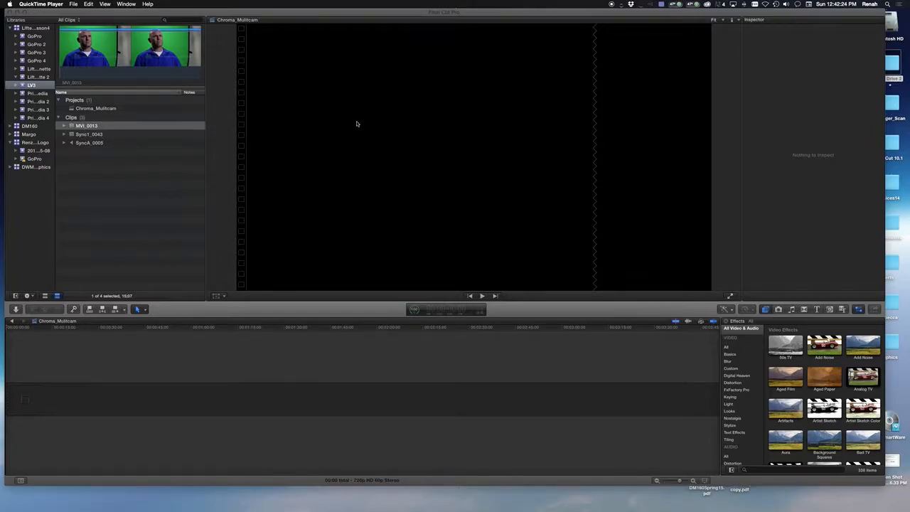
Return to Final Cut Pro, check the Import preferences once more, and close them.
left_click(83, 12)
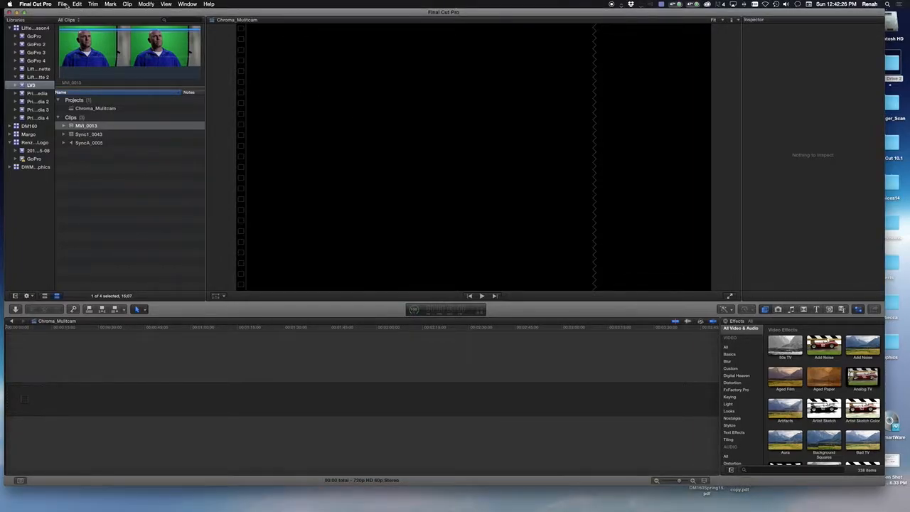
left_click(62, 3)
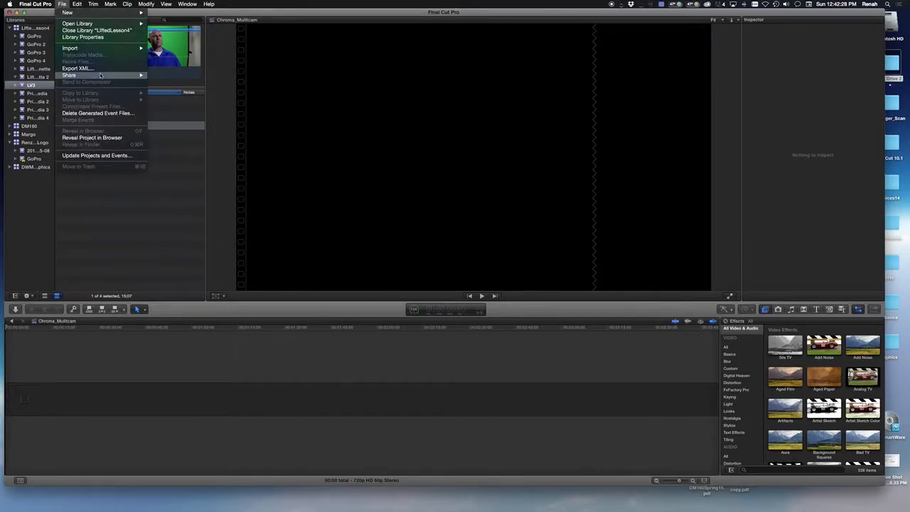
mouse_move(36, 4)
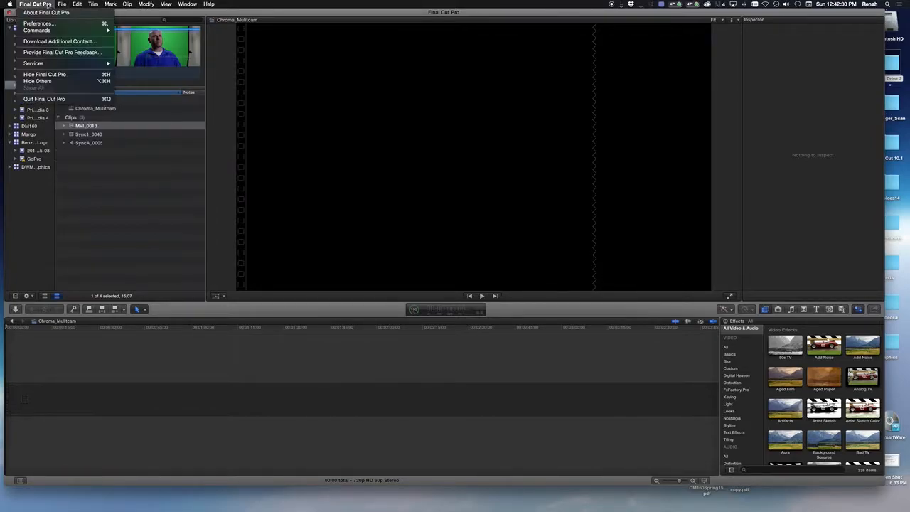
left_click(51, 27)
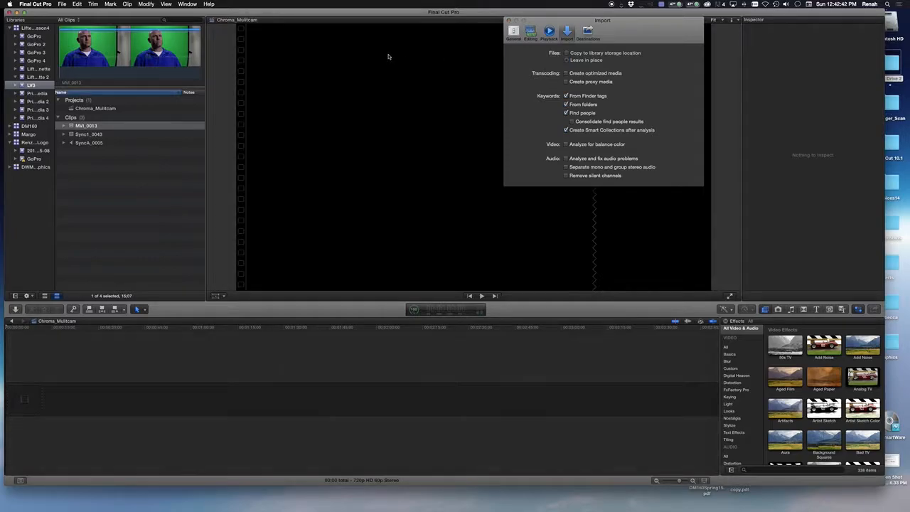
left_click(508, 19)
Start a new project in the LV3 event and show the custom video, audio and render properties.
left_click(62, 4)
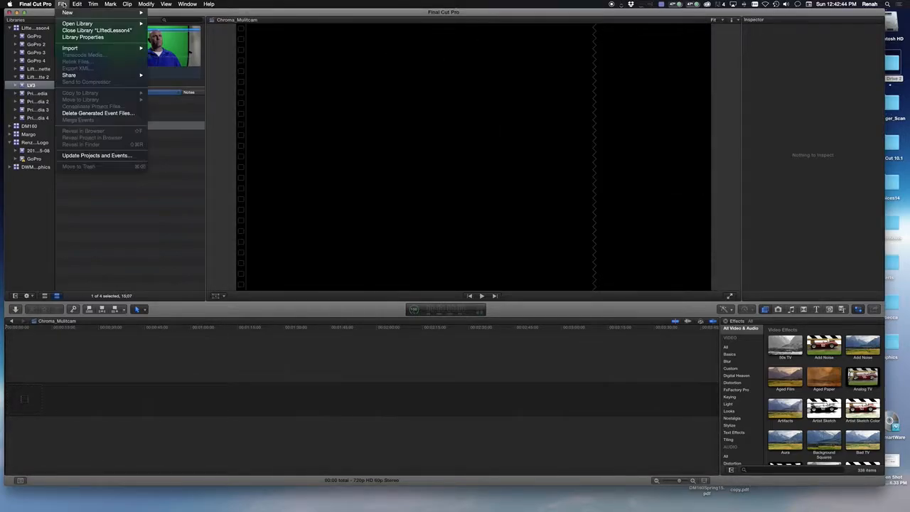
mouse_move(79, 13)
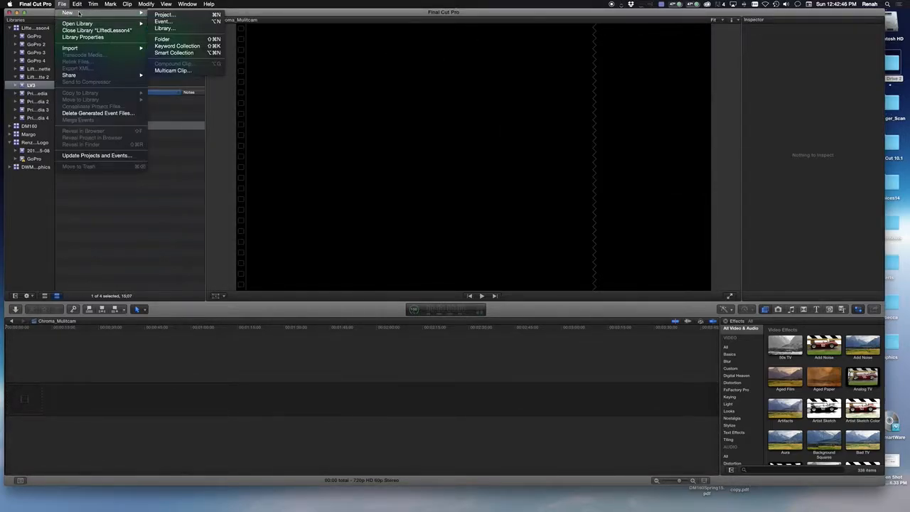
left_click(163, 15)
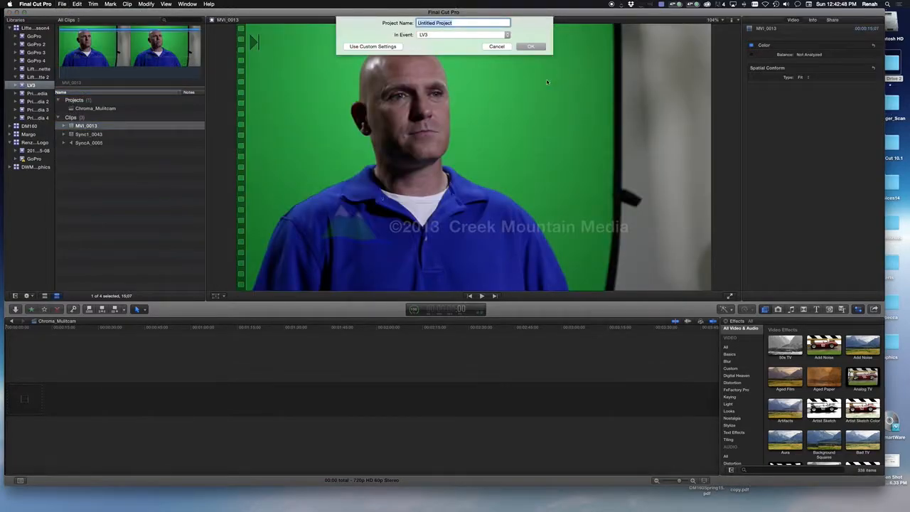
left_click(385, 47)
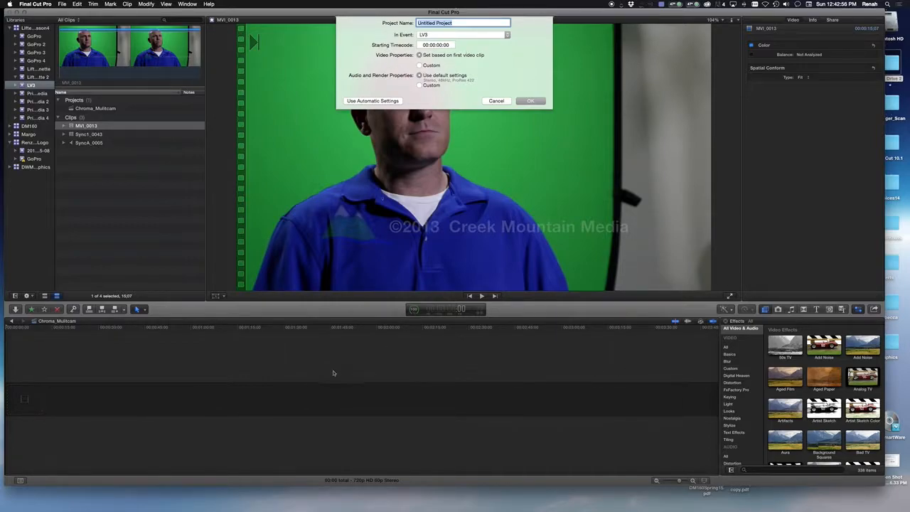
left_click(421, 66)
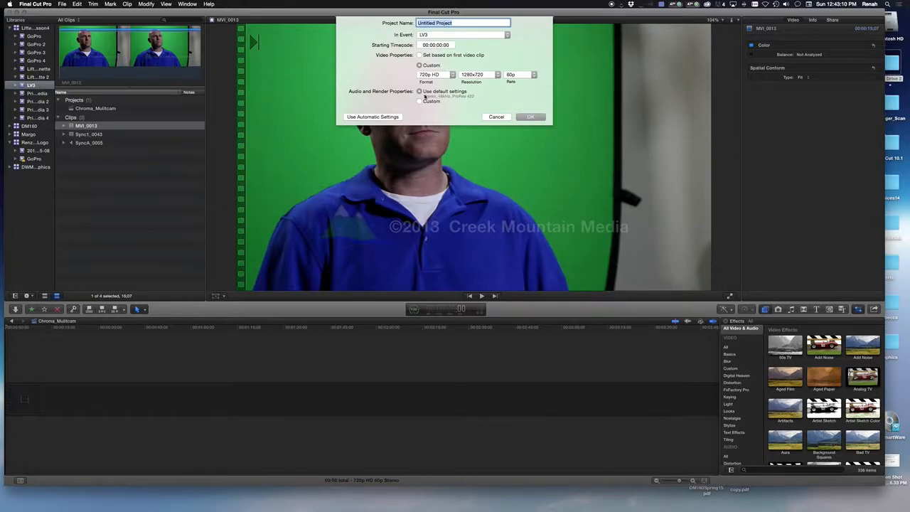
left_click(425, 101)
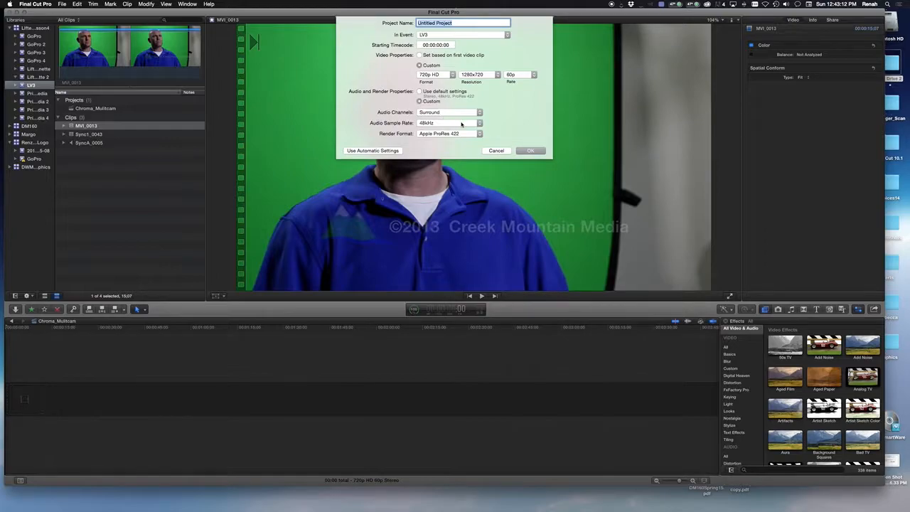
Review the available audio channel, audio sample rate and render format options without changing them.
left_click(479, 113)
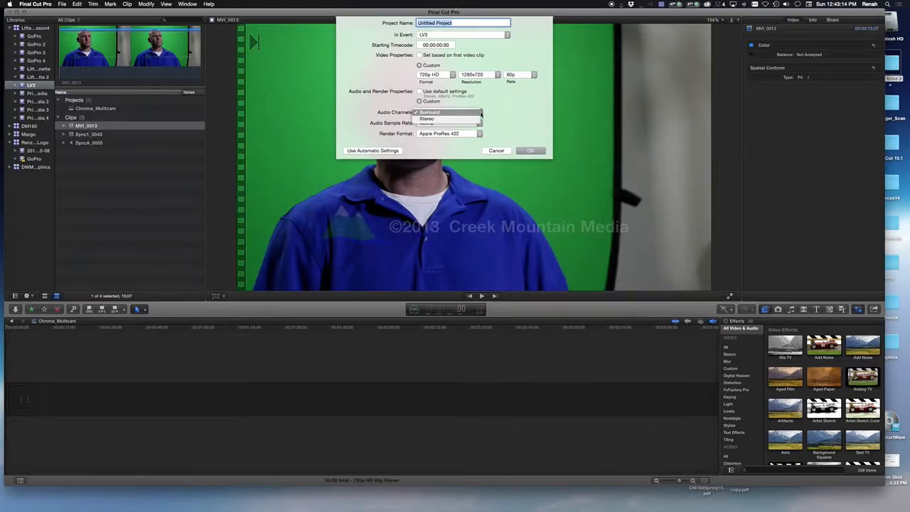
left_click(480, 113)
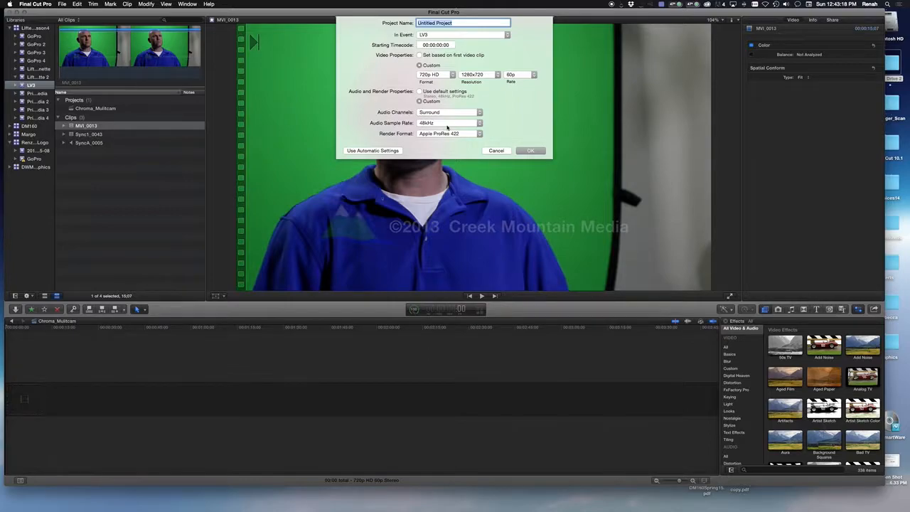
left_click(447, 125)
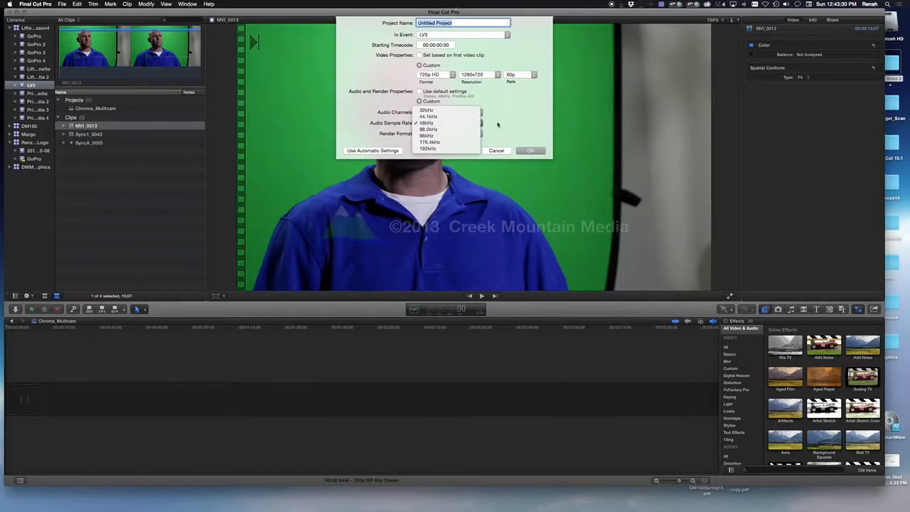
left_click(524, 118)
left_click(466, 137)
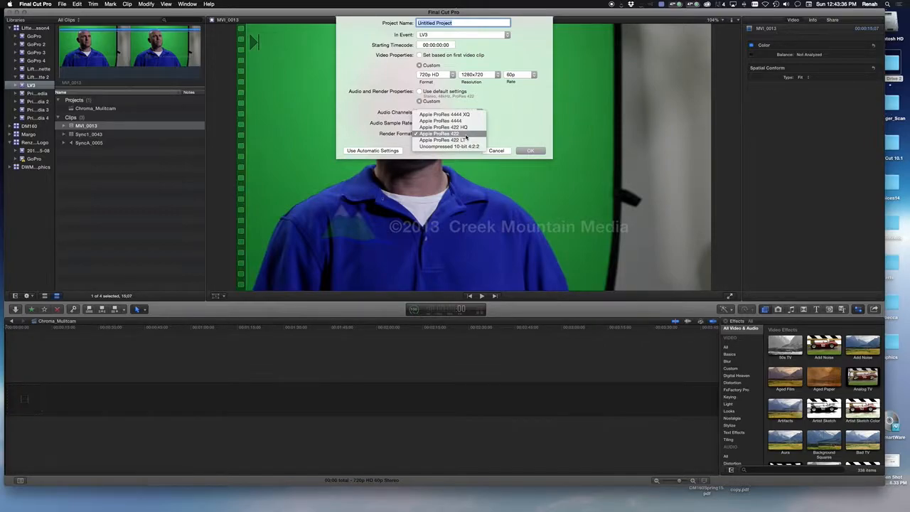
left_click(528, 118)
Return the audio and render properties to default and the video properties to first-clip based, and cancel the new project.
left_click(420, 91)
left_click(420, 54)
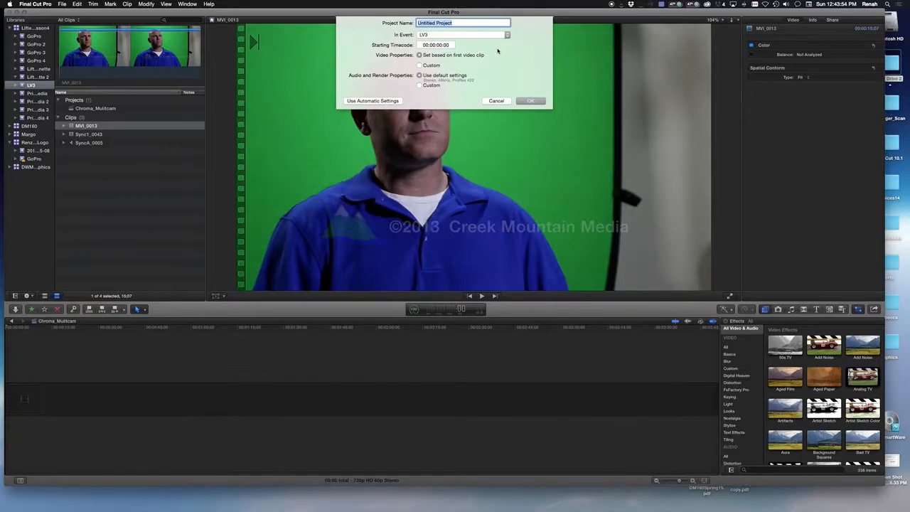
left_click(496, 101)
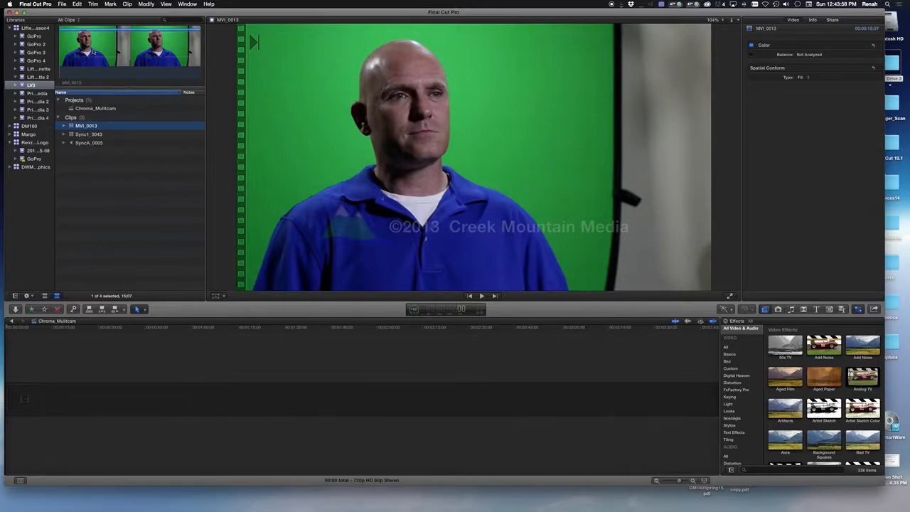
Show media import with the LV3 folder selected in the Final Cut 10.1 folder, and close the import window without importing.
left_click_drag(100, 15, 102, 16)
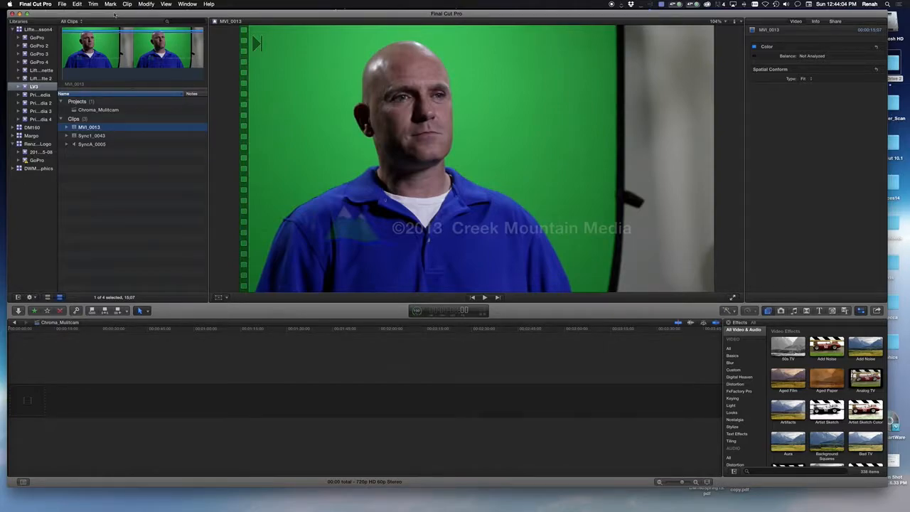
left_click(63, 5)
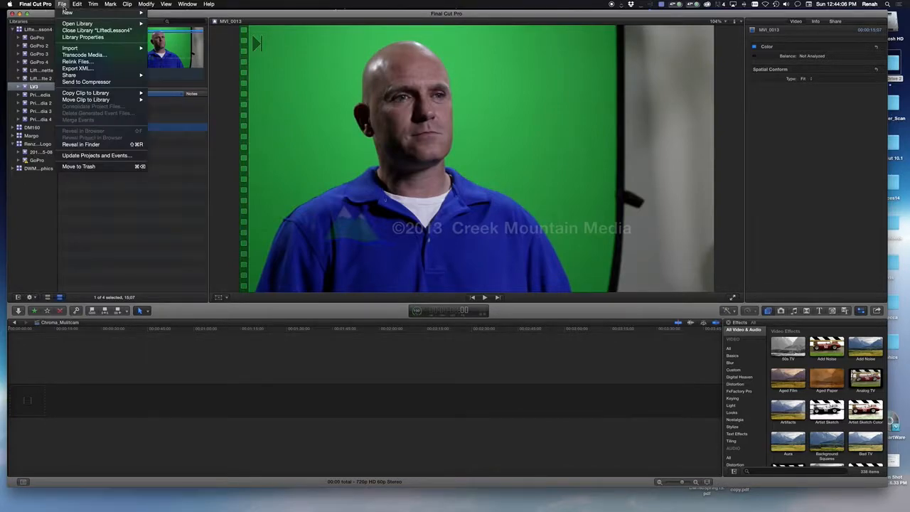
mouse_move(83, 48)
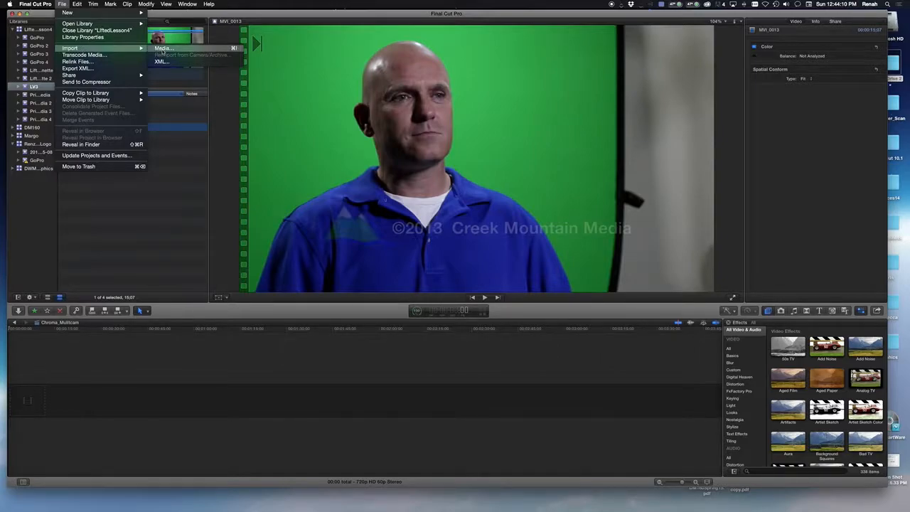
left_click(162, 49)
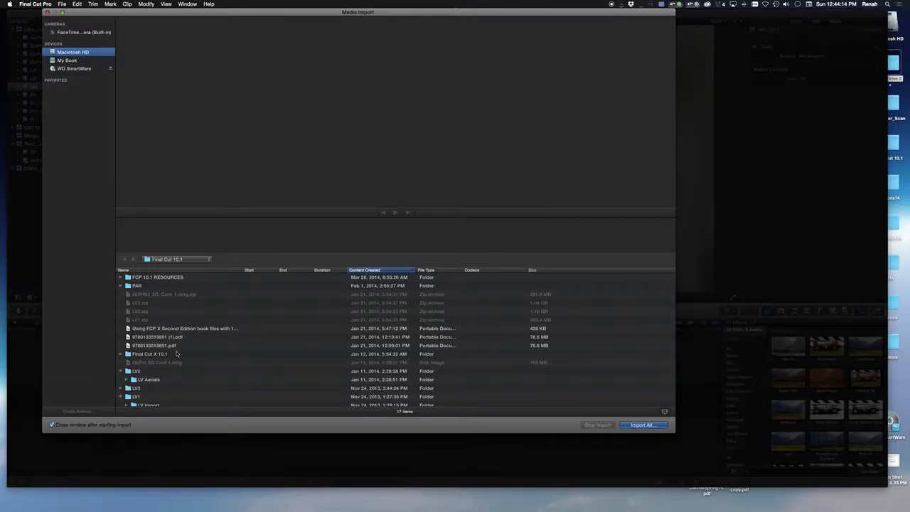
left_click(121, 354)
scroll(195, 355, "down", 5)
left_click(166, 377)
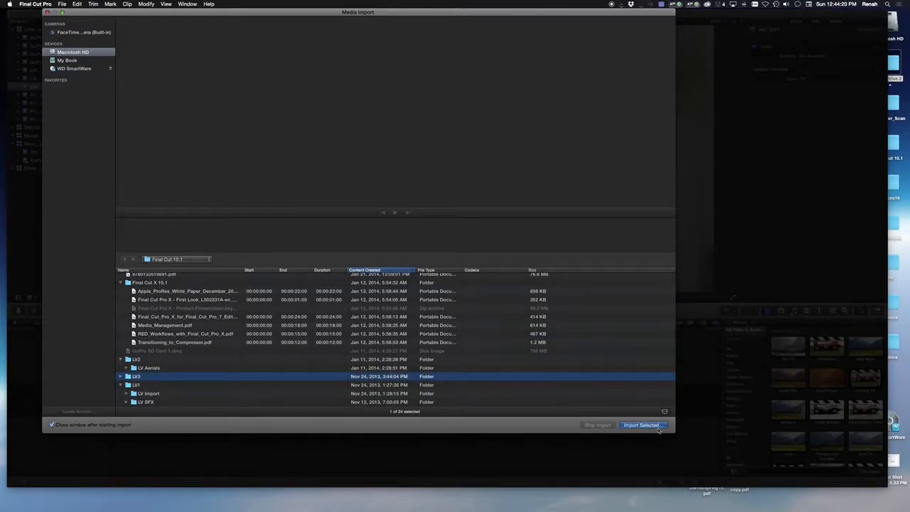
left_click(47, 12)
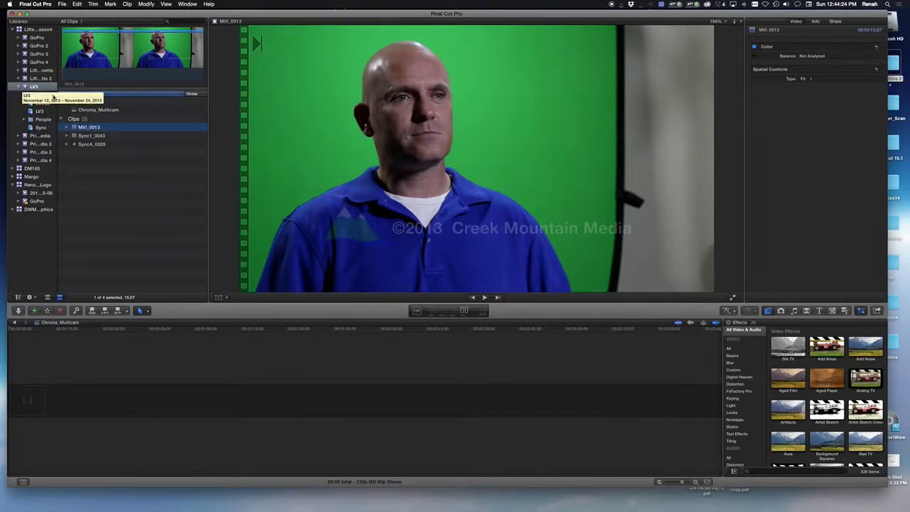
Look through the LV3 event's Chroma Key, Extras, LV3, People and Sync collections and its Chroma_Mulitcam project.
left_click(41, 95)
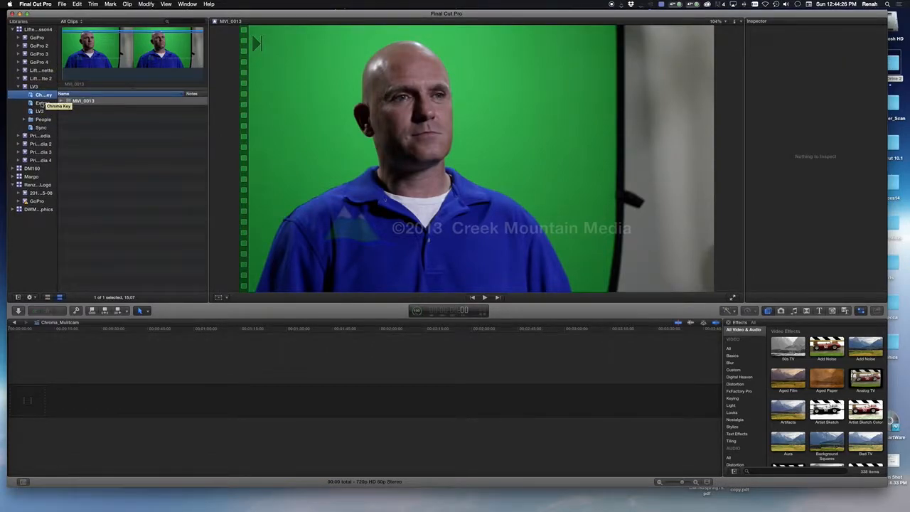
left_click(41, 104)
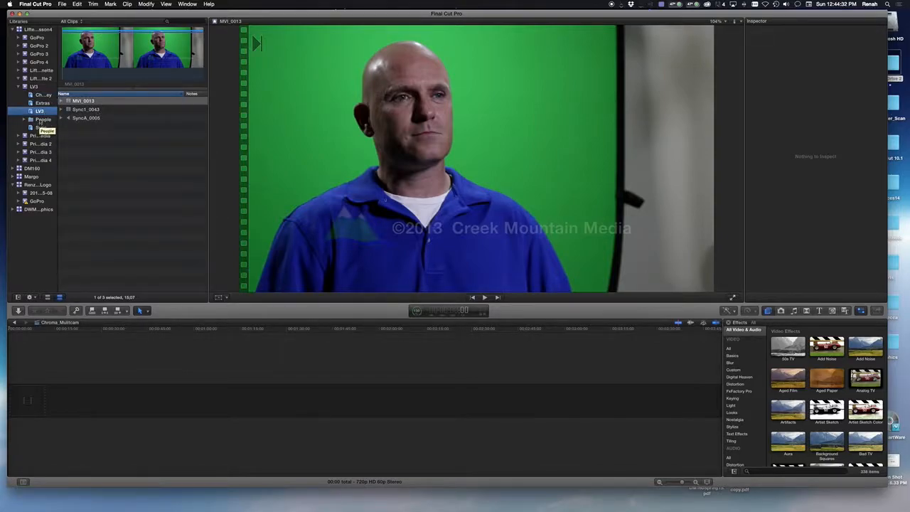
left_click(42, 120)
left_click(41, 128)
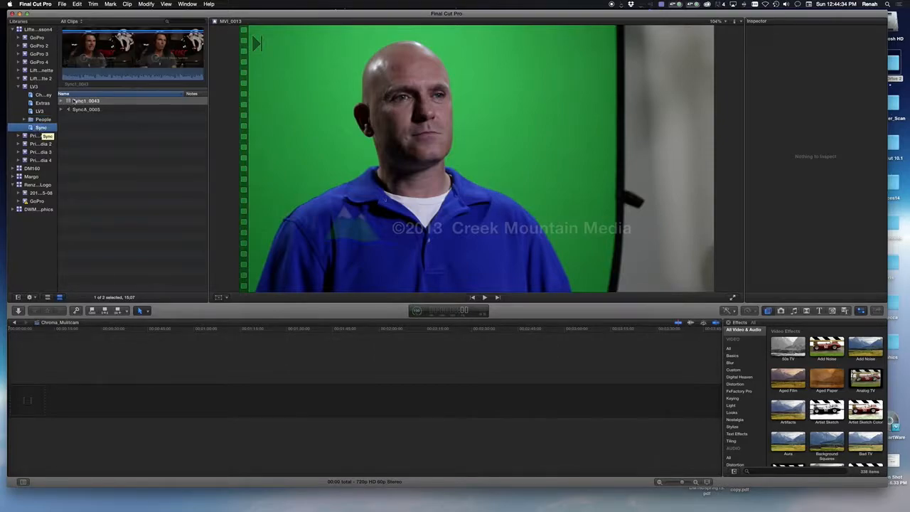
left_click(42, 88)
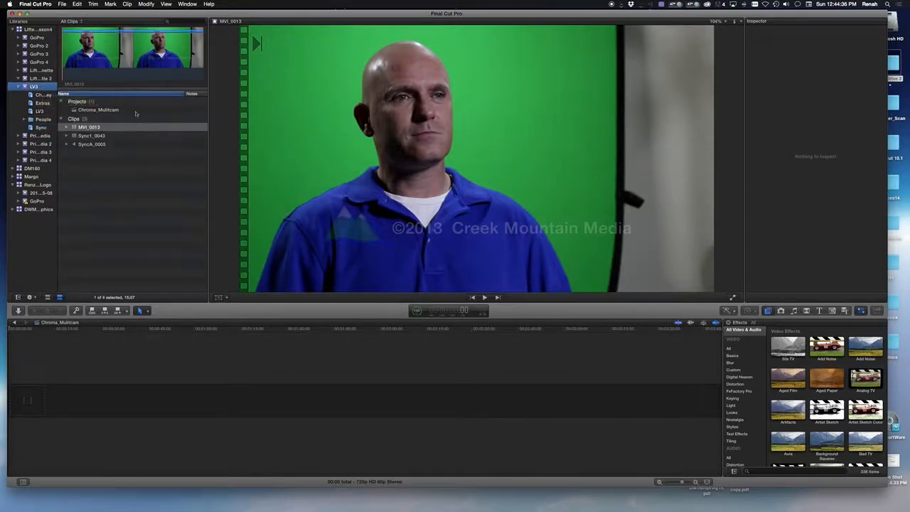
left_click(100, 110)
left_click(139, 123)
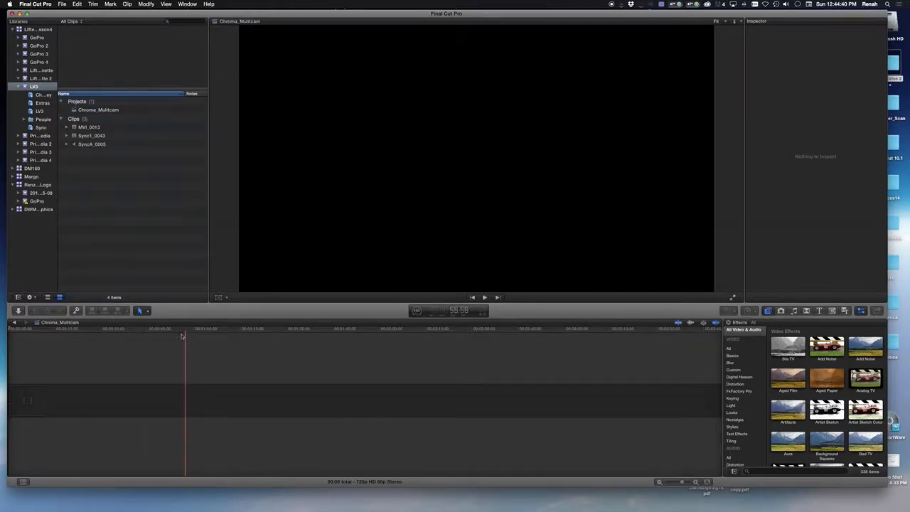
Append the MVI_0013 green-screen clip to the Chroma_Mulitcam timeline and fit it to the timeline width.
left_click(111, 127)
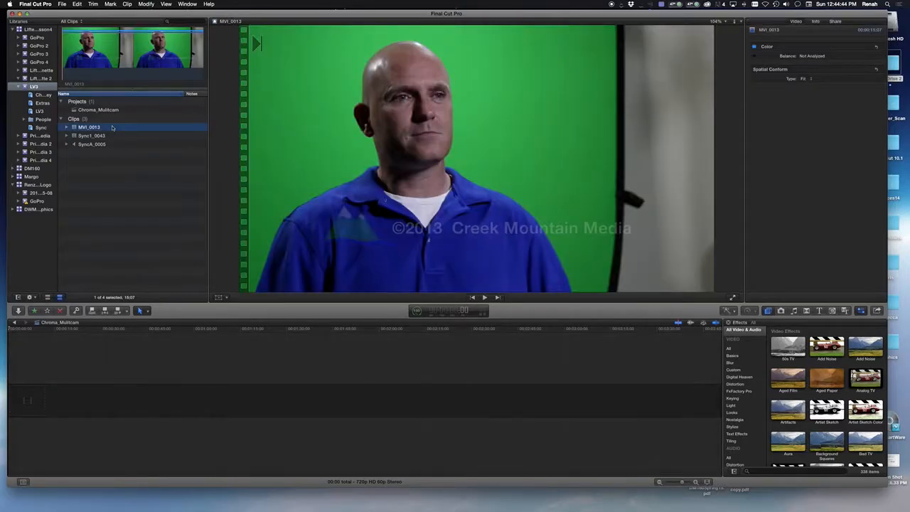
left_click(111, 64)
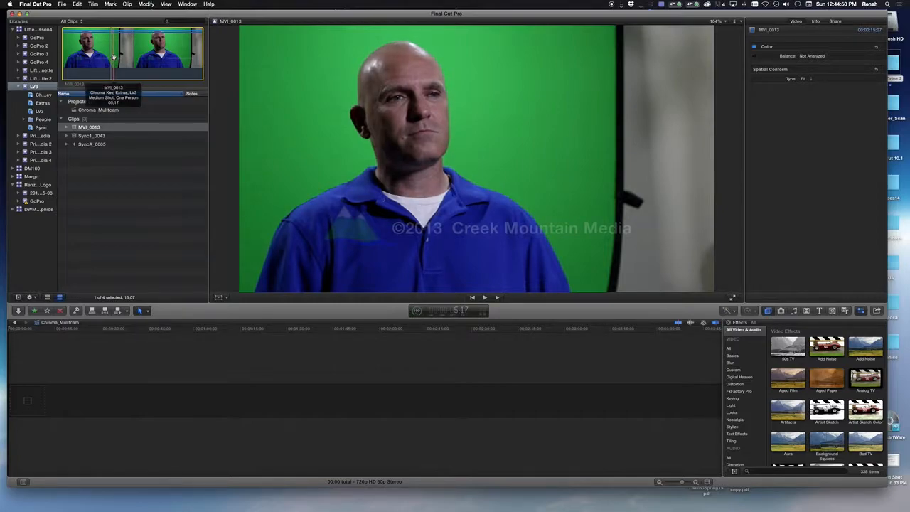
key("e")
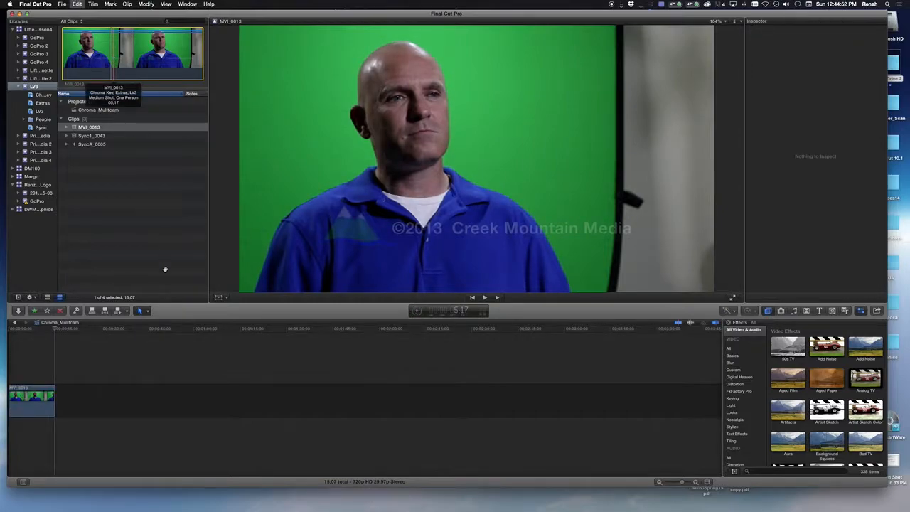
left_click(46, 332)
key("shift+z")
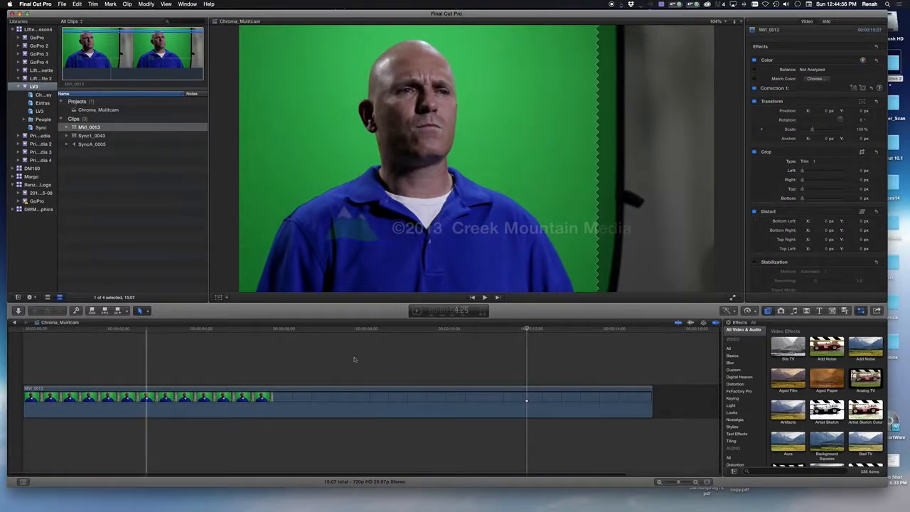
Park the playhead at about 6:09 and apply the Keyer effect from the Keying category to the MVI_0013 clip.
left_click(310, 345)
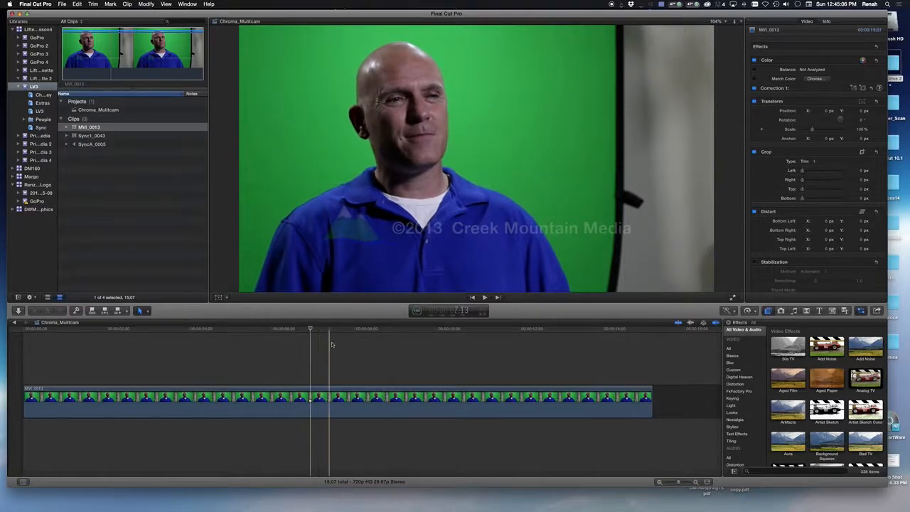
left_click_drag(310, 329, 285, 329)
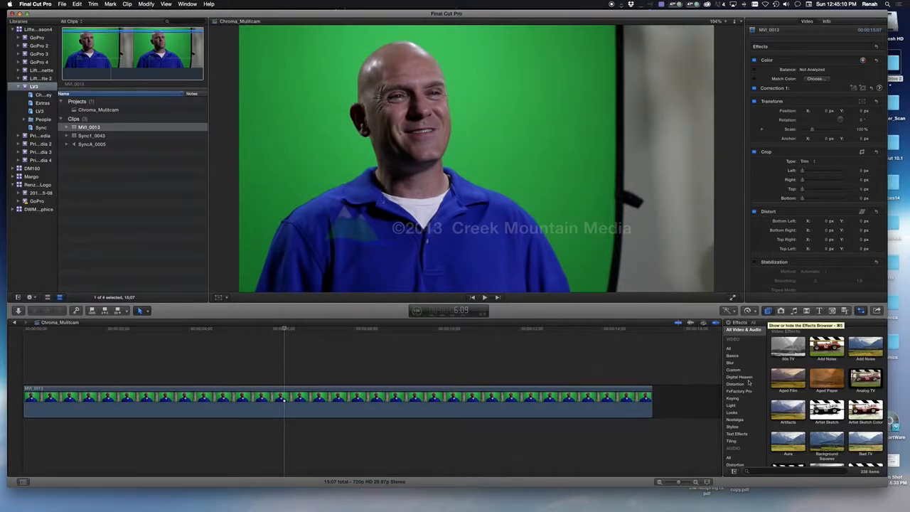
scroll(744, 388, "down", 1)
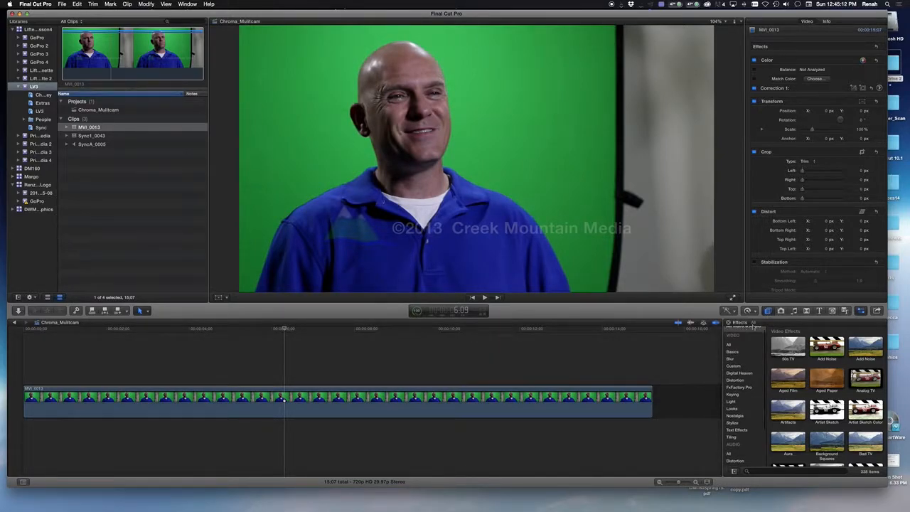
left_click(745, 396)
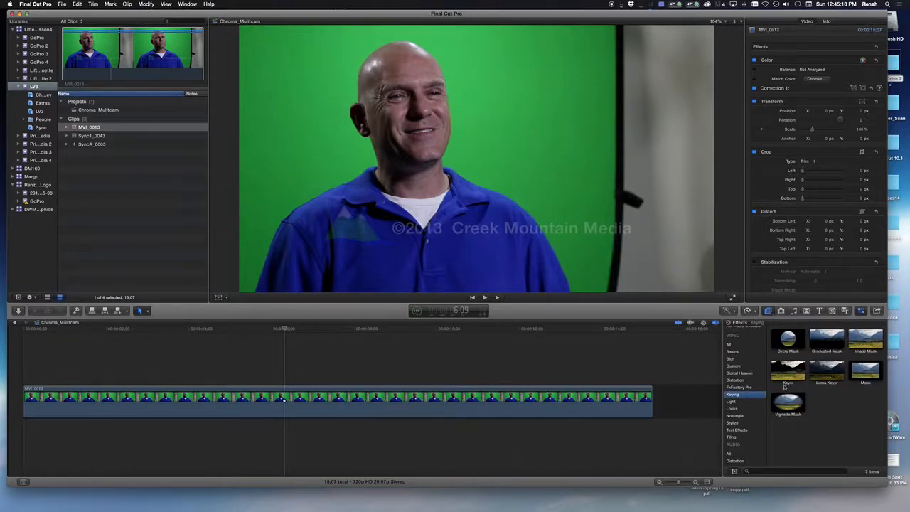
left_click_drag(780, 376, 426, 400)
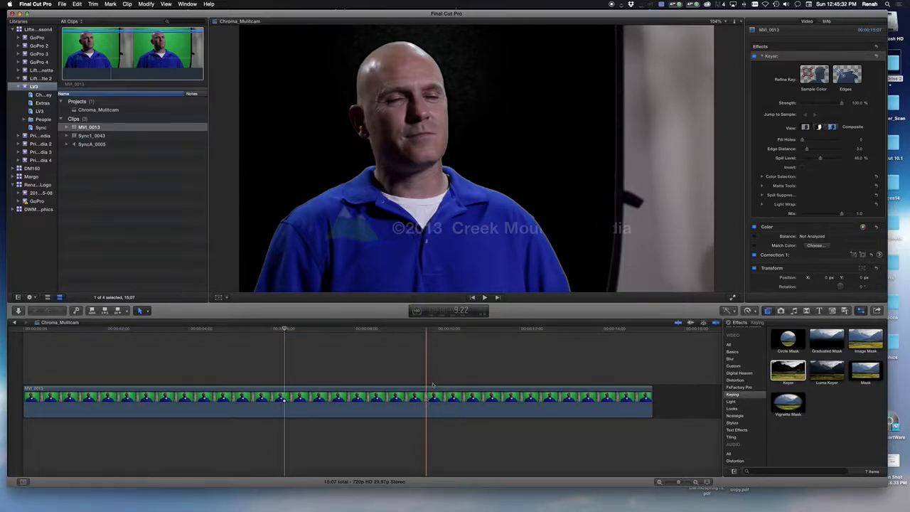
Switch to Safari and search Google Images for "forest".
mouse_move(342, 500)
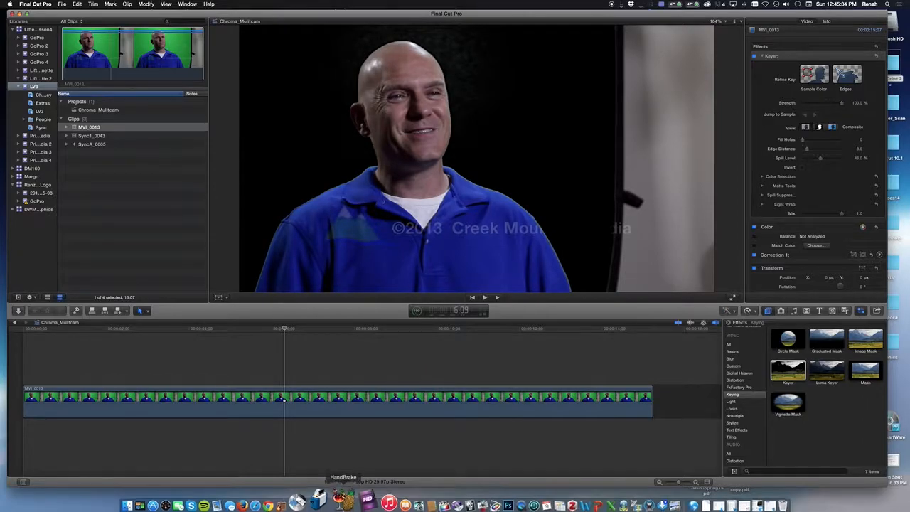
left_click(276, 498)
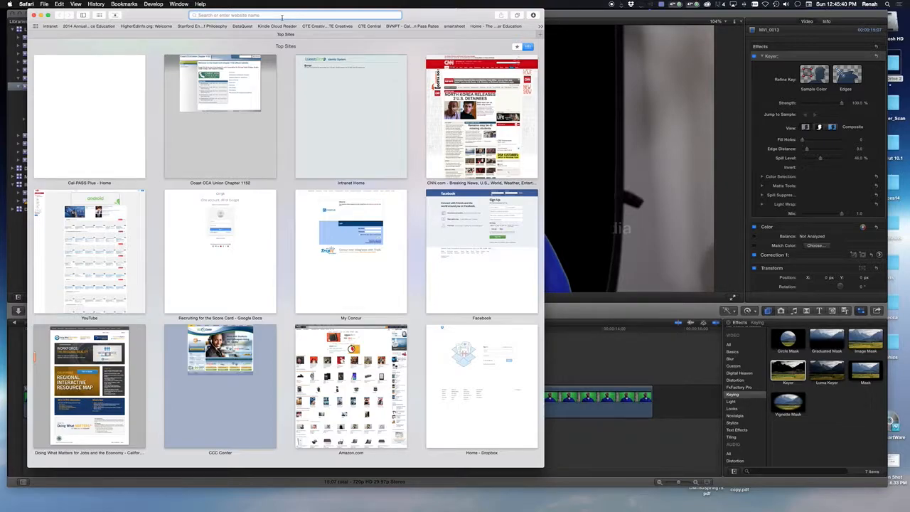
left_click(281, 16)
type("forest")
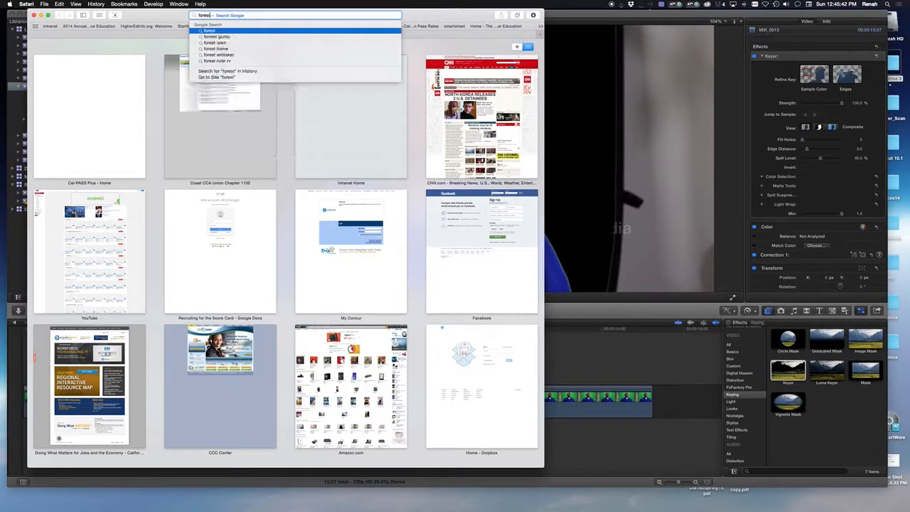
key("Return")
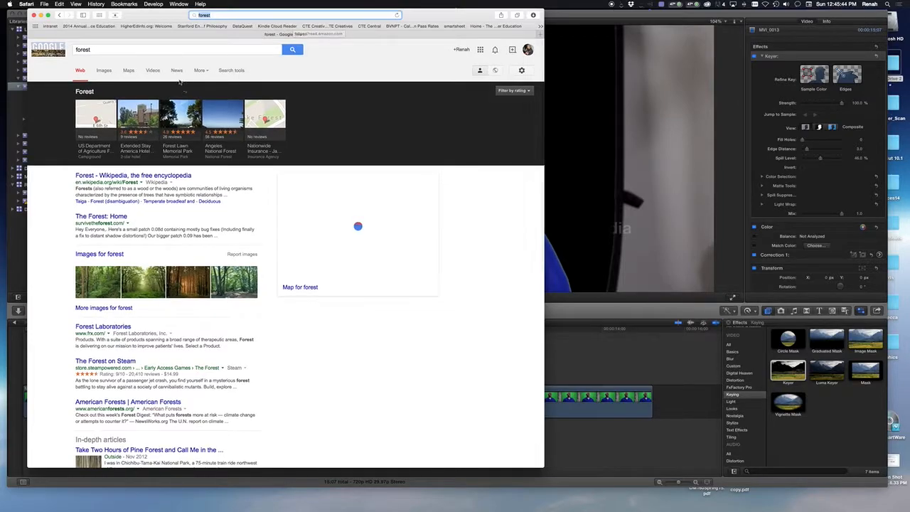
left_click(104, 70)
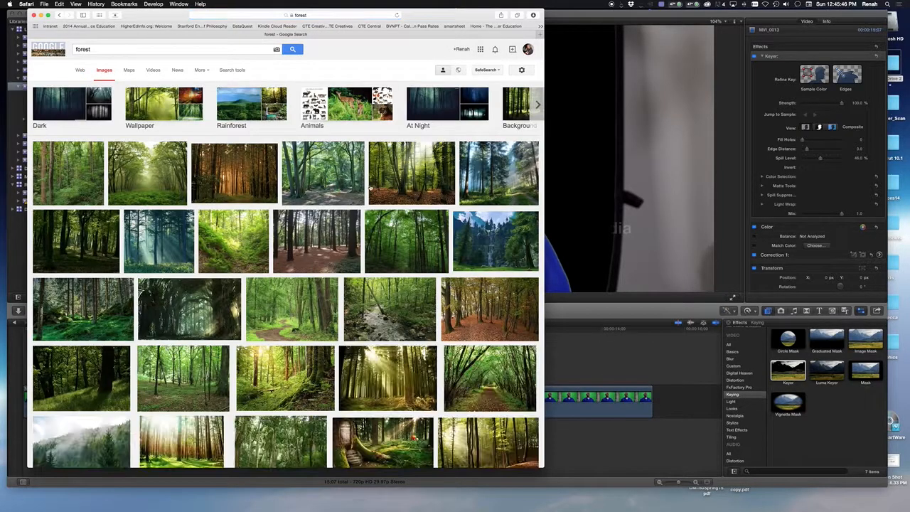
Save the misty green forest picture from worldwildlife.org to the desktop and close the browser window.
left_click(153, 180)
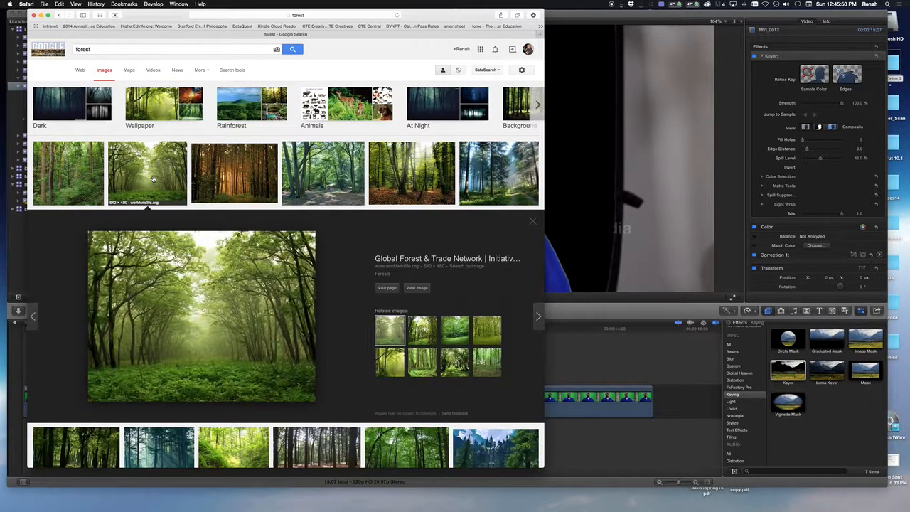
left_click_drag(200, 297, 625, 500)
left_click(34, 14)
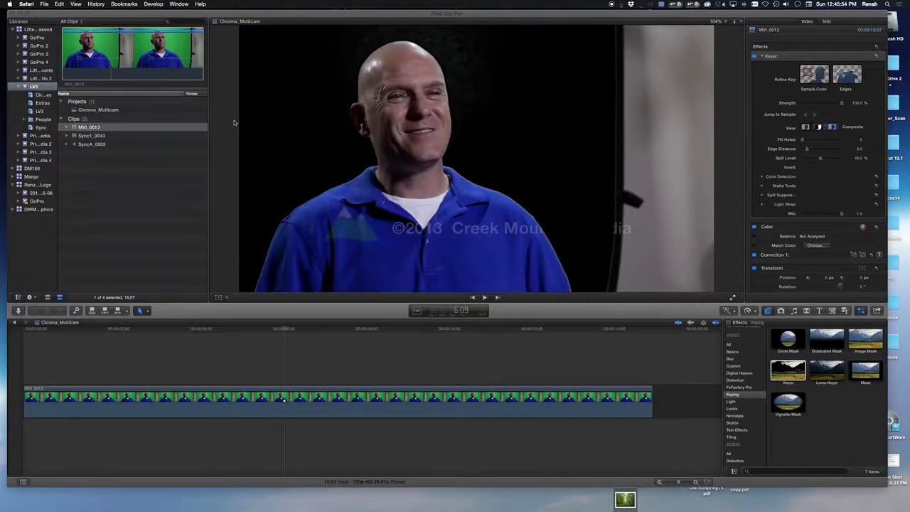
Import the forest picture from the desktop into the LV3 event and select it in the clip list.
left_click_drag(632, 494, 43, 90)
left_click(143, 139)
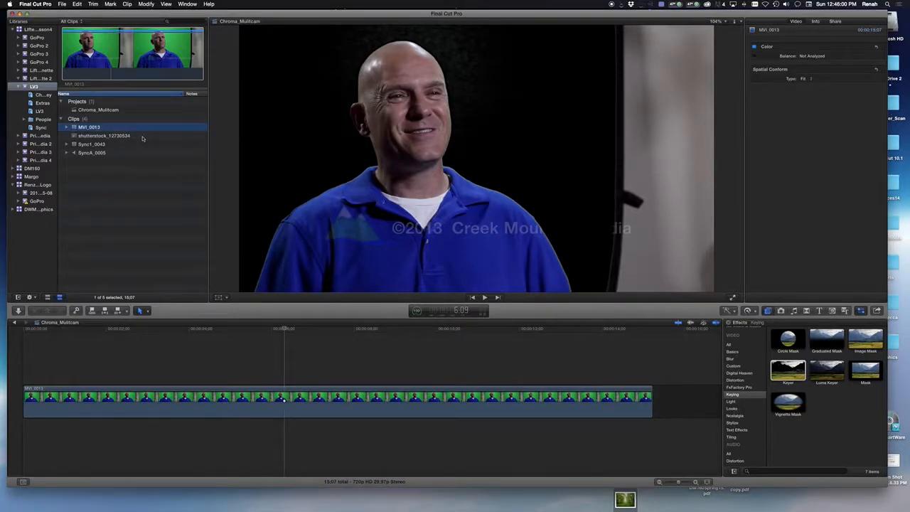
left_click(143, 136)
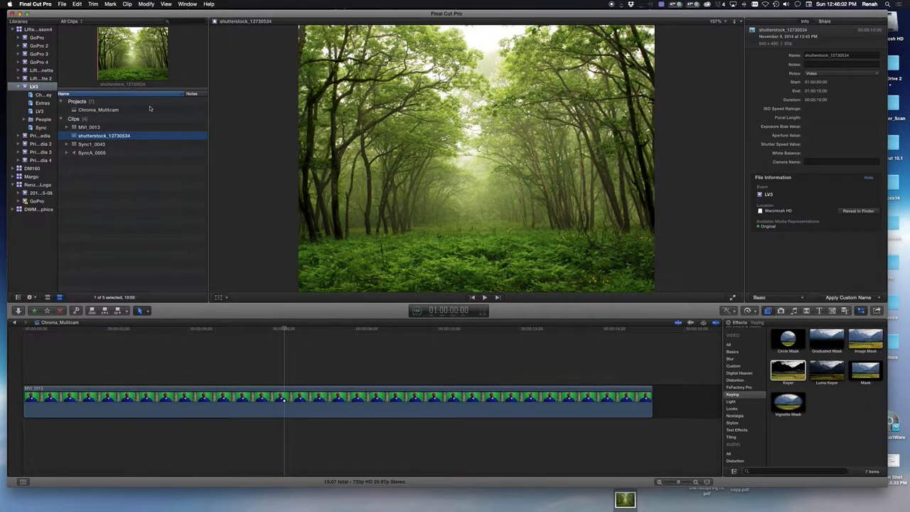
Connect a two-second range of the forest still at the timeline start, then place it beneath MVI_0013 and extend it to that clip's length.
left_click(126, 58)
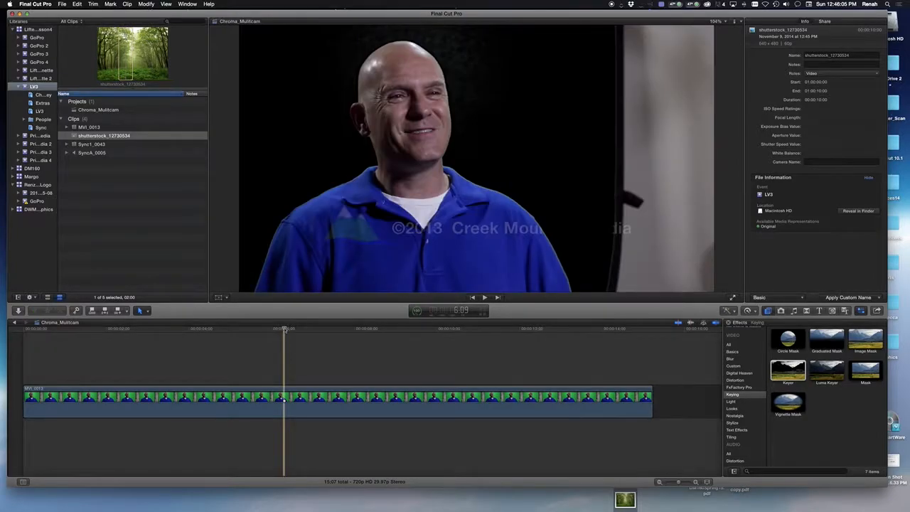
left_click_drag(286, 329, 230, 328)
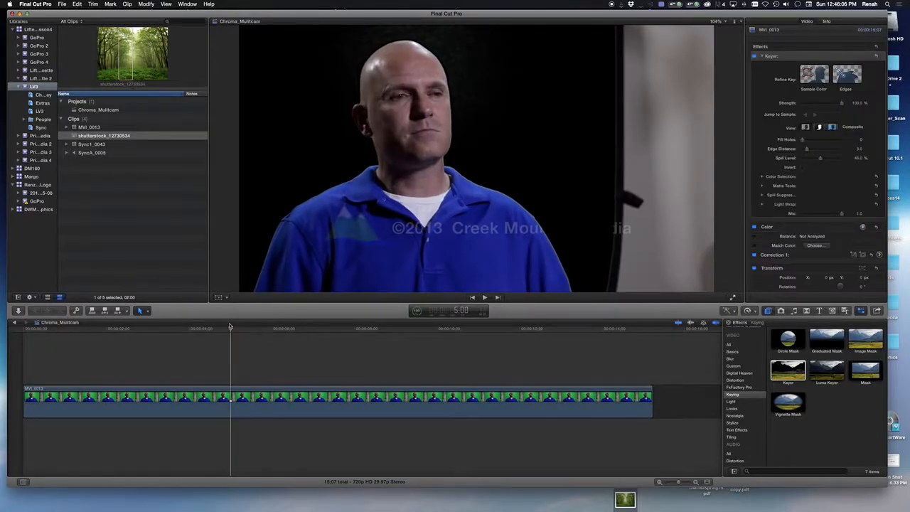
left_click(131, 55)
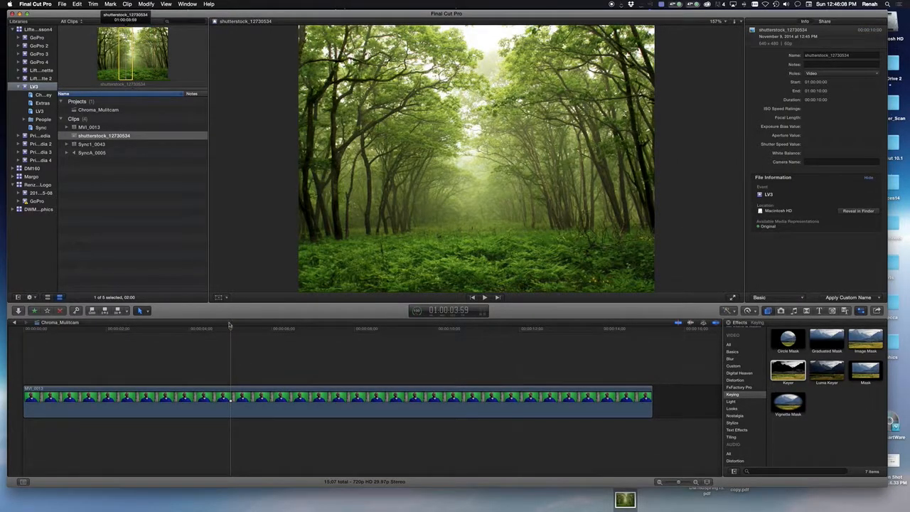
left_click(230, 331)
left_click_drag(230, 330, 24, 332)
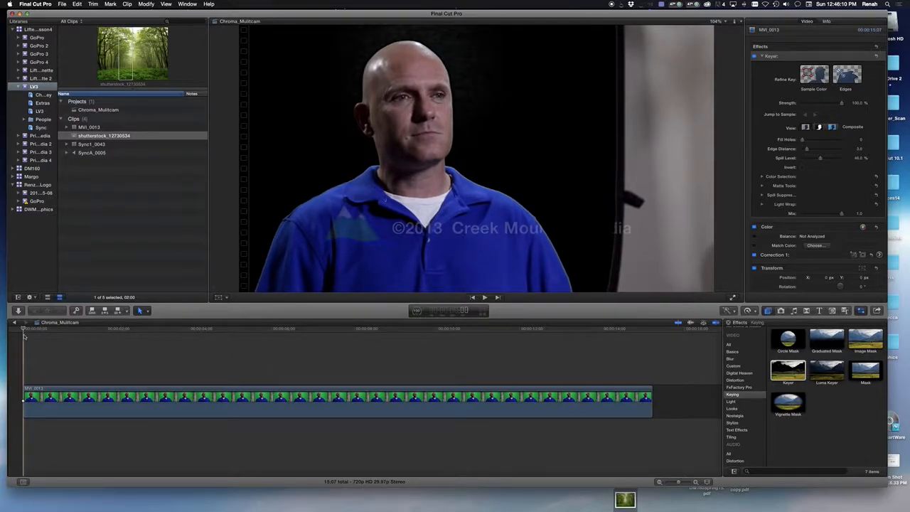
key("q")
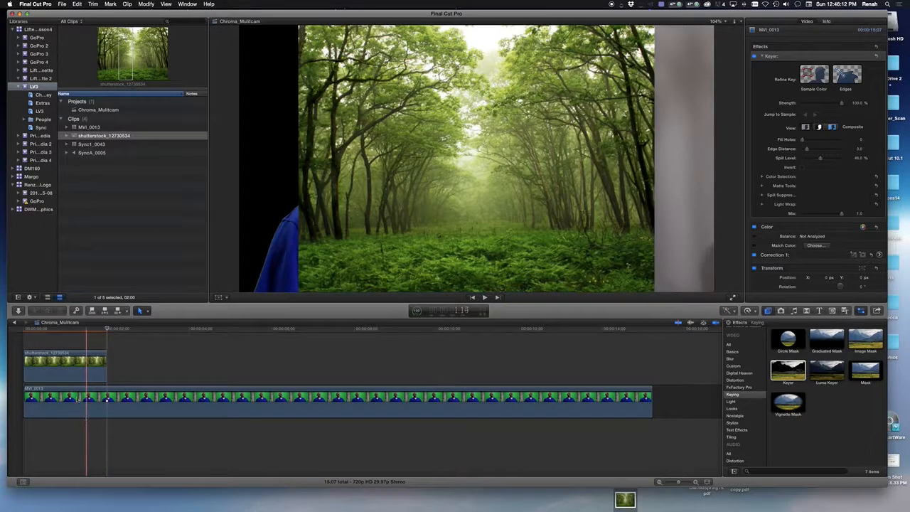
left_click_drag(70, 377, 651, 440)
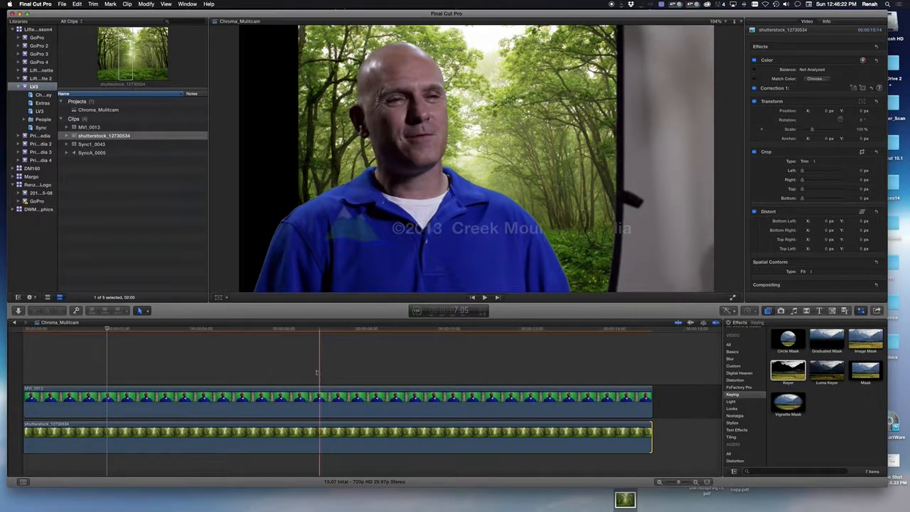
Disable and re-enable the forest still beneath MVI_0013 to compare the keyed shot with and without its background.
left_click(408, 446)
key("v")
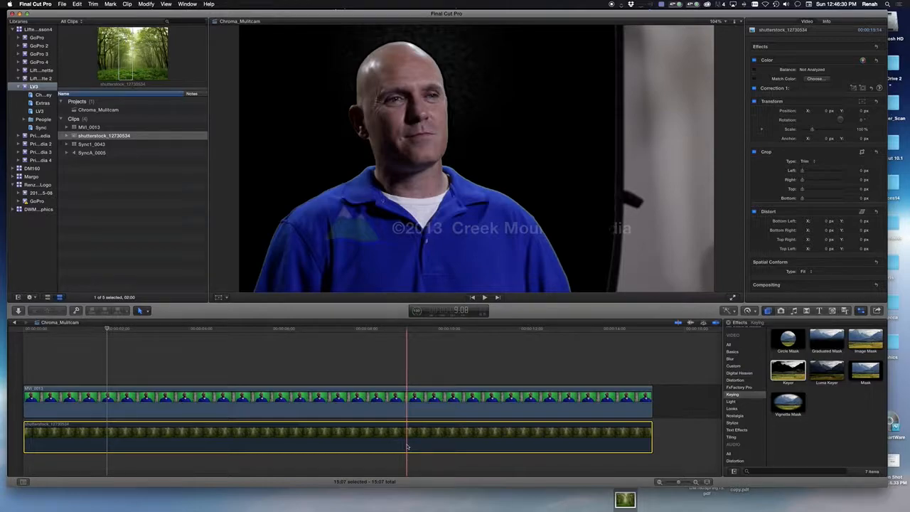
key("v")
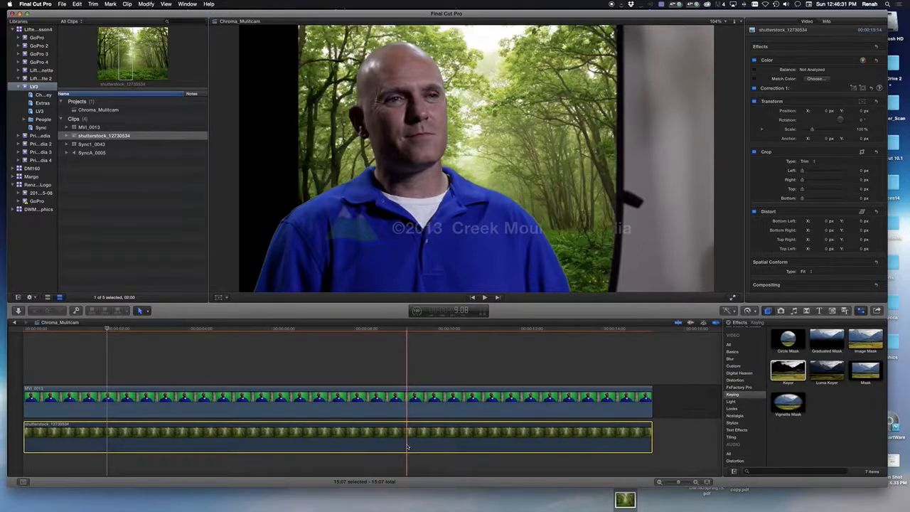
left_click(726, 22)
left_click(725, 21)
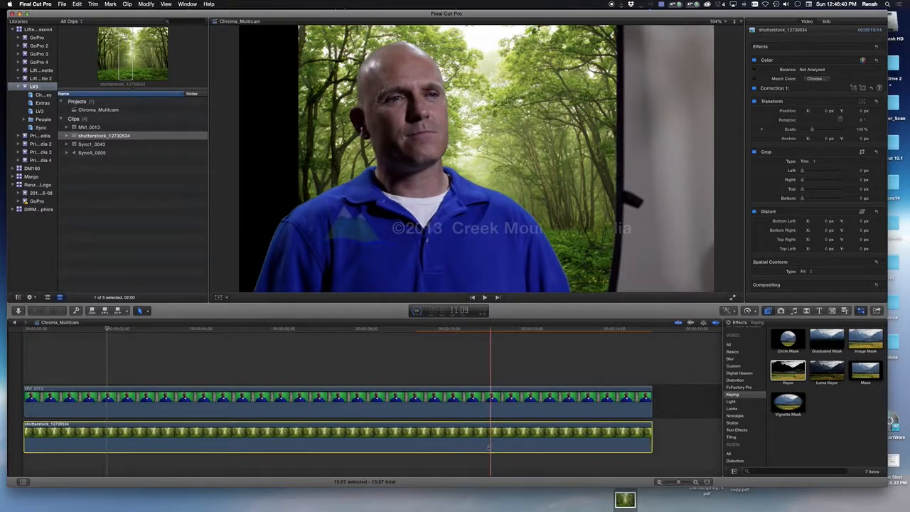
key("v")
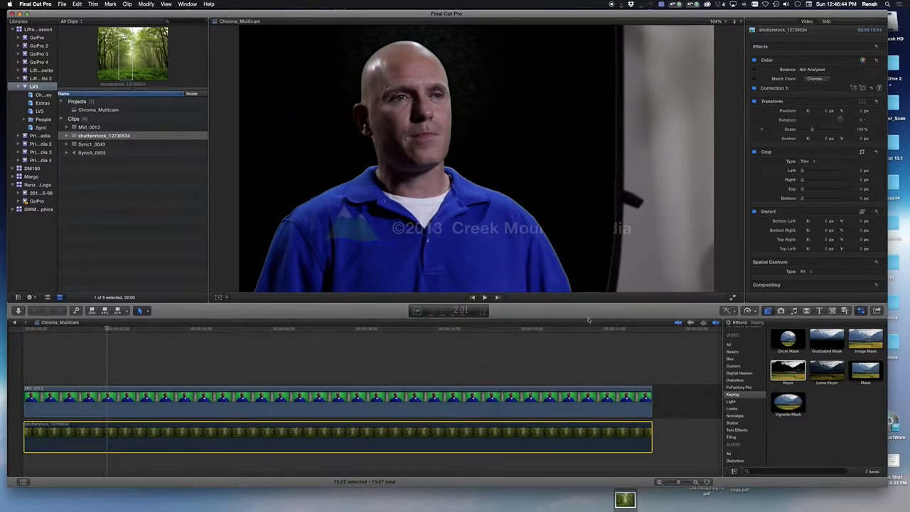
key("v")
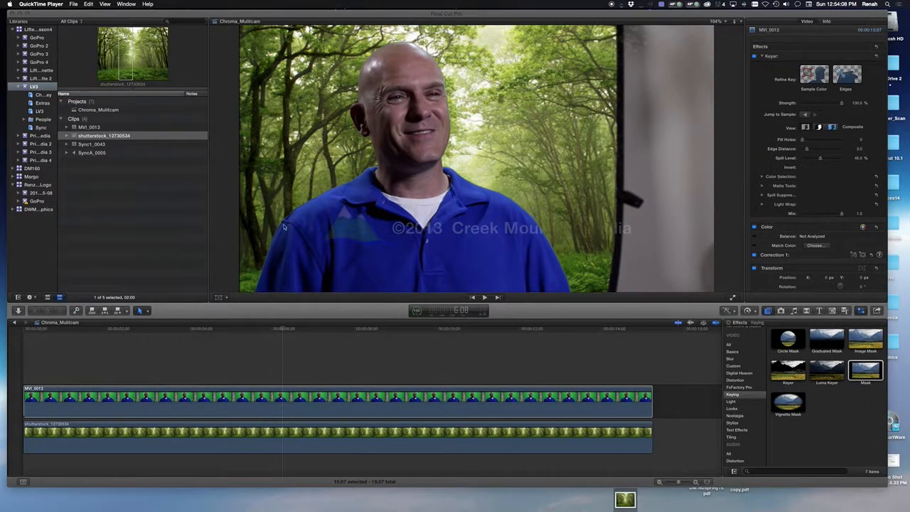
Turn on the on-screen Transform controls for the forest still beneath MVI_0013.
left_click(219, 297)
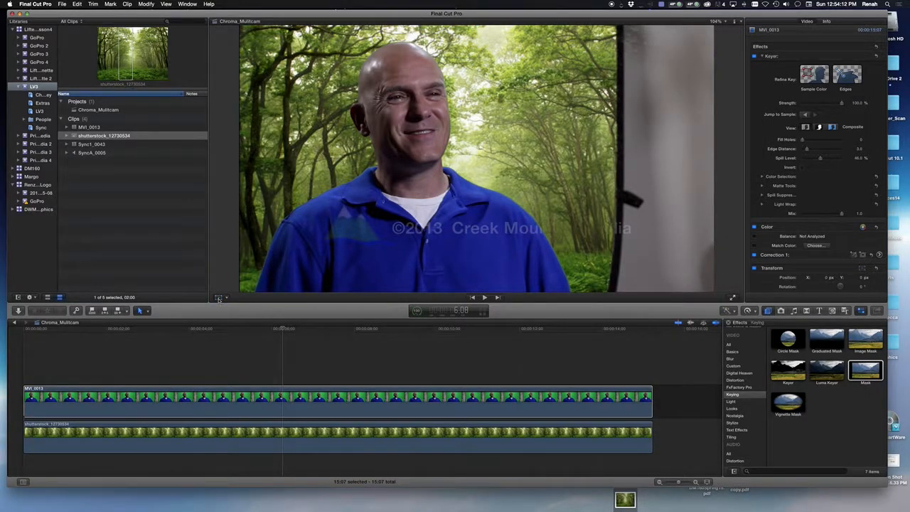
left_click(355, 437)
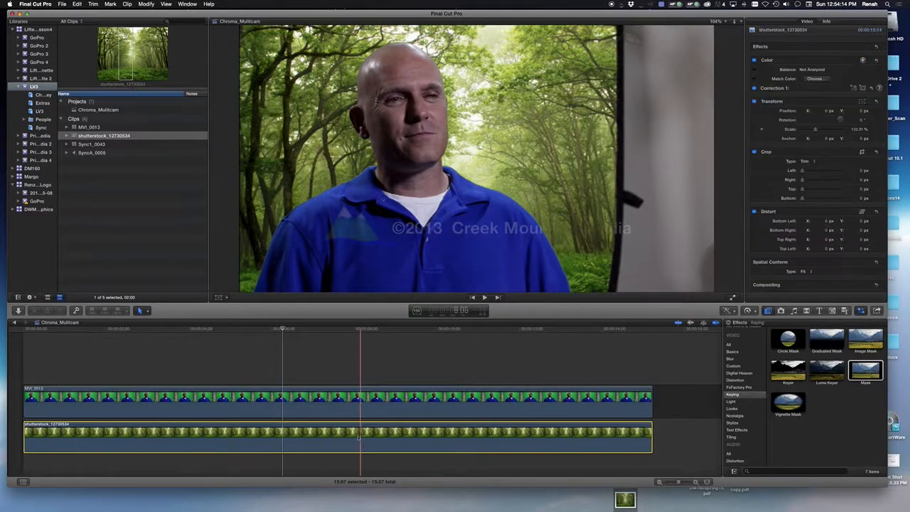
left_click(219, 297)
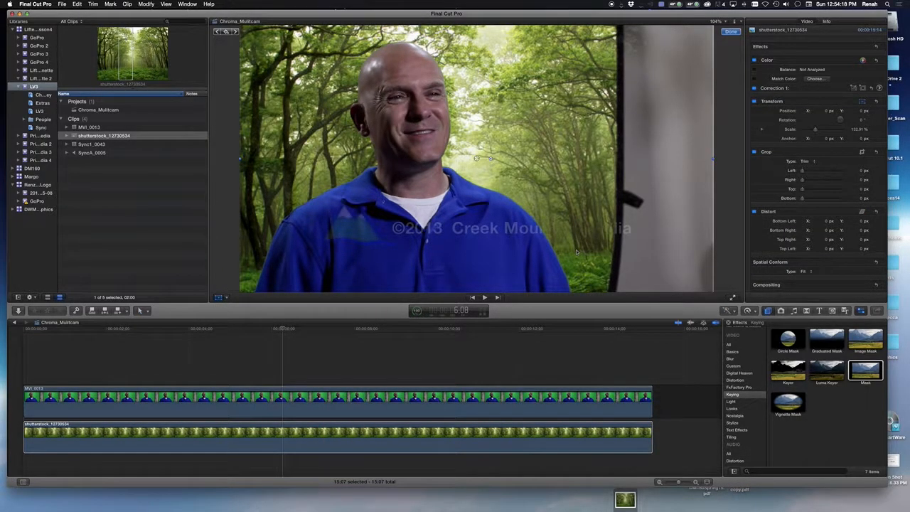
Disable and re-enable the MVI_0013 clip to view the forest background alone and with the keyed man.
left_click(476, 405)
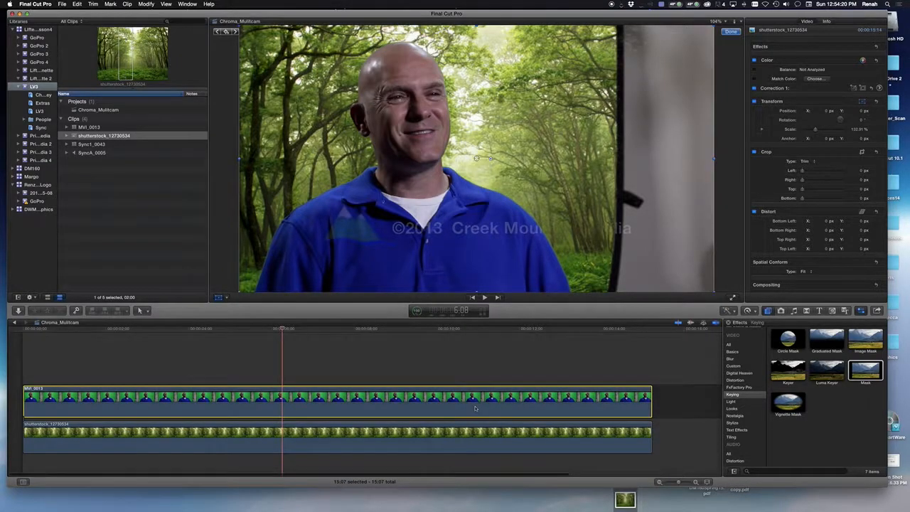
key("v")
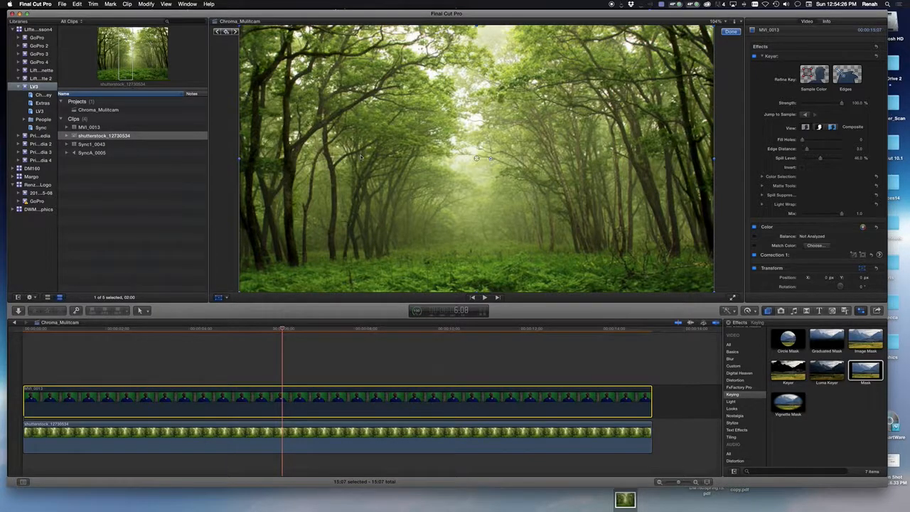
key("v")
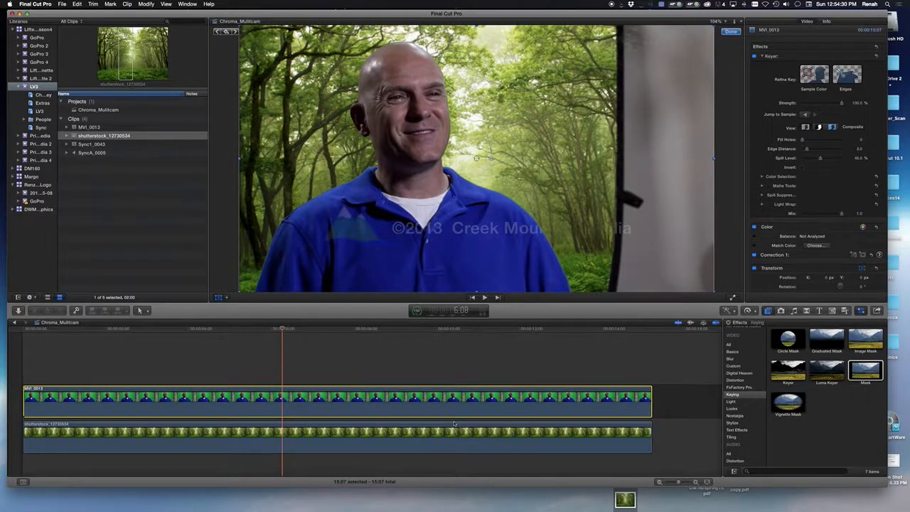
Apply the Mask effect to the MVI_0013 clip and turn off the on-screen Transform controls.
left_click(530, 438)
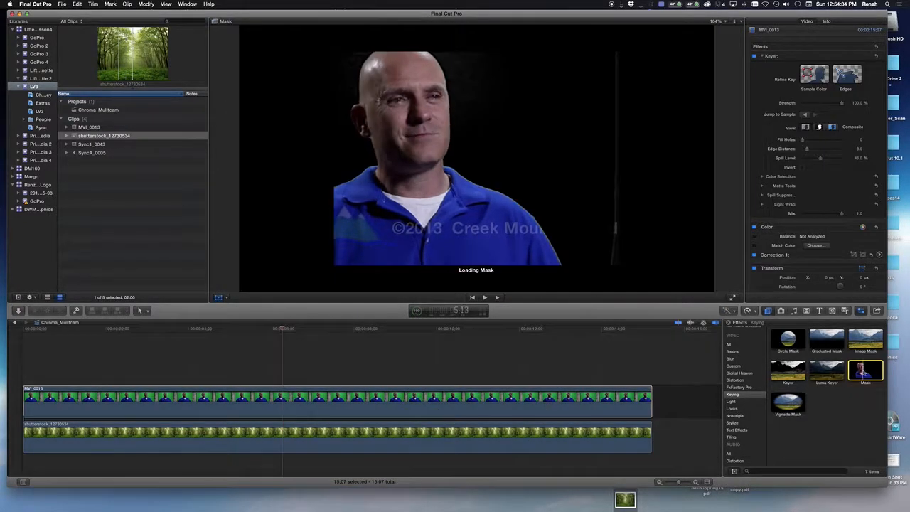
left_click_drag(865, 370, 528, 400)
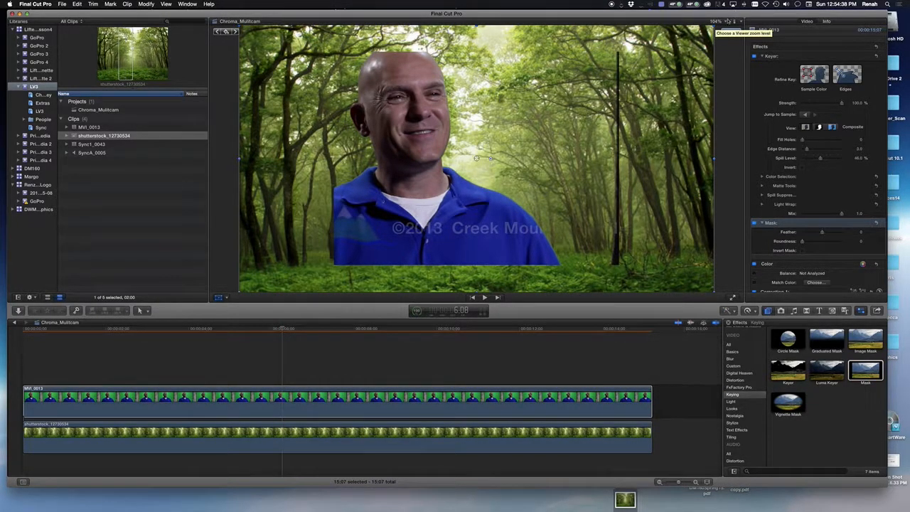
left_click(730, 31)
Reshape the mask's corners to include the man's whole body but exclude the dark stand beside him, then scrub forward through the shot.
left_click_drag(618, 51, 592, 55)
left_click_drag(619, 265, 589, 298)
left_click_drag(334, 266, 249, 291)
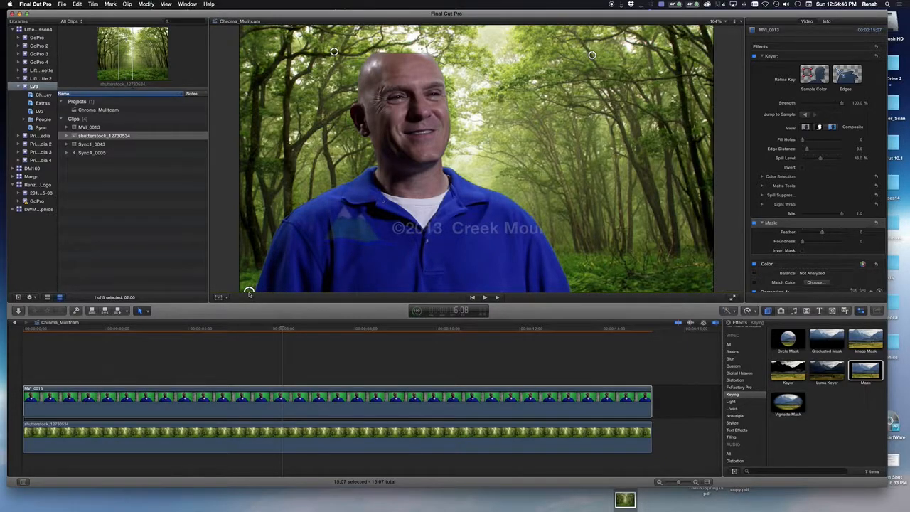
left_click_drag(591, 55, 592, 20)
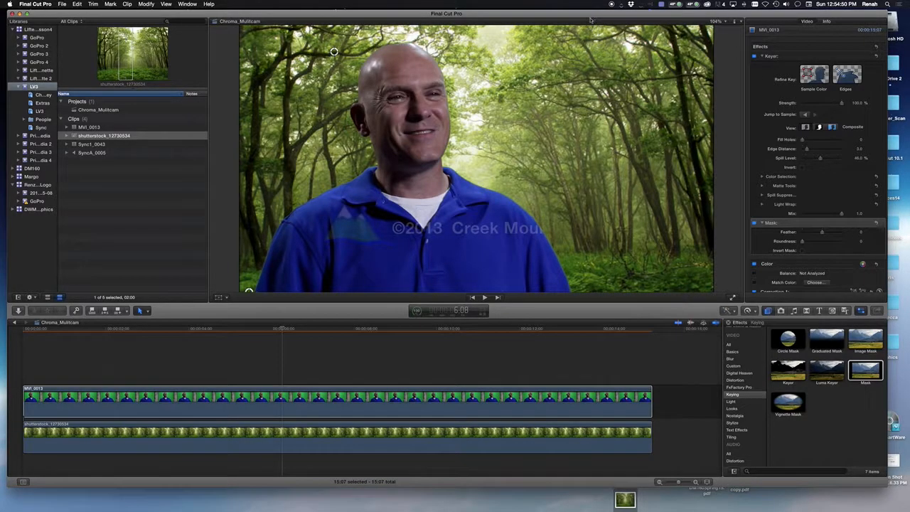
left_click_drag(334, 51, 330, 35)
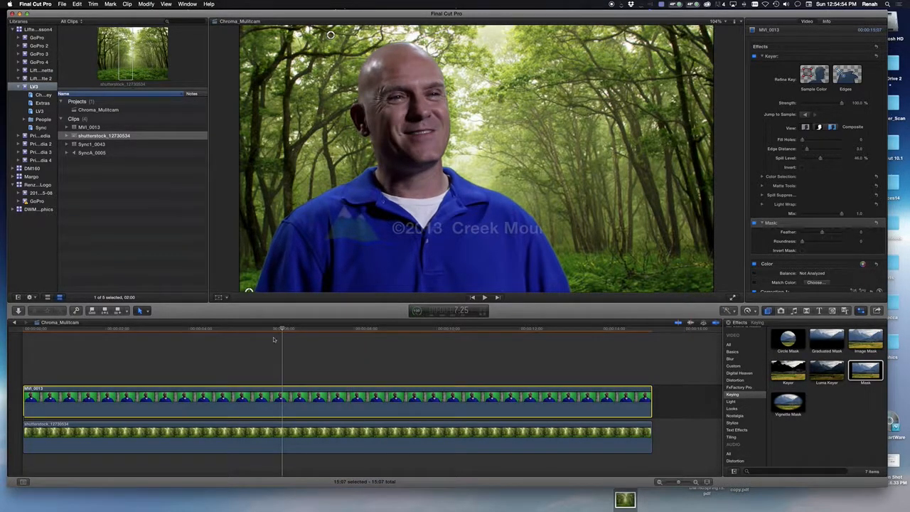
left_click_drag(282, 330, 465, 340)
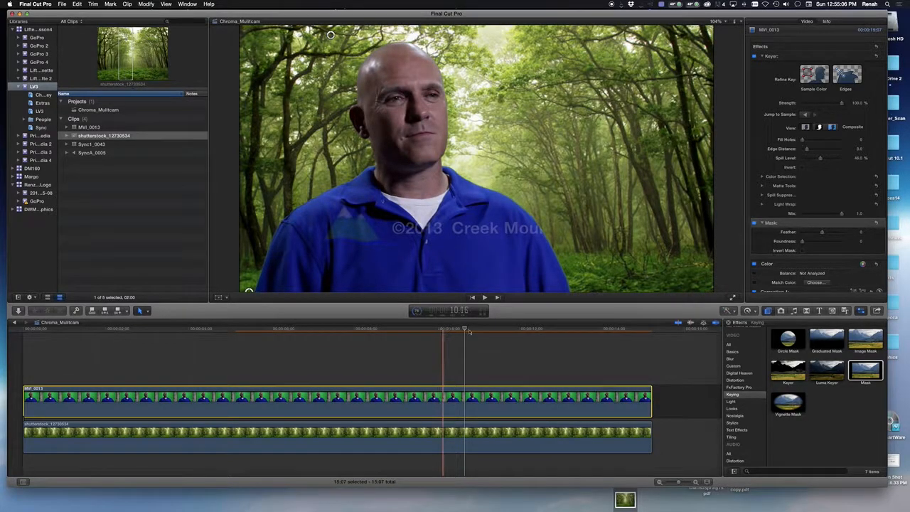
Expand and examine the Keyer's Color Selection, Matte Tools, Spill Suppression and Light Wrap settings, plus the parameters below them.
left_click(762, 56)
left_click(762, 57)
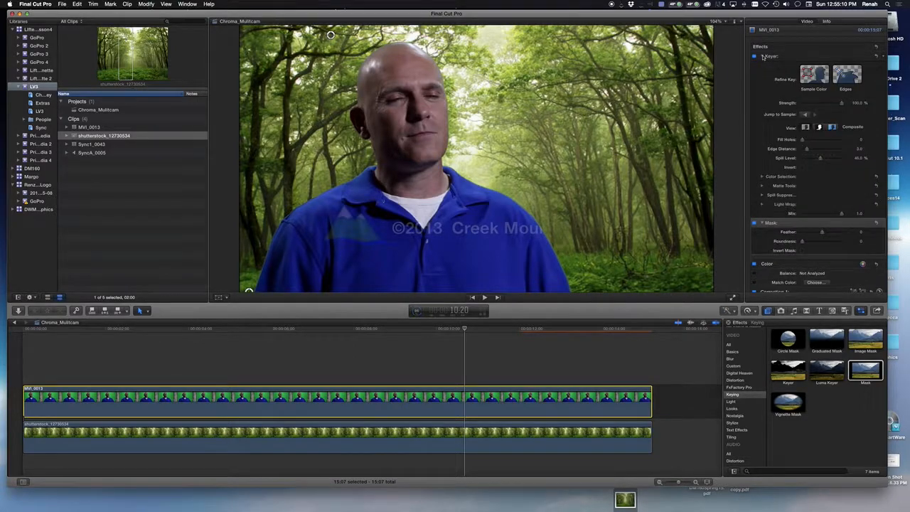
left_click(762, 177)
scroll(761, 180, "down", 2)
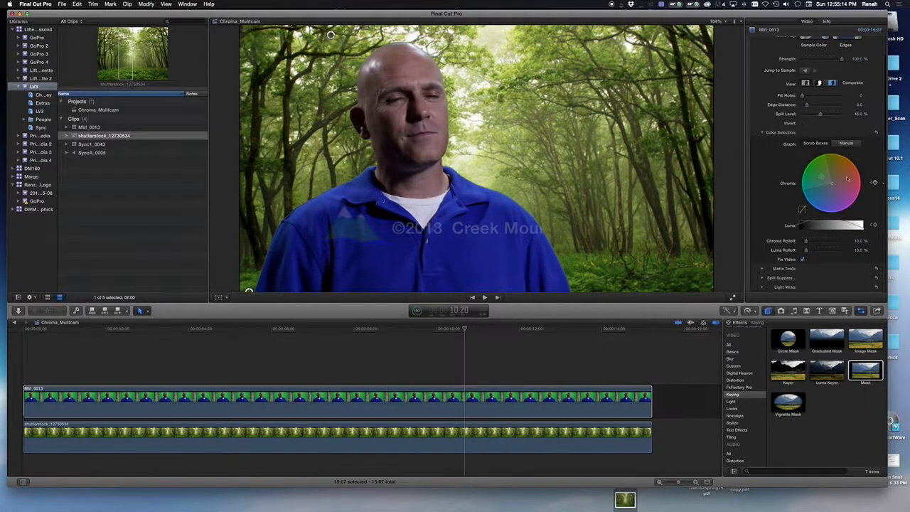
scroll(833, 251, "down", 1)
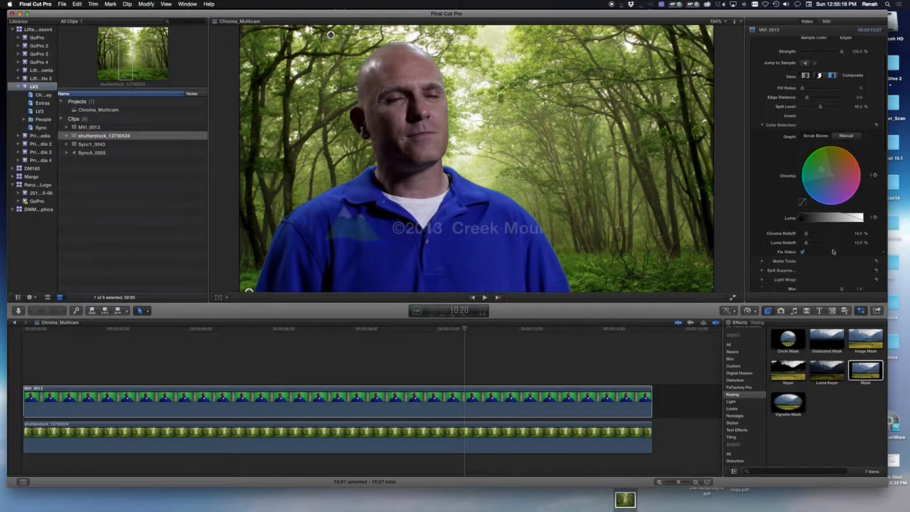
left_click(763, 262)
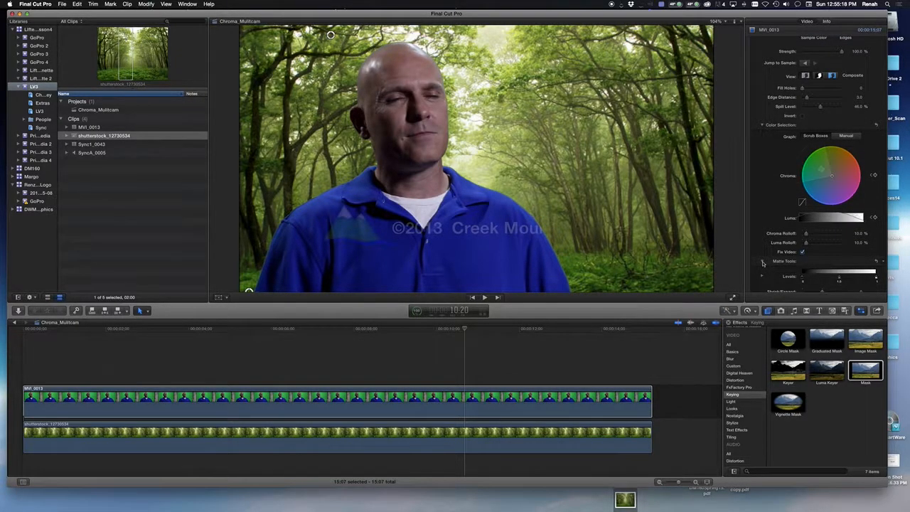
scroll(762, 263, "down", 4)
scroll(762, 264, "down", 1)
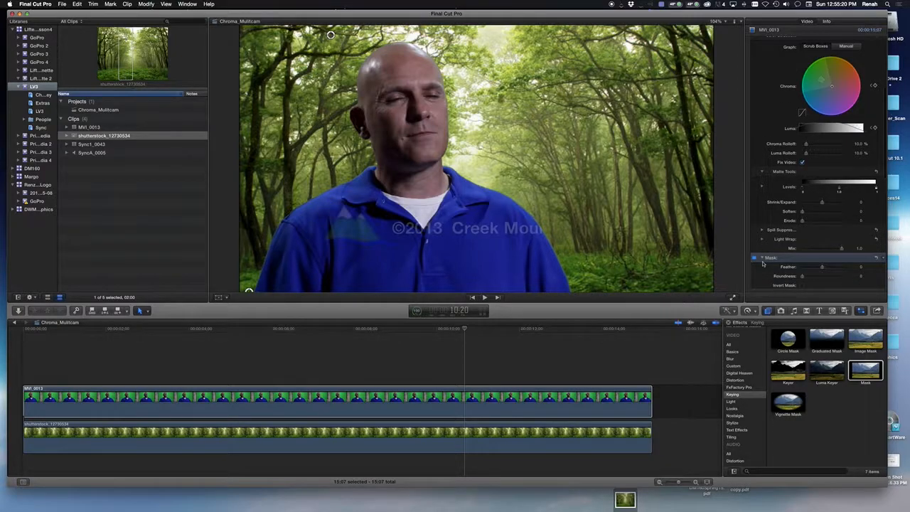
left_click(763, 229)
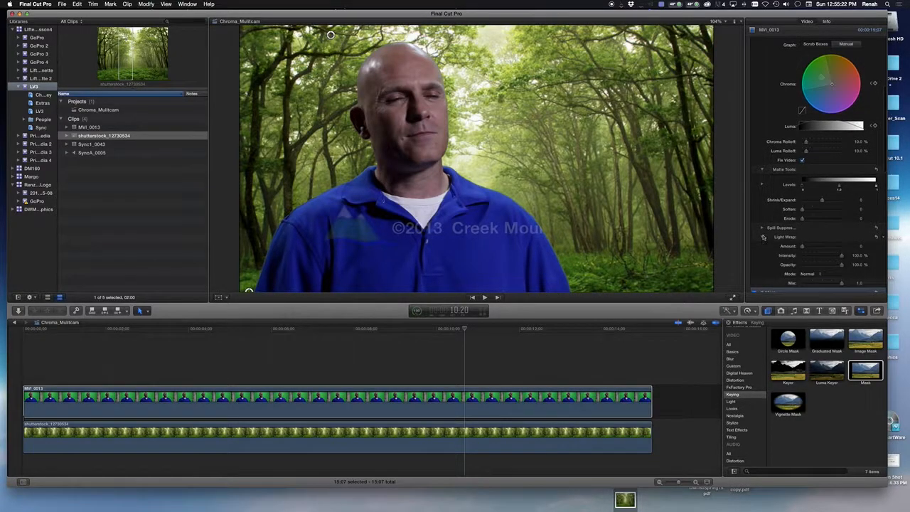
scroll(762, 230, "down", 4)
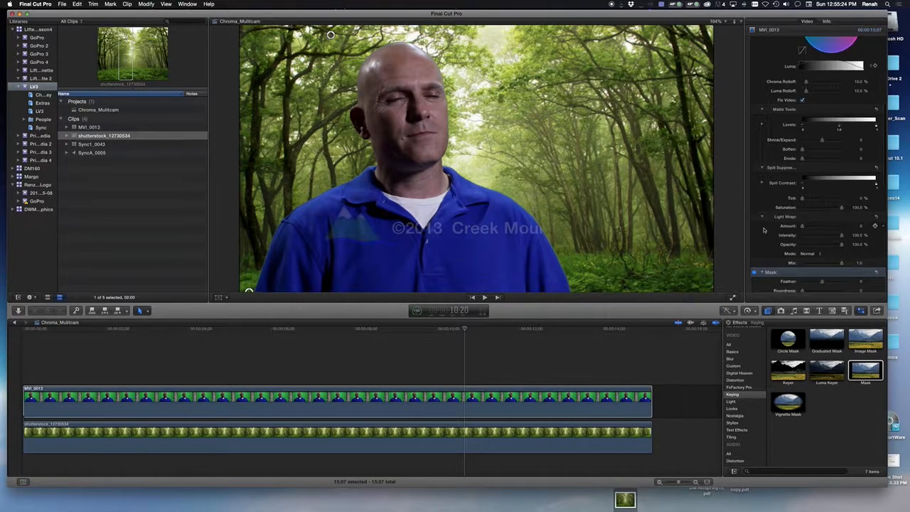
scroll(764, 229, "down", 2)
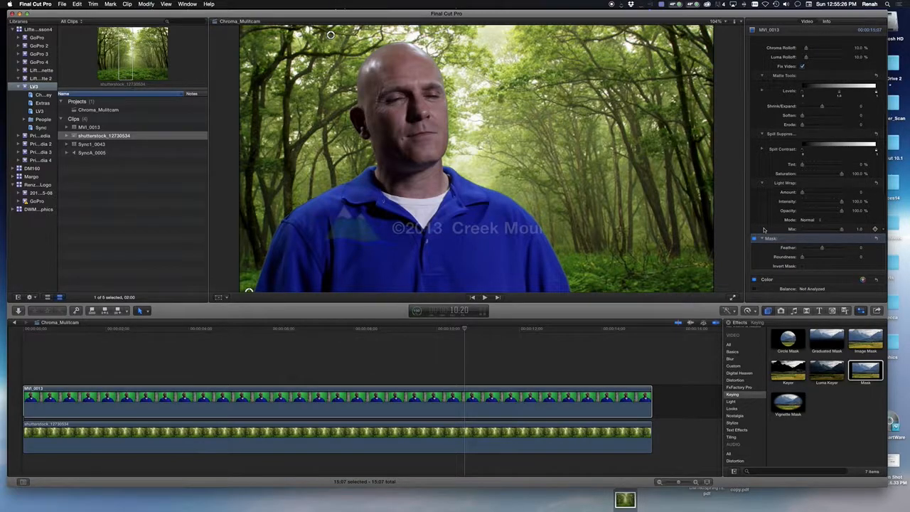
scroll(763, 229, "up", 7)
scroll(764, 228, "down", 4)
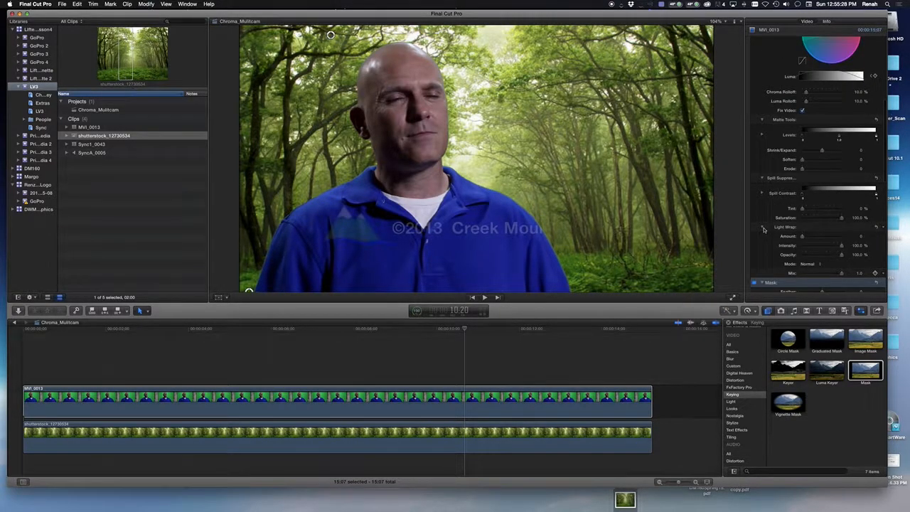
scroll(763, 229, "down", 6)
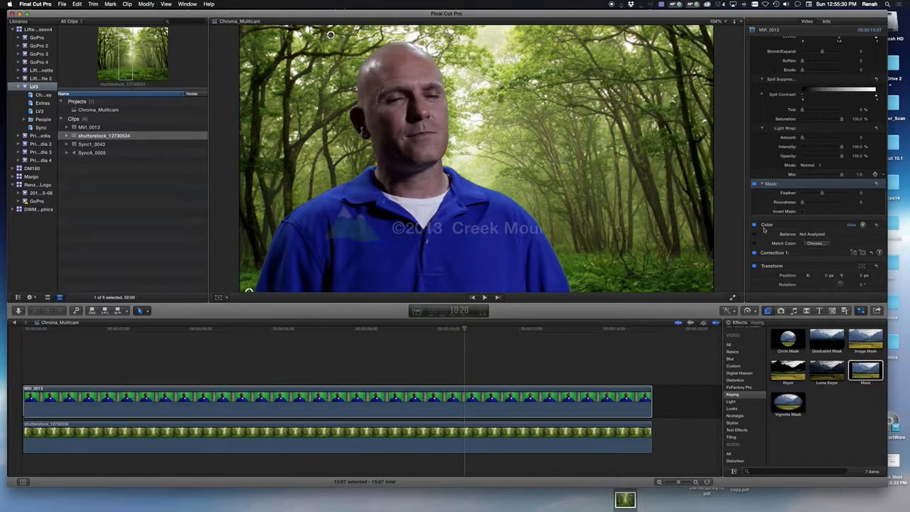
scroll(764, 229, "down", 3)
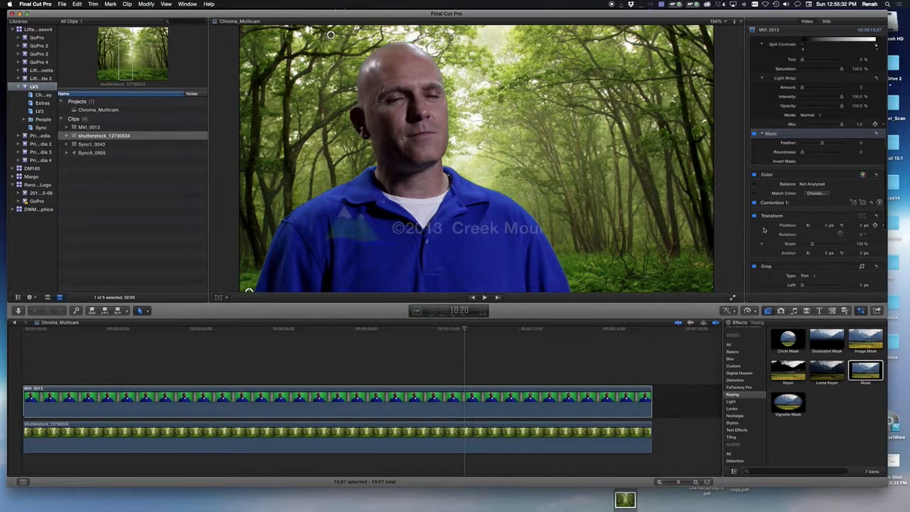
scroll(763, 229, "down", 4)
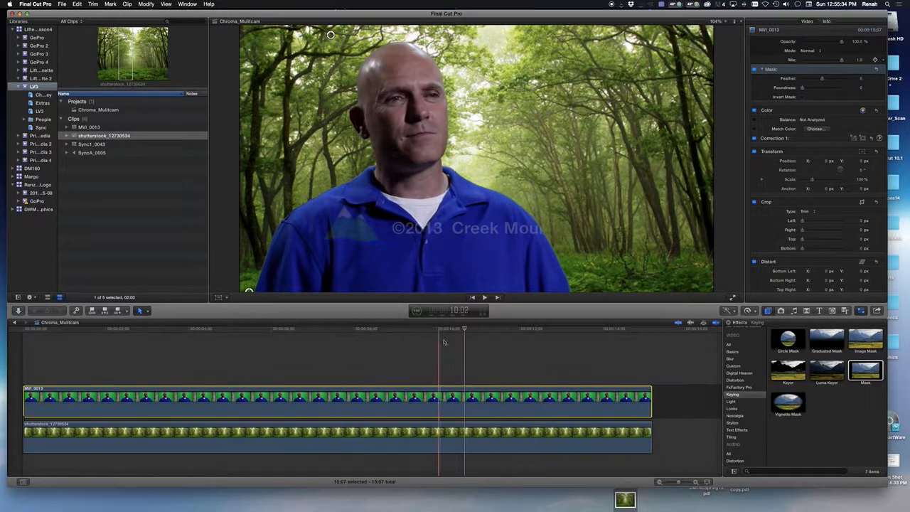
Delete the forest still from beneath MVI_0013 and remove the Keyer effect from that clip.
left_click(439, 330)
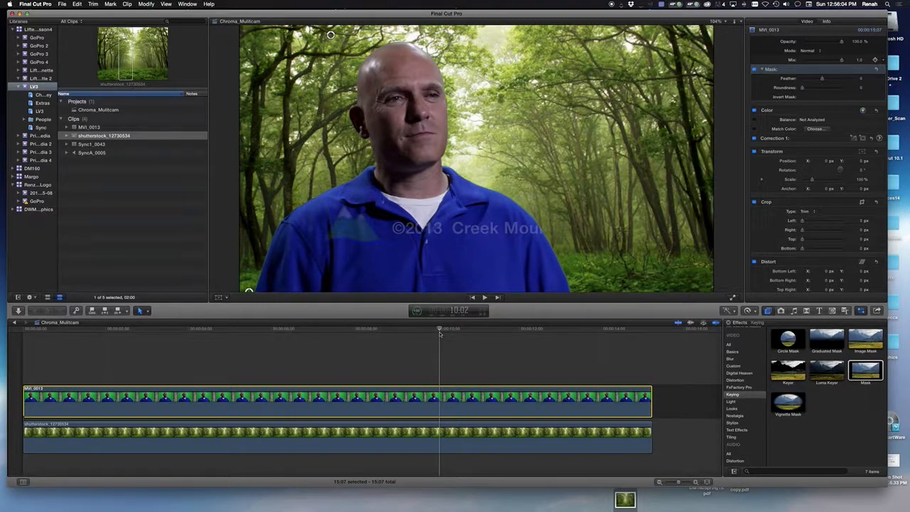
left_click(475, 447)
key("v")
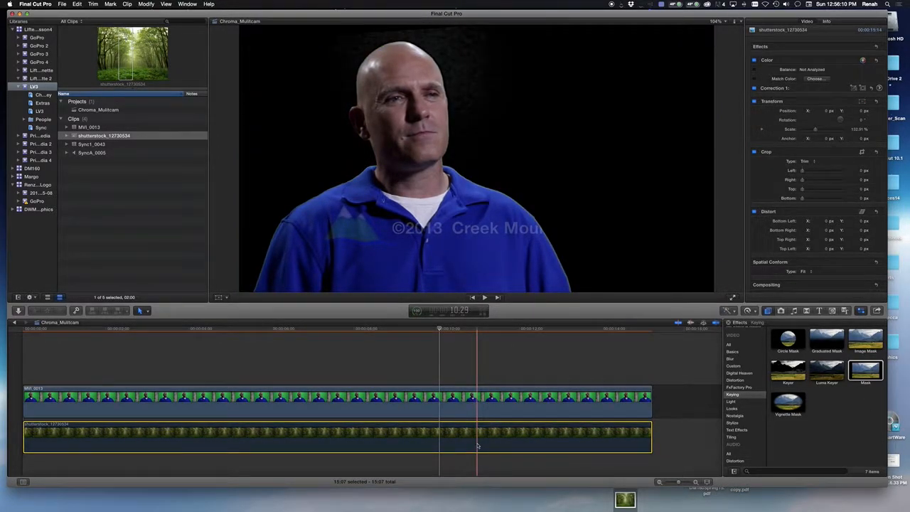
key("Delete")
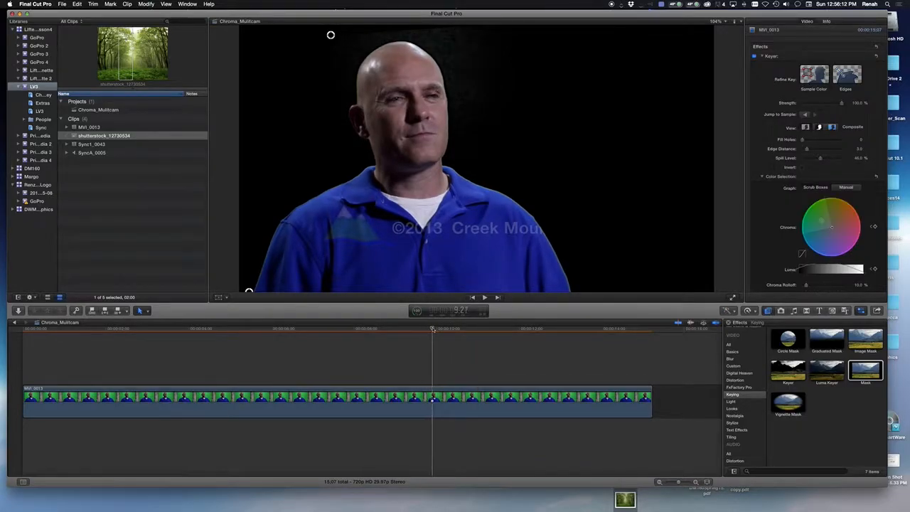
left_click(764, 56)
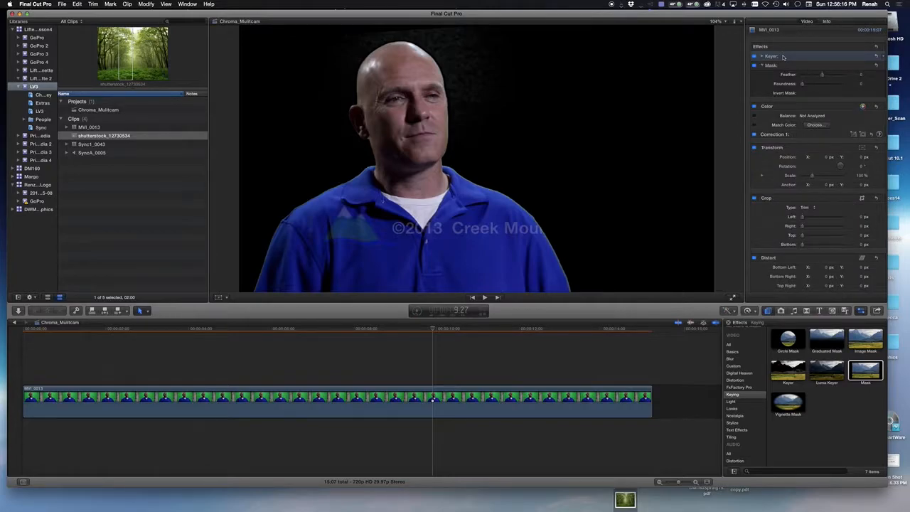
key("Delete")
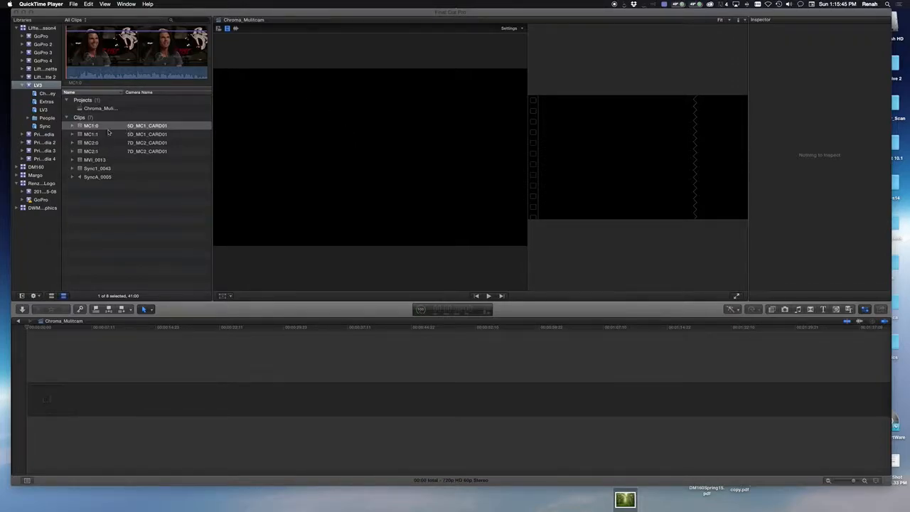
Switch to Final Cut Pro, select the LV3 event and open the media import window.
left_click(73, 4)
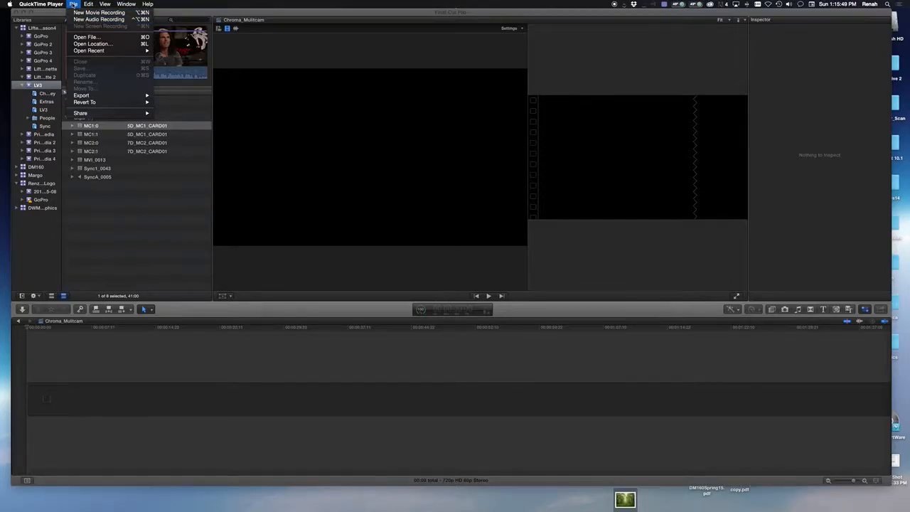
left_click(41, 85)
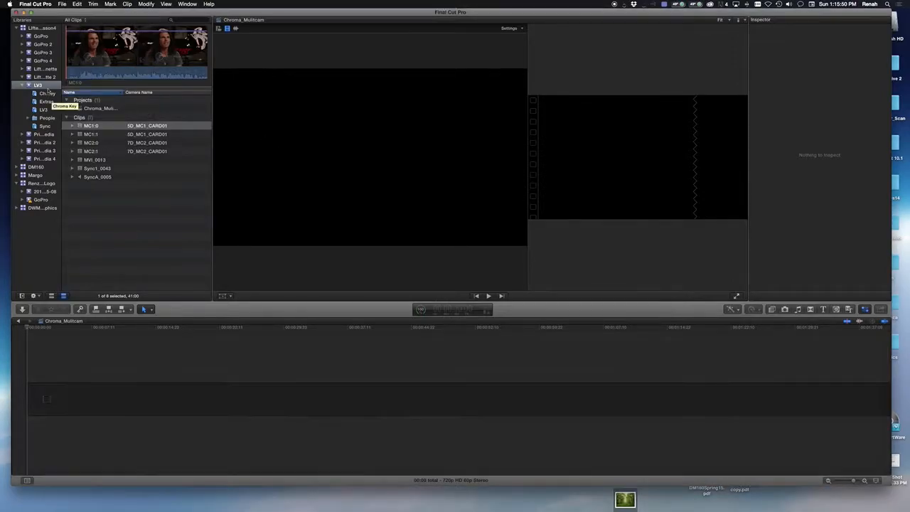
left_click(63, 5)
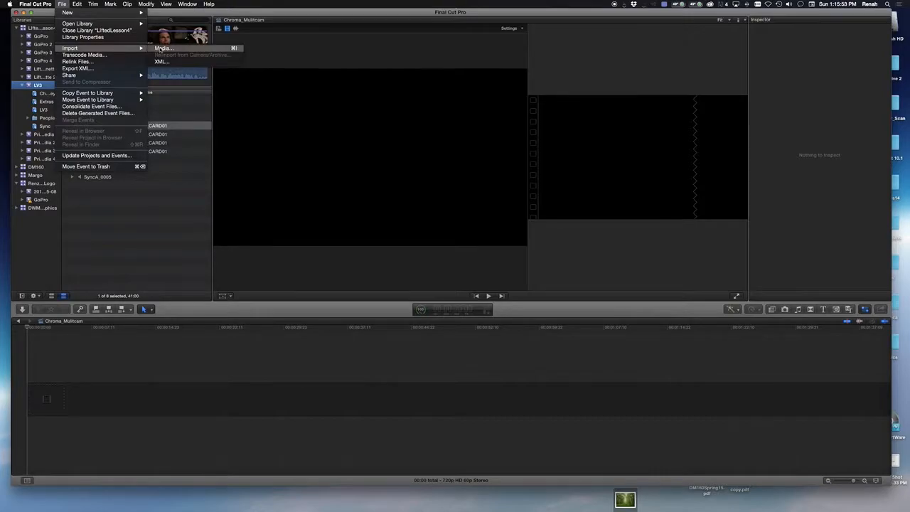
left_click(348, 157)
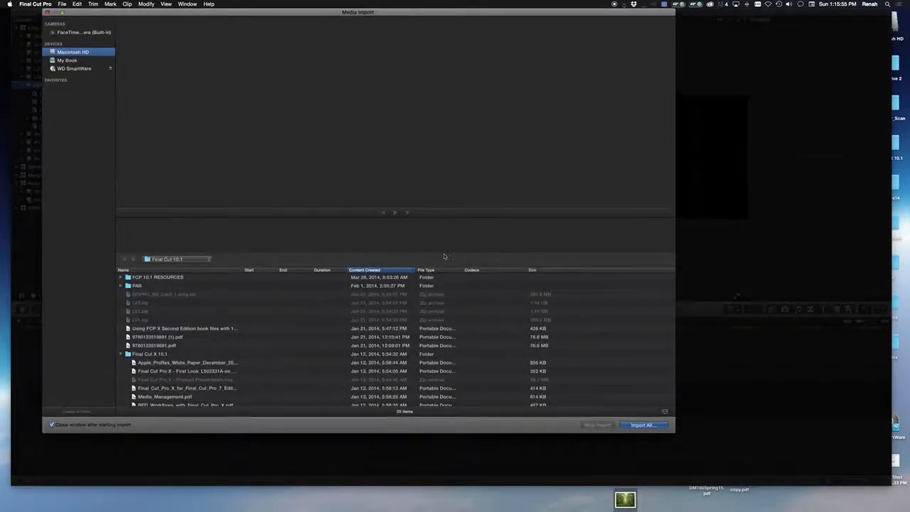
Browse to the Multicam folder inside LV3's Extras and expand the 5D_MC1_CARD01 and 7D_MC2_CARD01 camera folders.
scroll(221, 376, "down", 5)
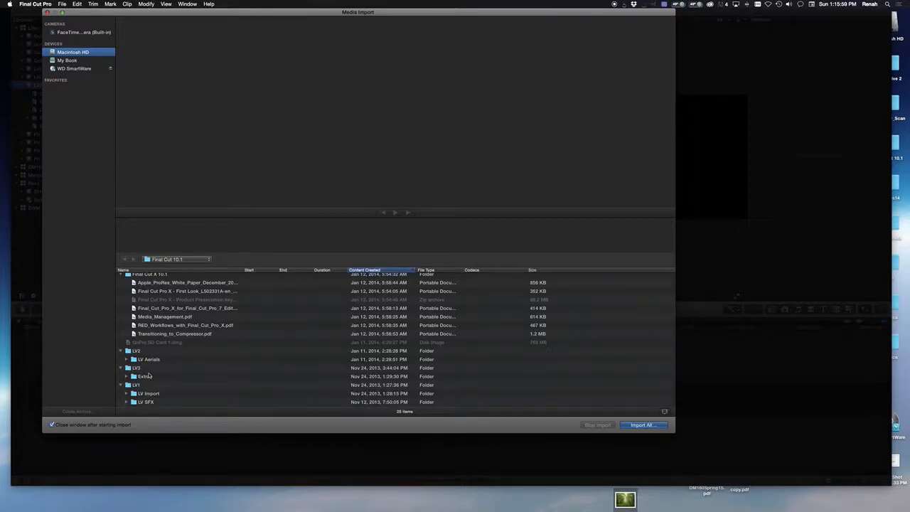
left_click(127, 378)
scroll(184, 374, "down", 2)
left_click(132, 368)
scroll(133, 361, "down", 2)
left_click(137, 359)
scroll(139, 364, "down", 2)
left_click(137, 367)
scroll(209, 362, "down", 2)
Select MC1_0, MC1_1, MC2_0 and MC2_1 in the import window, then close it without importing.
left_click(180, 335)
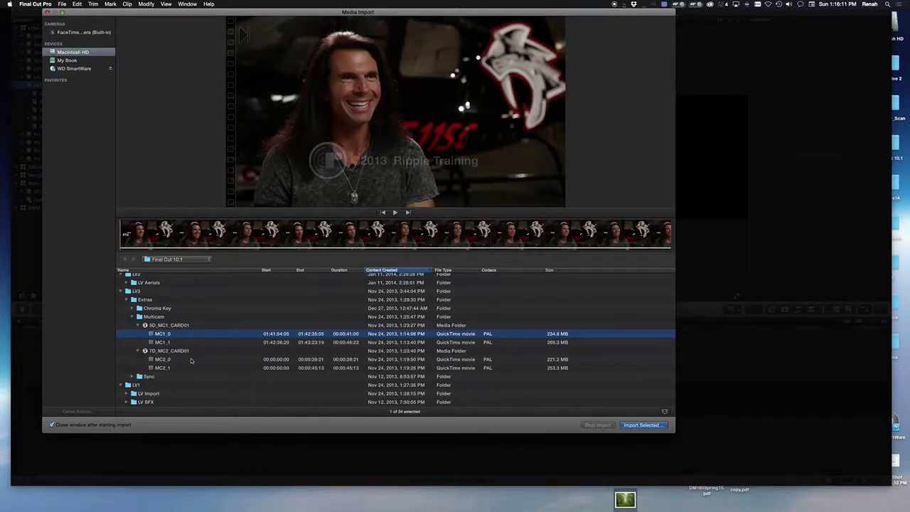
left_click(189, 344, "super")
left_click(188, 360, "super")
left_click(187, 368, "super")
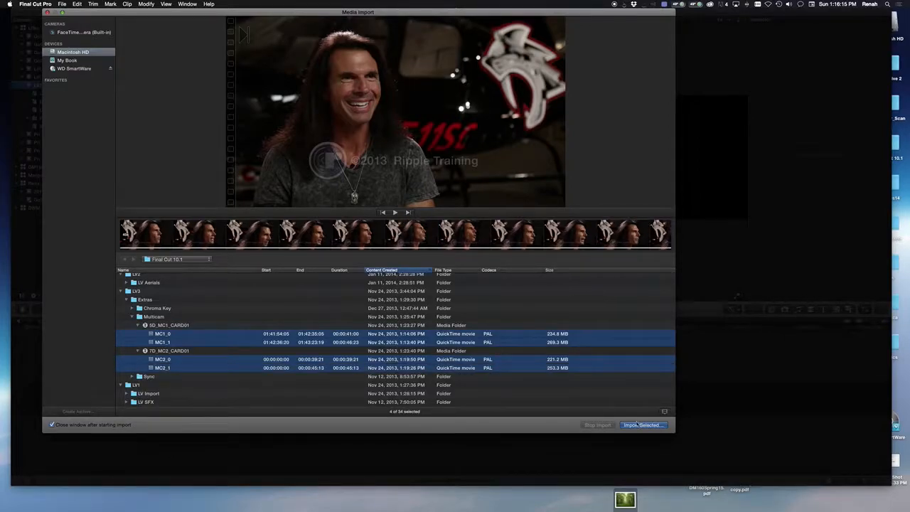
left_click(47, 13)
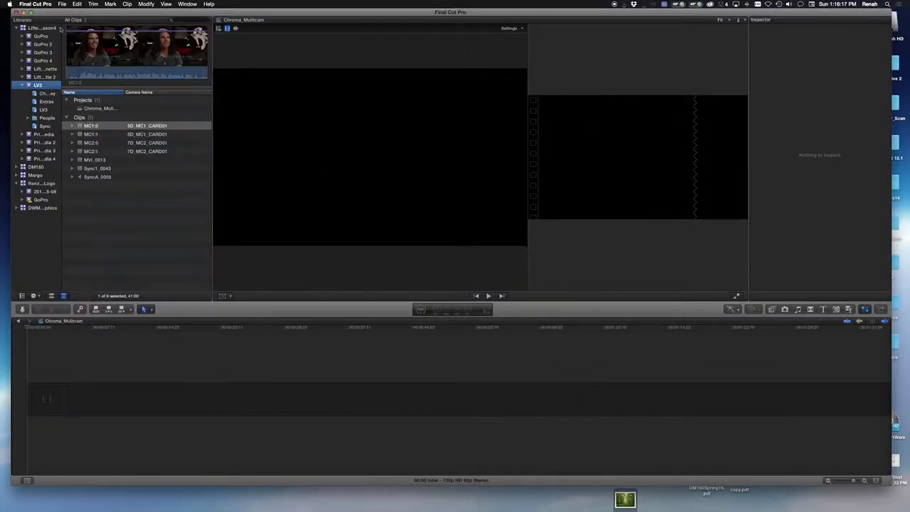
Create a multicam clip named 2AnglesMulticam from MC1:0, MC1:1, MC2:0 and MC2:1 in LV3, with custom video and audio/render properties.
left_click(107, 152)
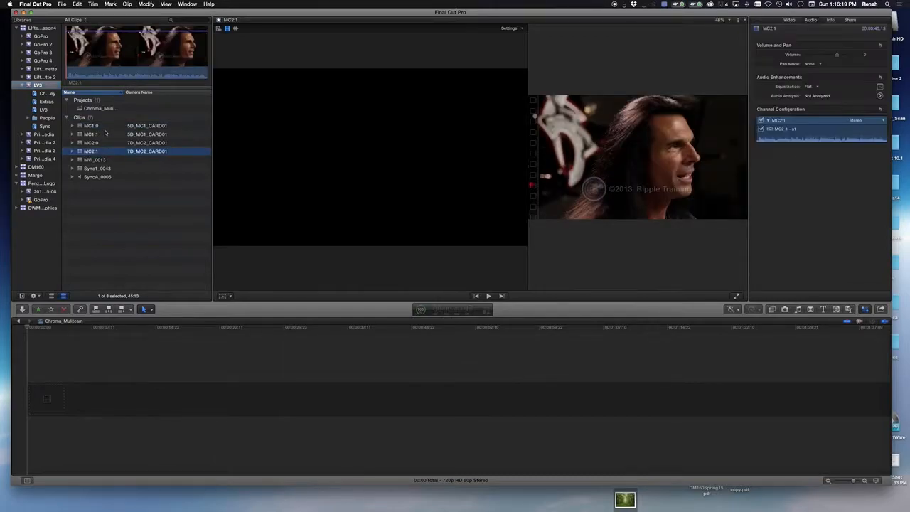
left_click(105, 126)
left_click(104, 150, "shift")
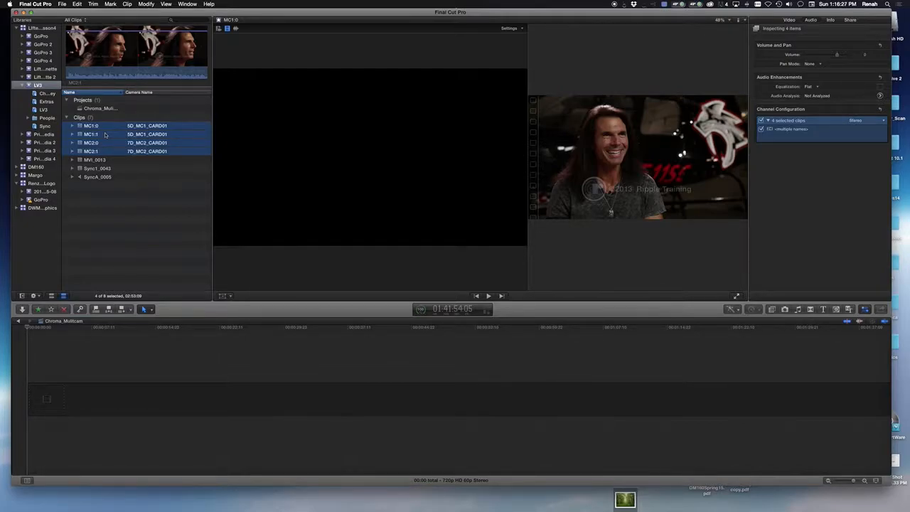
scroll(107, 134, "left", 1)
right_click(106, 136)
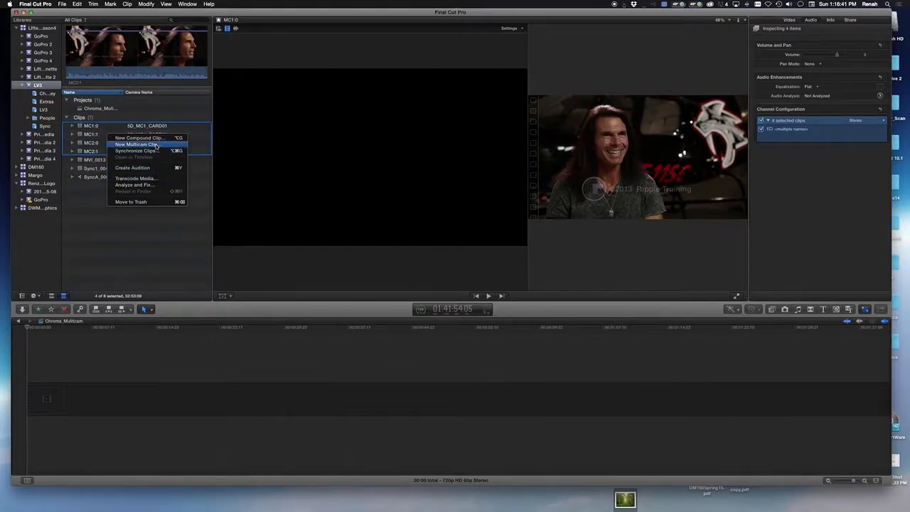
left_click(155, 145)
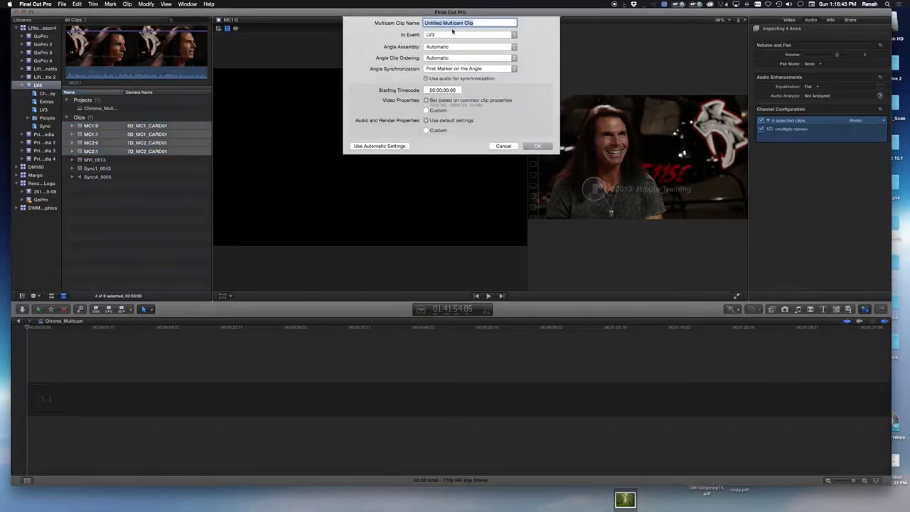
type("2AnglesMulticam")
left_click(425, 111)
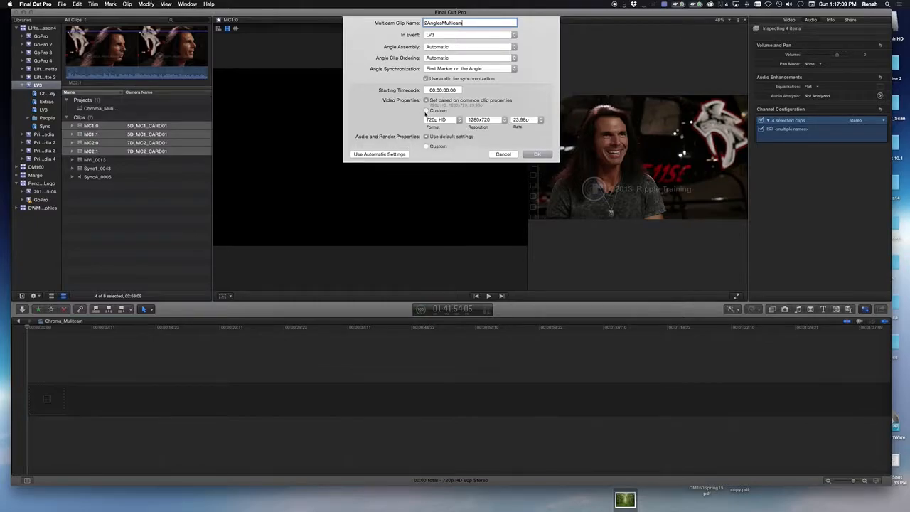
left_click(427, 146)
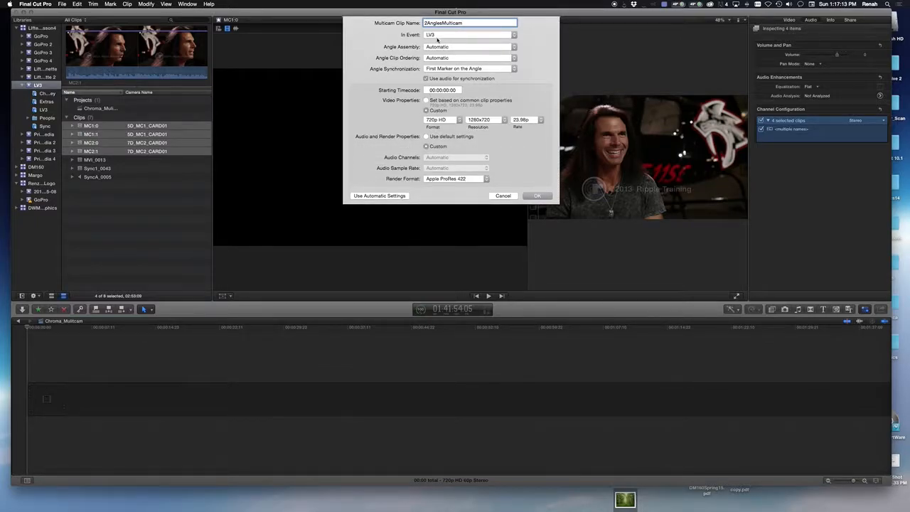
left_click(537, 195)
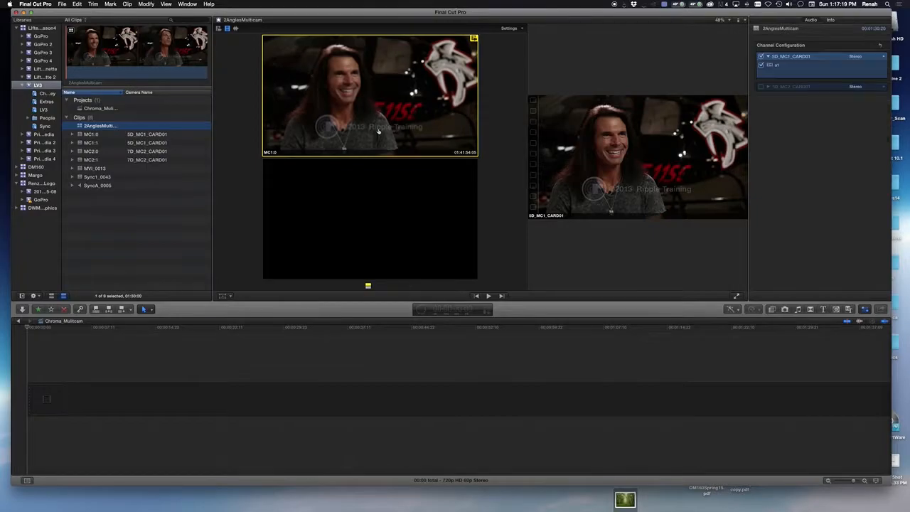
Open 2AnglesMulticam in the angle editor, make 7D_MC2_CARD01 the monitored video angle and enable its audio.
left_click(72, 126)
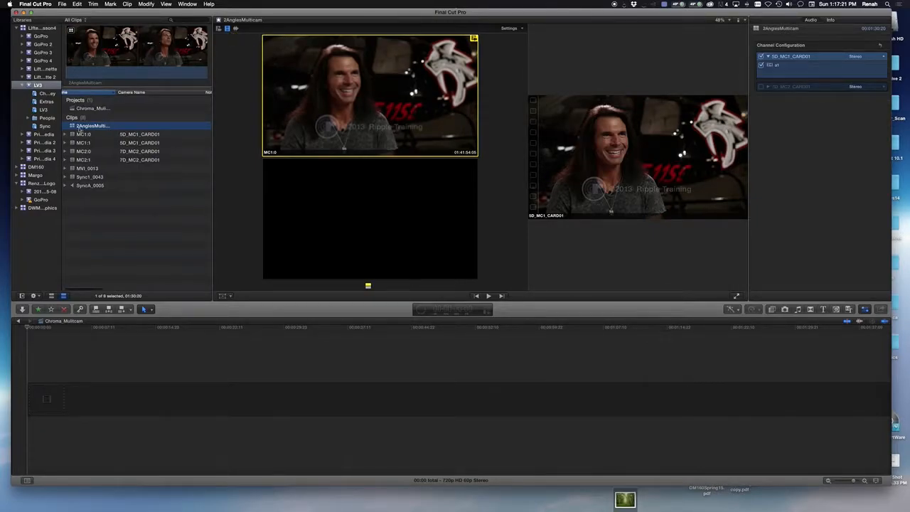
double_click(71, 127)
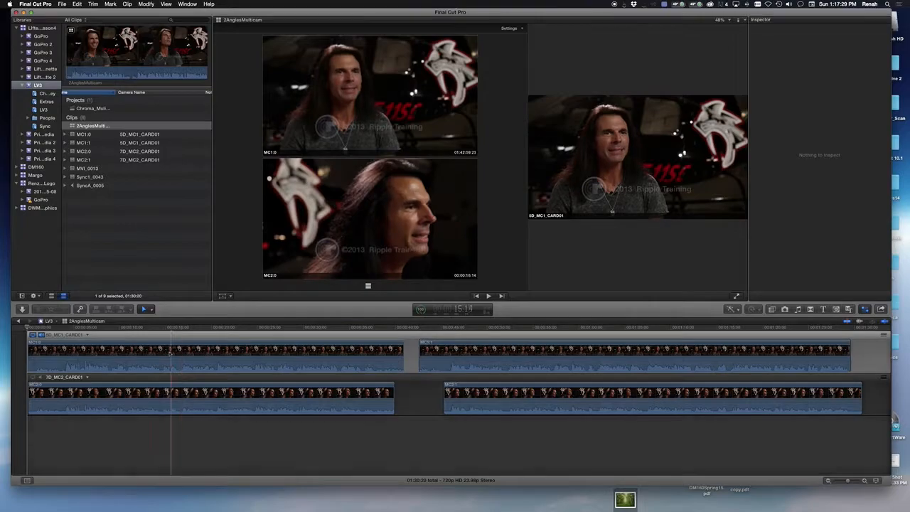
left_click(35, 377)
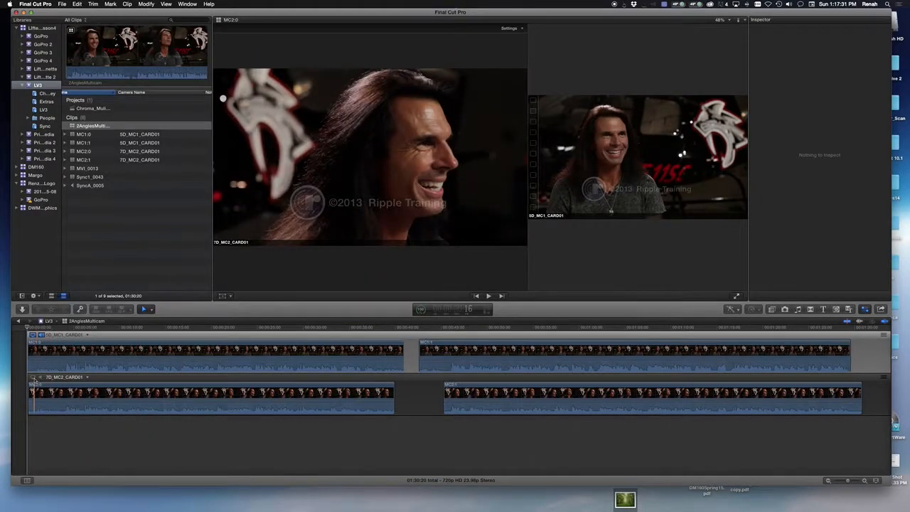
left_click(41, 379)
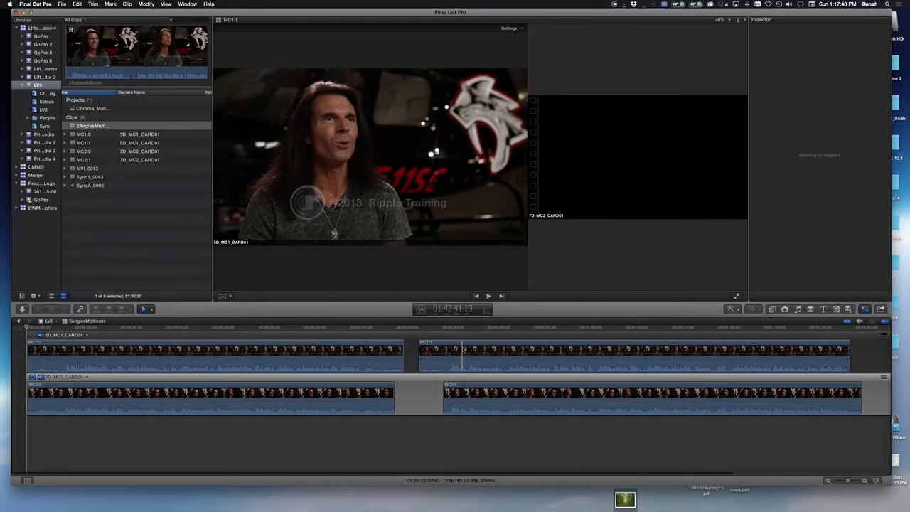
Play parts of MC1:0, MC2:0 and MC1:1 in the angle editor to check that the two angles are in sync.
key("space")
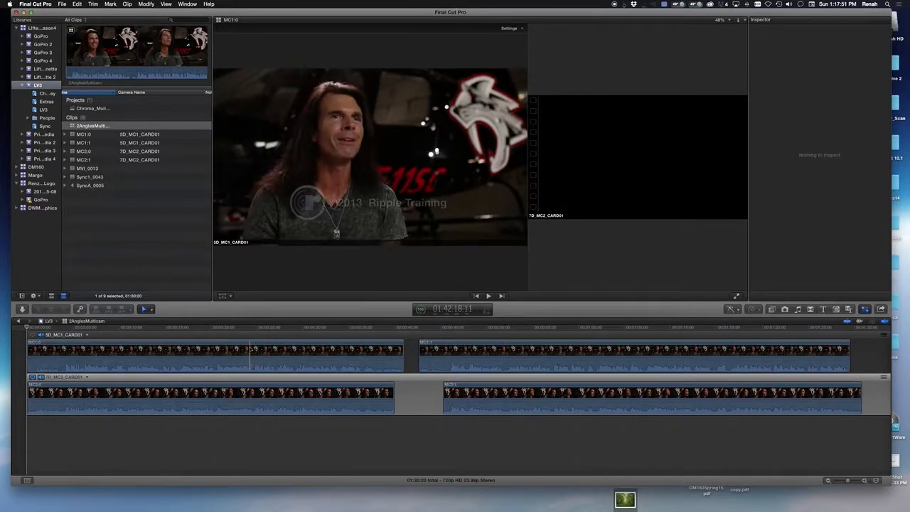
left_click(250, 353)
key("space")
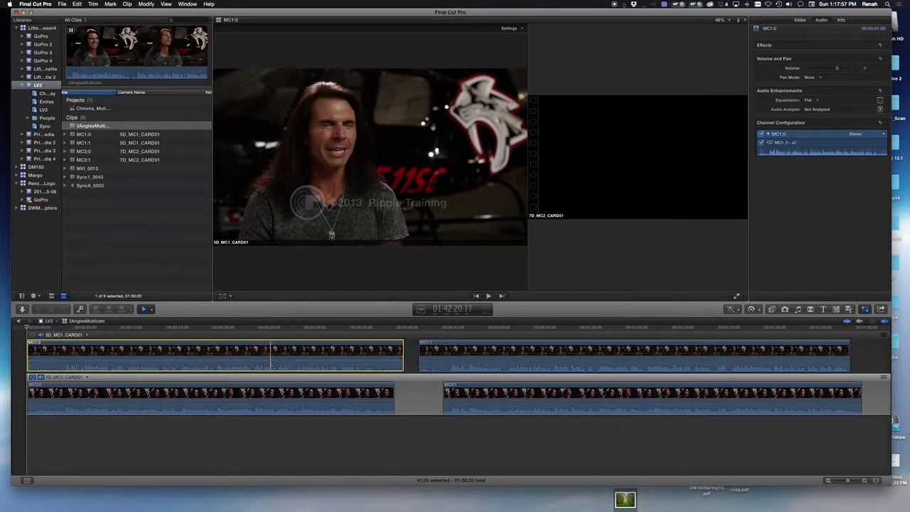
left_click(263, 412)
key("space")
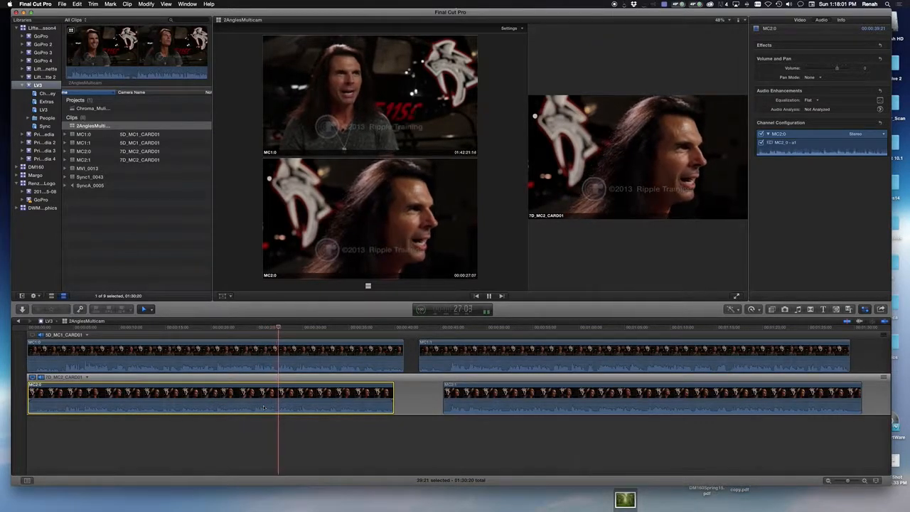
key("space")
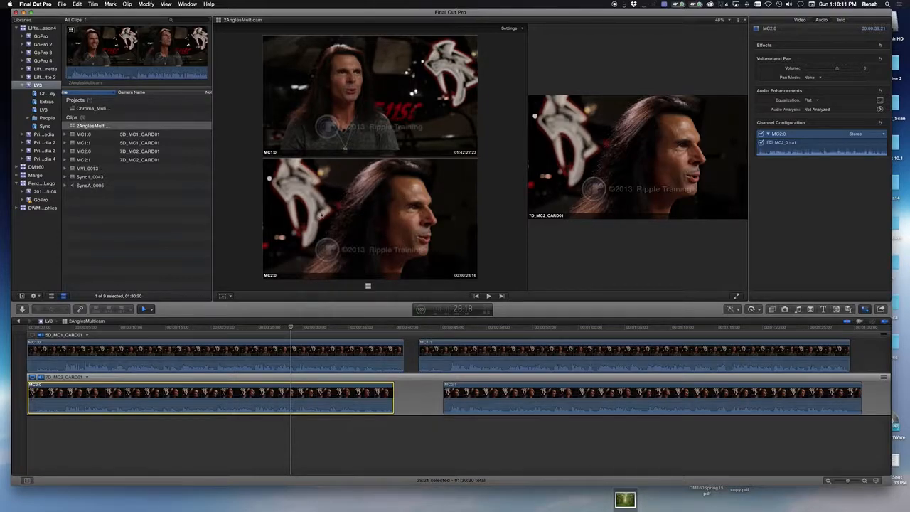
left_click(518, 357)
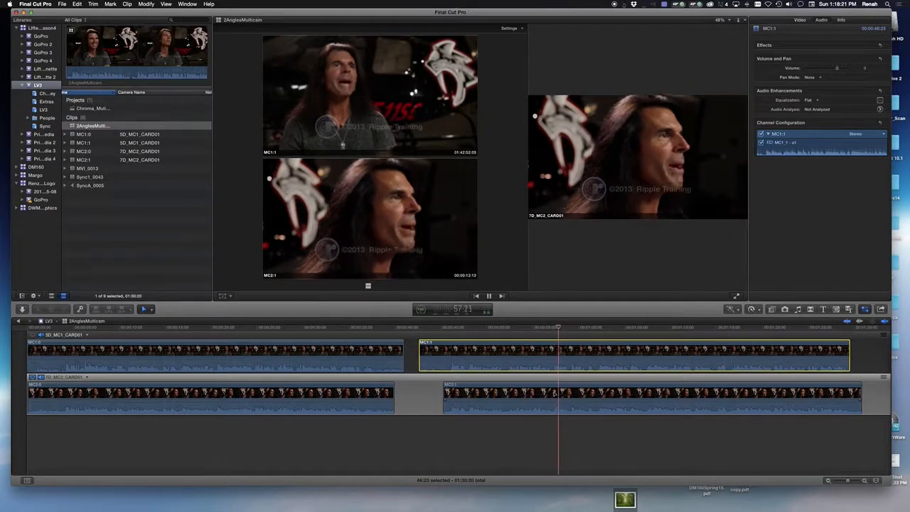
key("space")
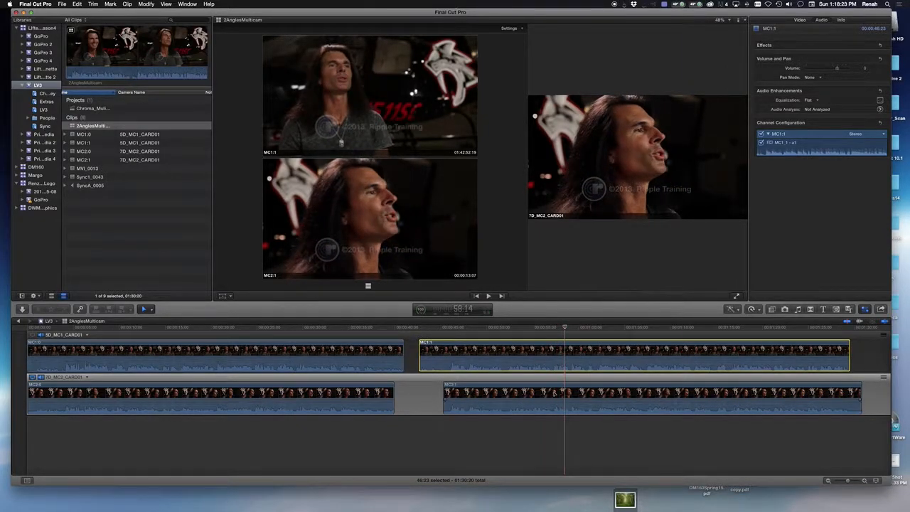
Open the Chroma_Mulitcam project and append the 2AnglesMulticam clip to its empty timeline.
double_click(104, 109)
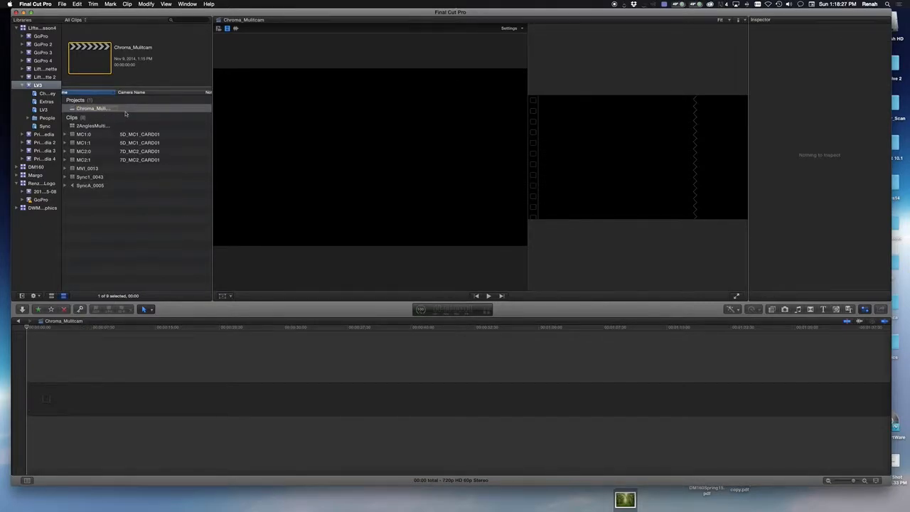
left_click(93, 127)
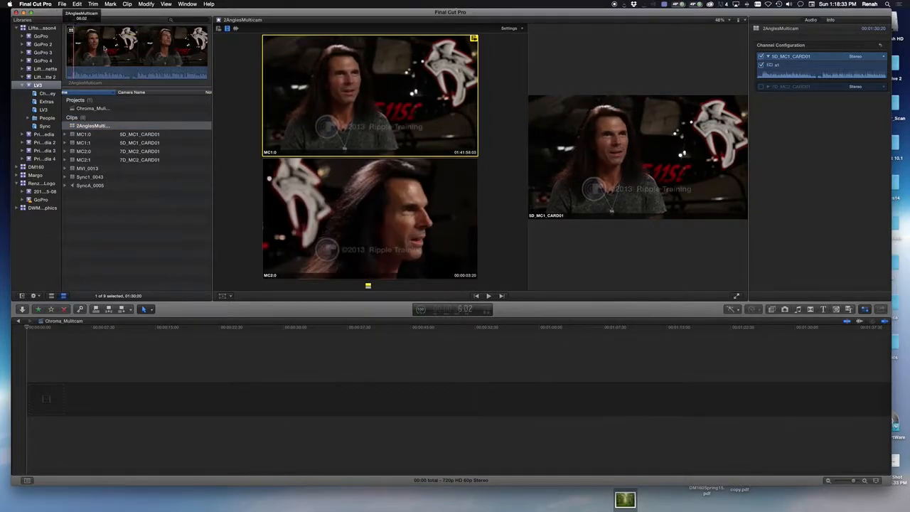
key("e")
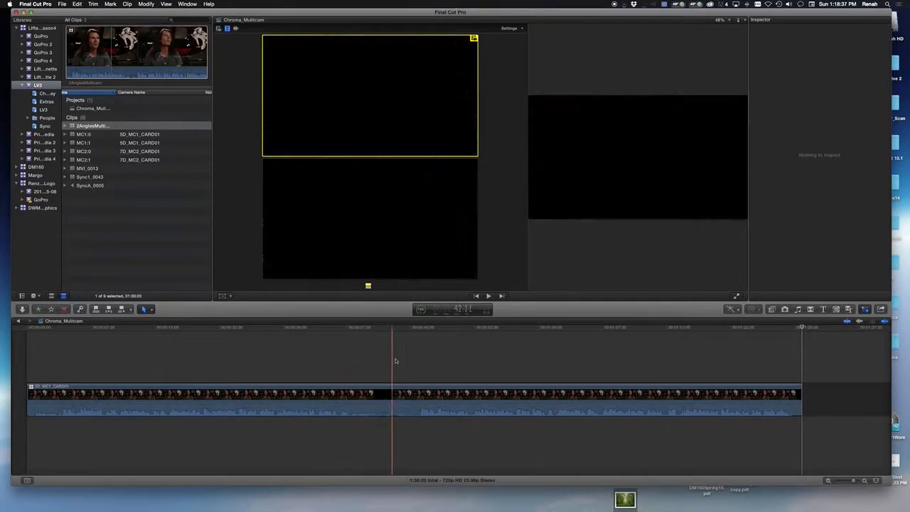
Hide the multicam angles beside the viewer and show them again.
left_click(520, 29)
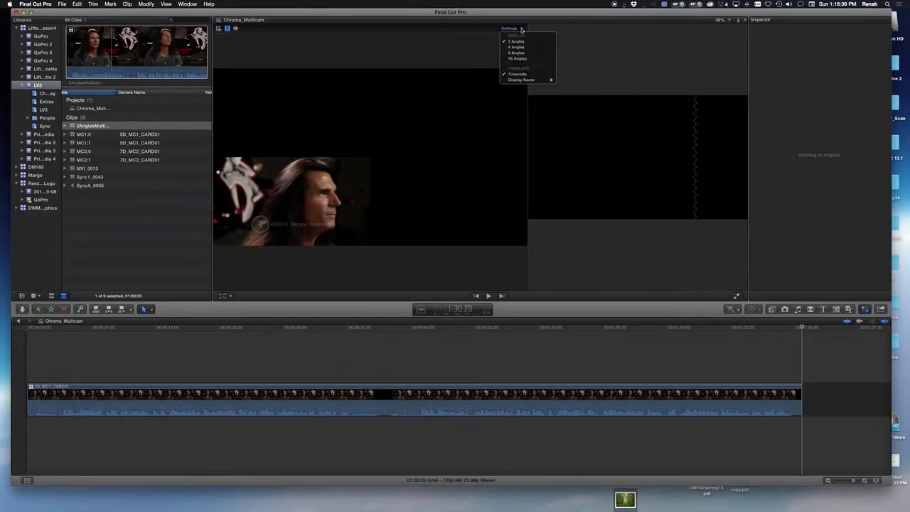
left_click(522, 29)
left_click(738, 20)
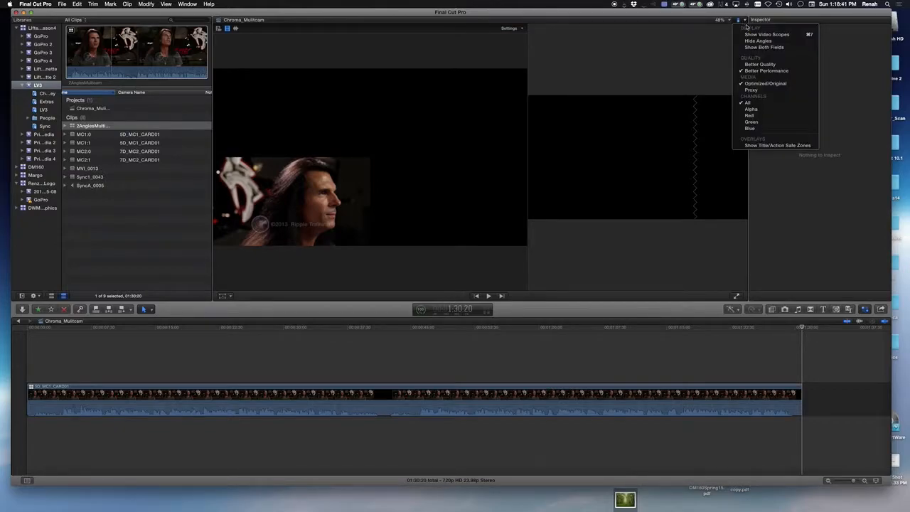
left_click(757, 40)
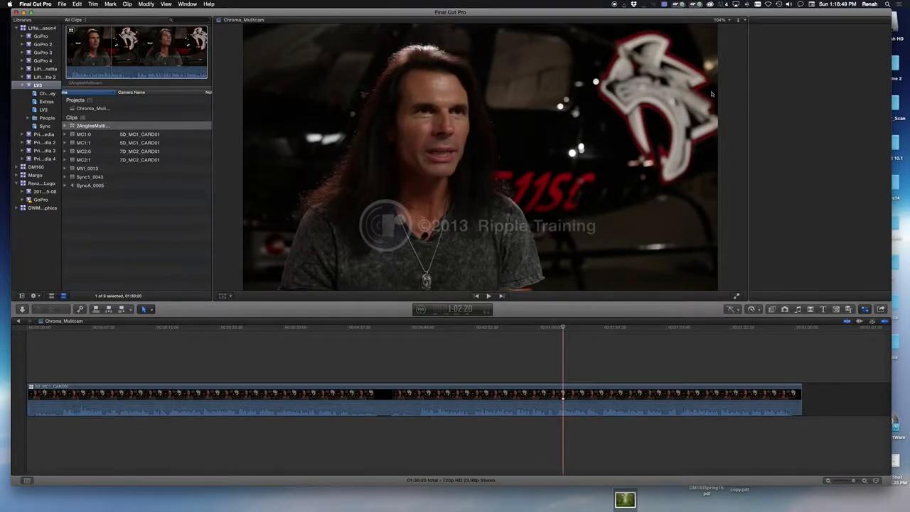
left_click(739, 20)
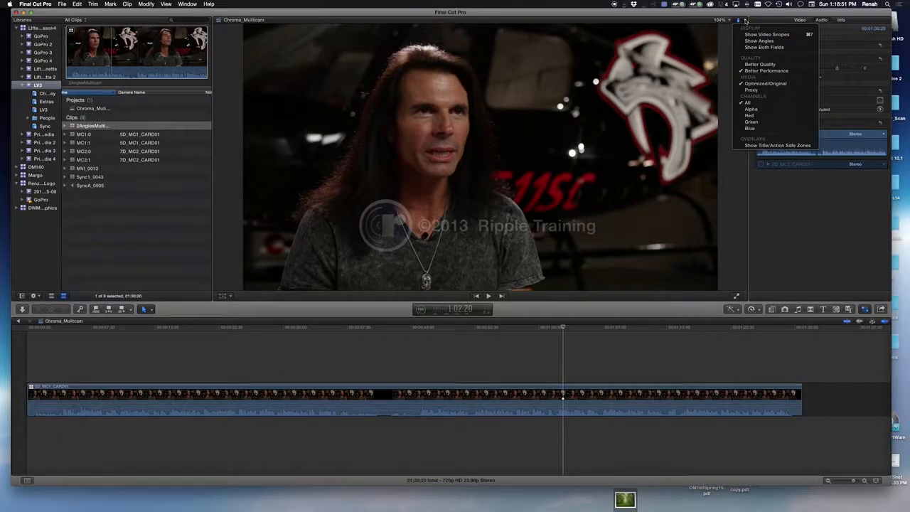
left_click(752, 41)
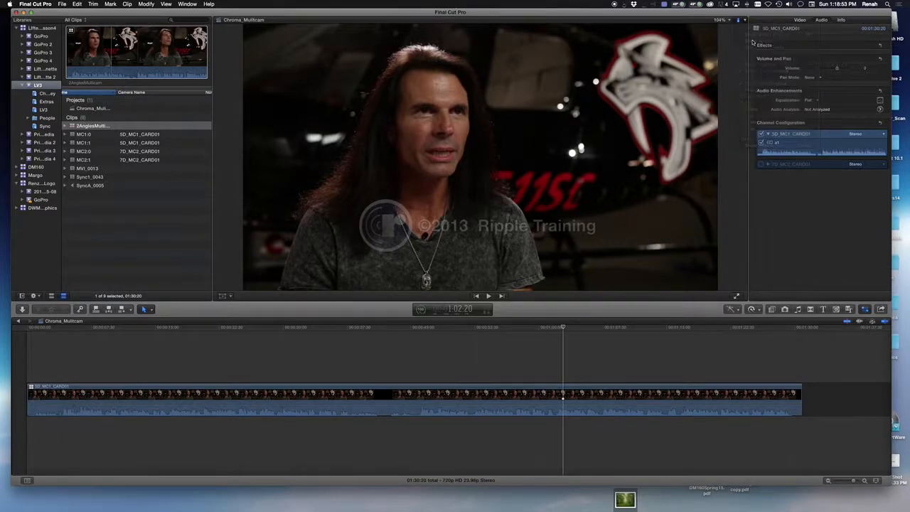
Switch the angle display to 4 angles, move the playhead to 54:04, and return the display to 2 angles.
left_click(523, 29)
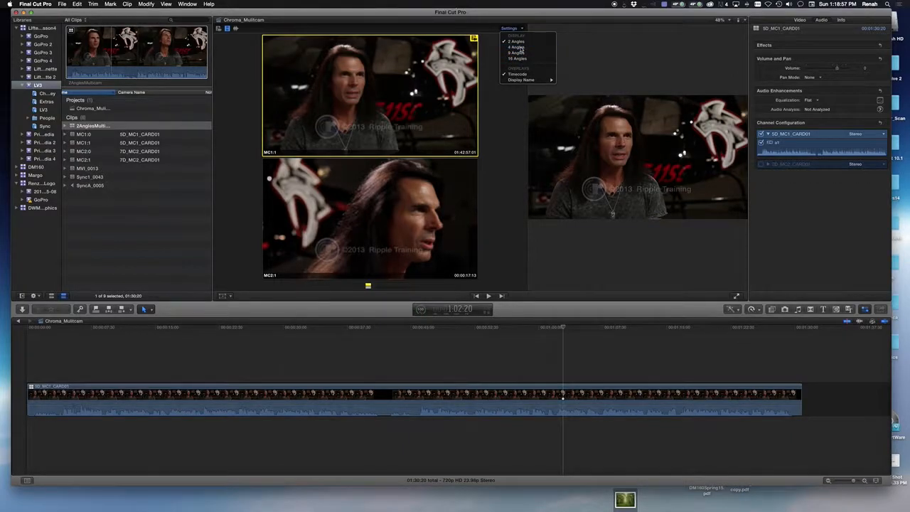
left_click(517, 47)
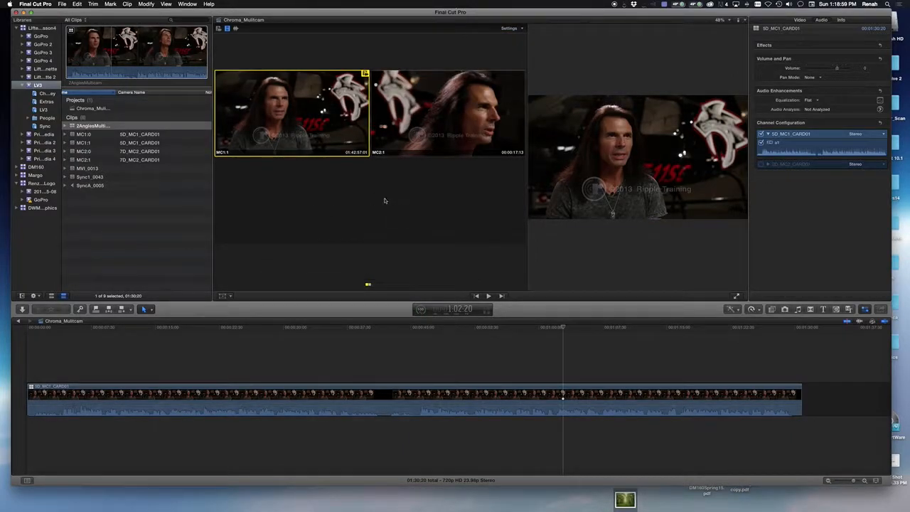
left_click_drag(562, 329, 489, 334)
left_click(523, 29)
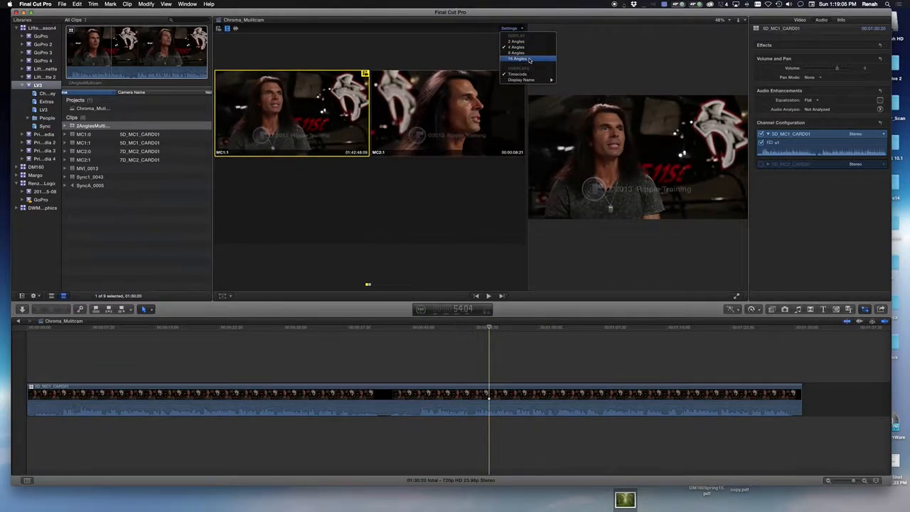
left_click(528, 42)
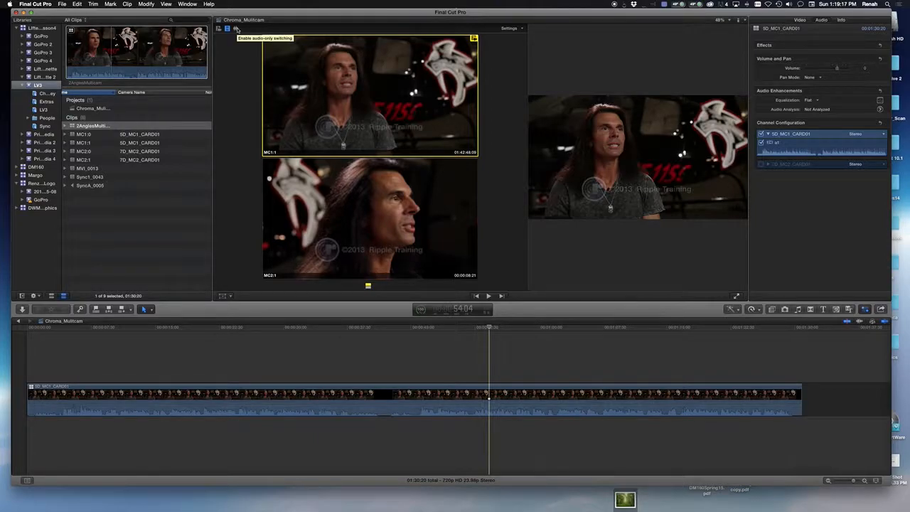
Play the multicam clip from its start and cut live to MC2:0, back to MC1:0, and to MC2:0 again.
left_click(255, 330)
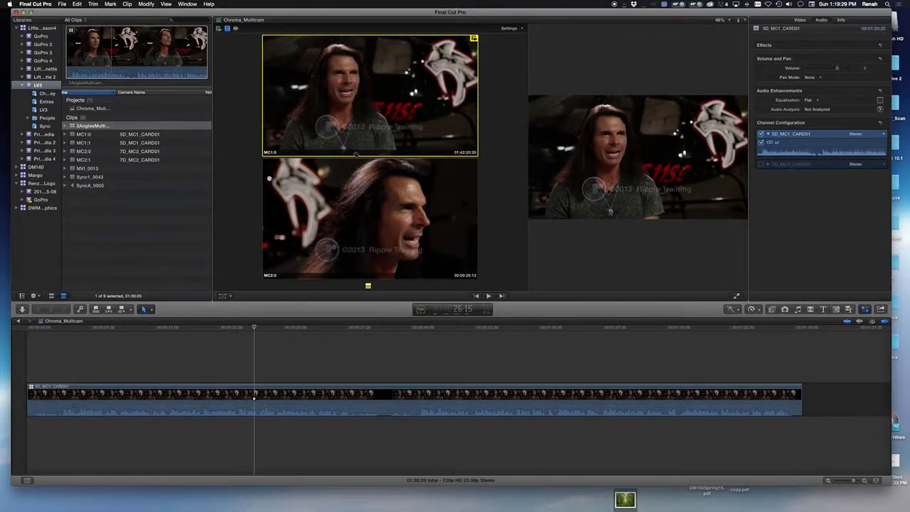
left_click_drag(255, 328, 29, 329)
key("space")
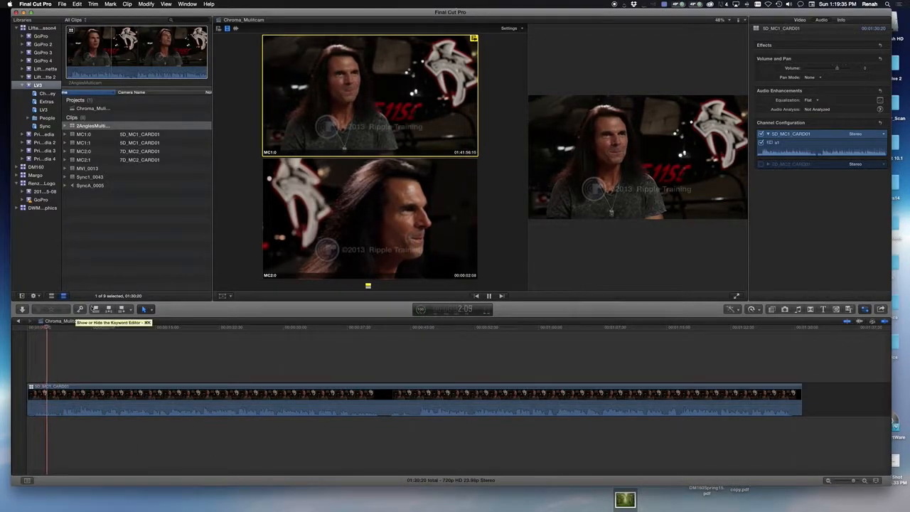
left_click(789, 4)
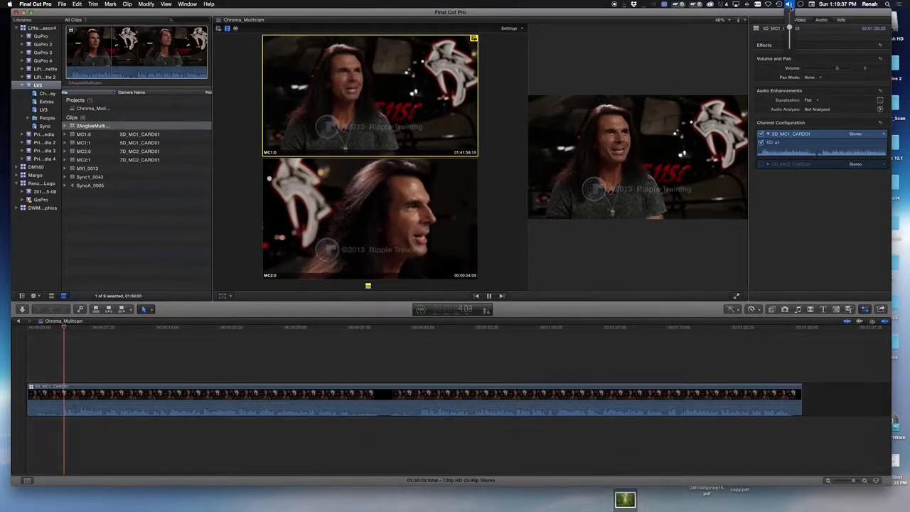
left_click(392, 217)
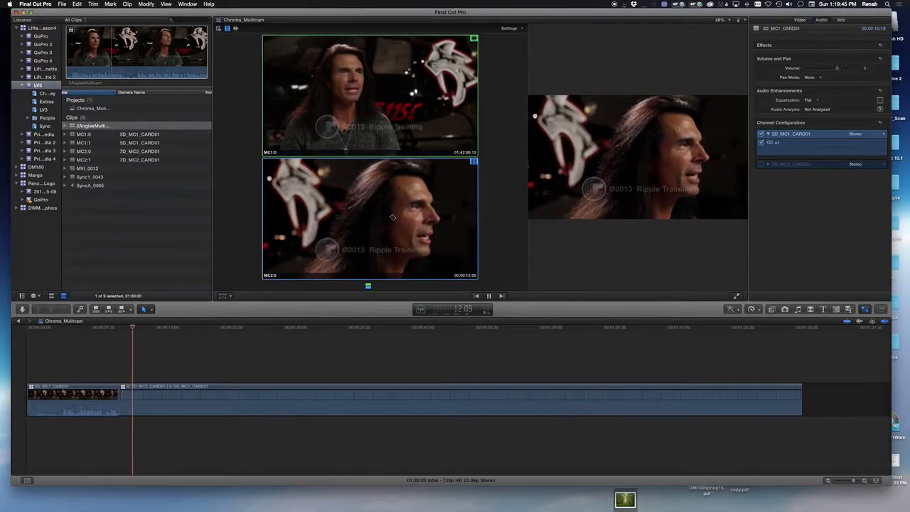
left_click(389, 110)
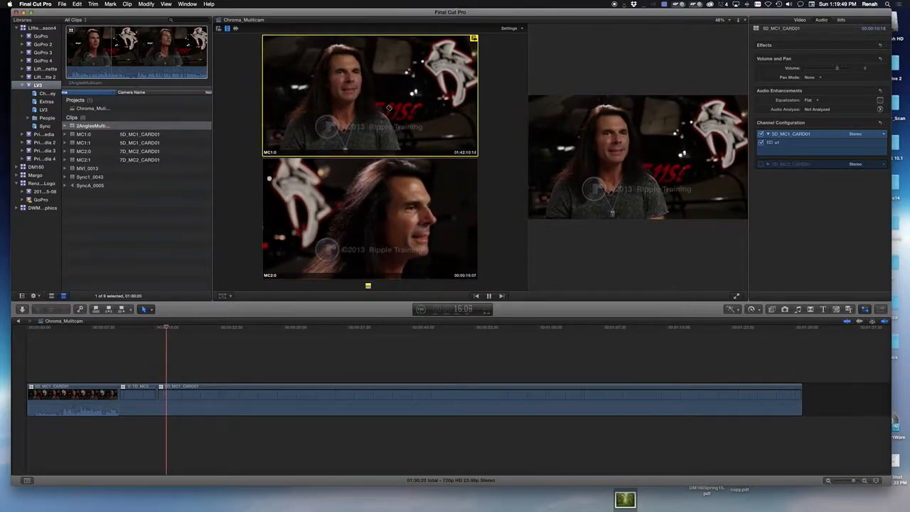
left_click(390, 197)
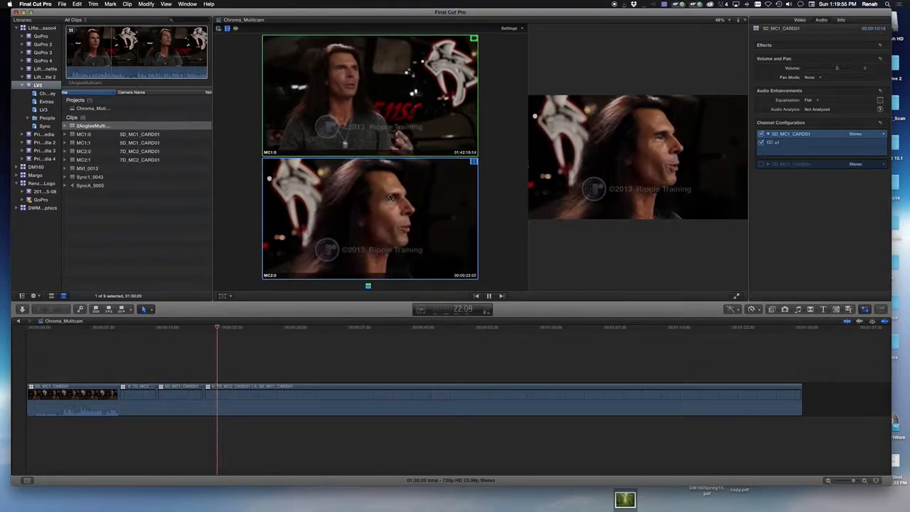
key("space")
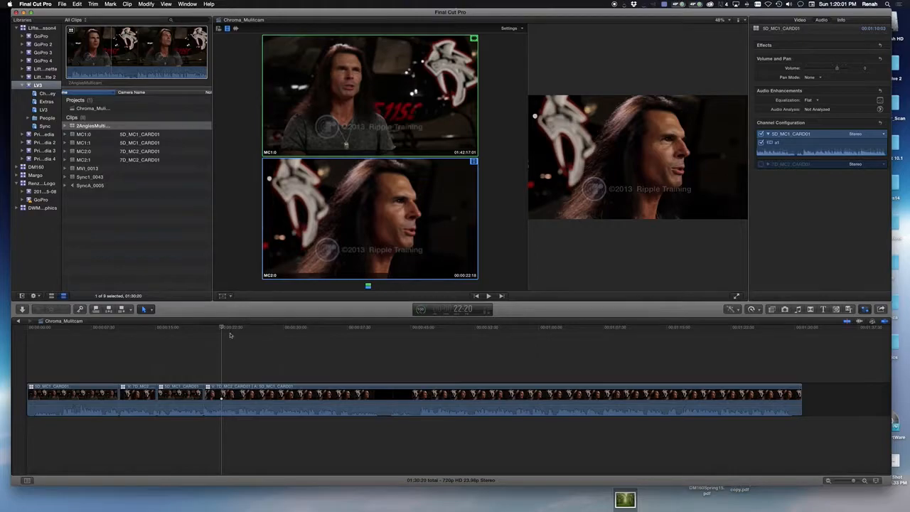
Widen the viewer beside the angles and play the timeline from 8:01 to review the three angle cuts.
left_click_drag(212, 329, 96, 335)
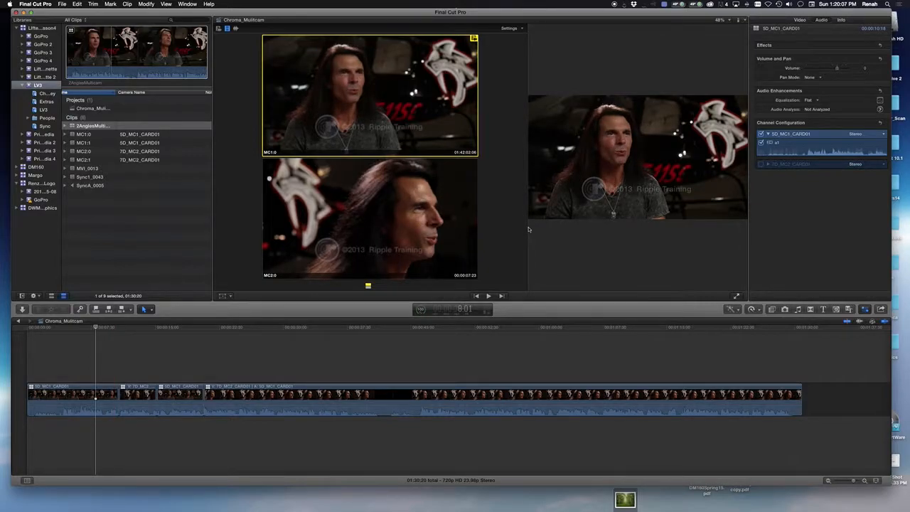
left_click_drag(528, 226, 492, 228)
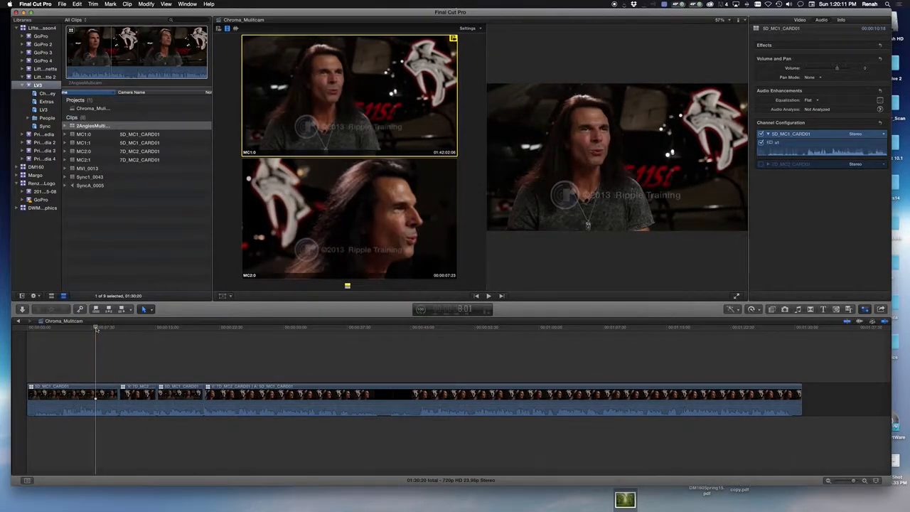
key("space")
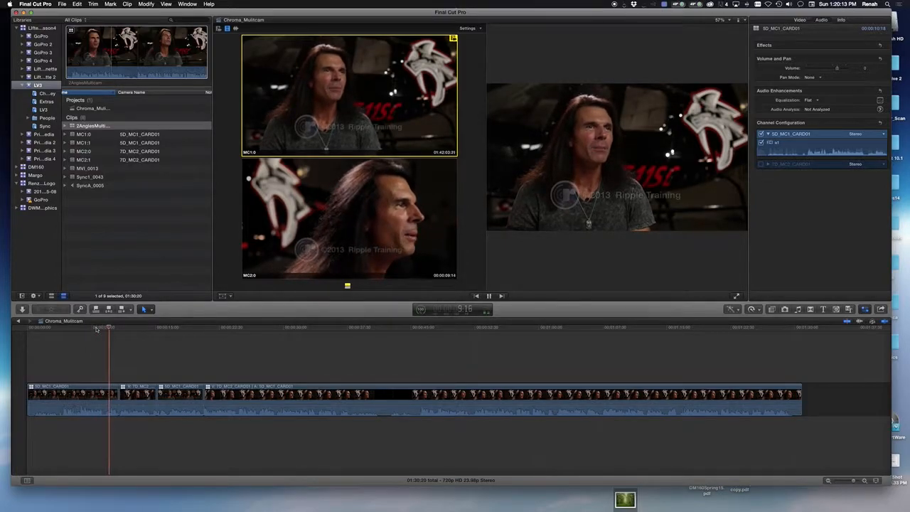
key("2")
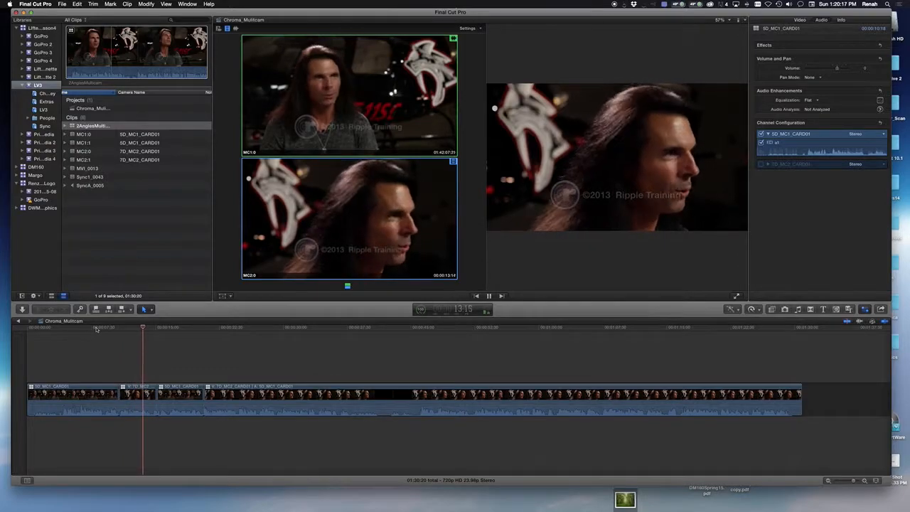
key("1")
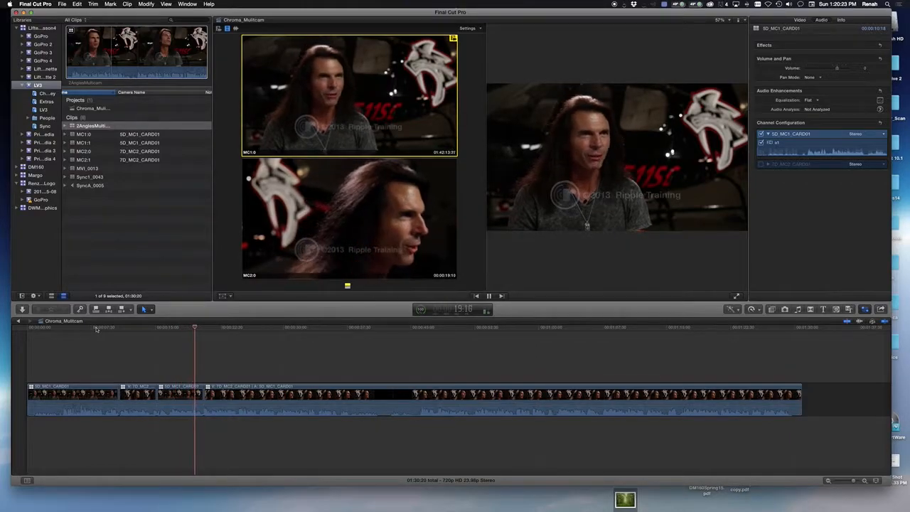
key("alt+2")
key("space")
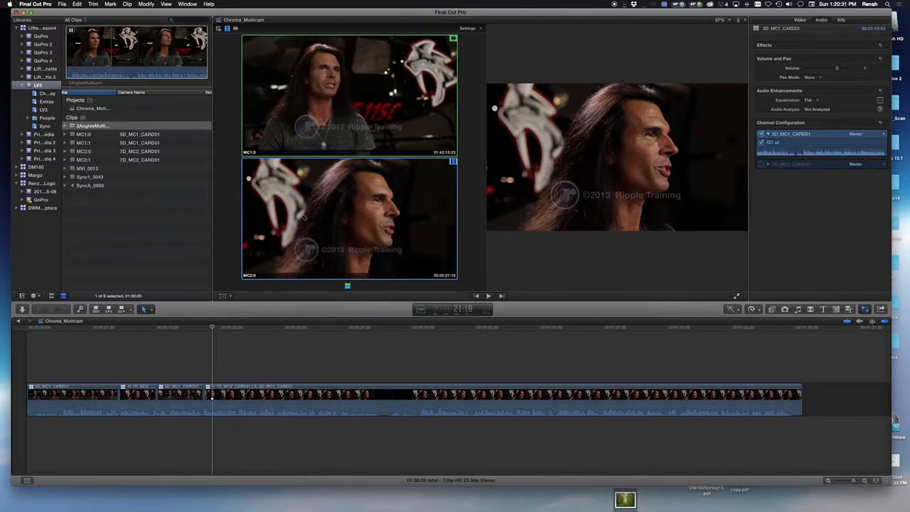
Roll the edit between the third and fourth clips about two seconds later, and roll the edit before the third clip up to it.
left_click_drag(212, 327, 193, 328)
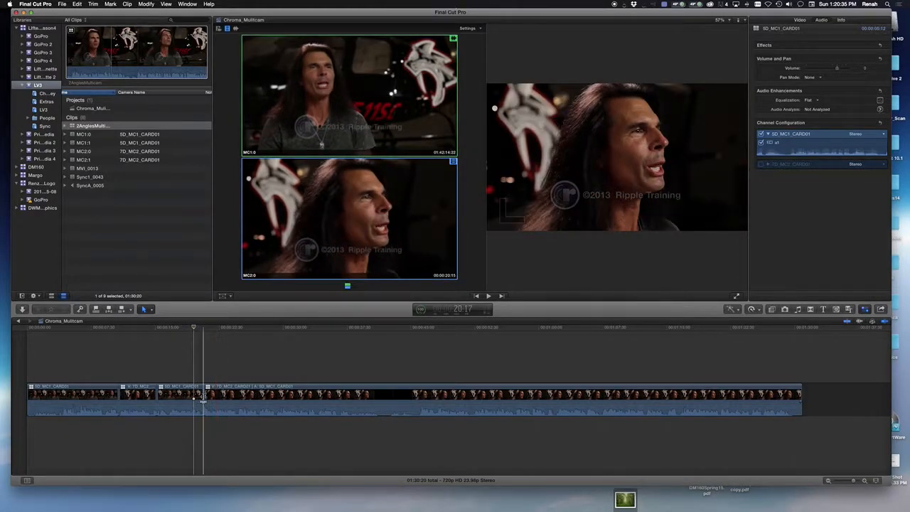
mouse_move(204, 398)
left_mouse_down()
mouse_move(235, 400)
mouse_move(219, 401)
left_mouse_up()
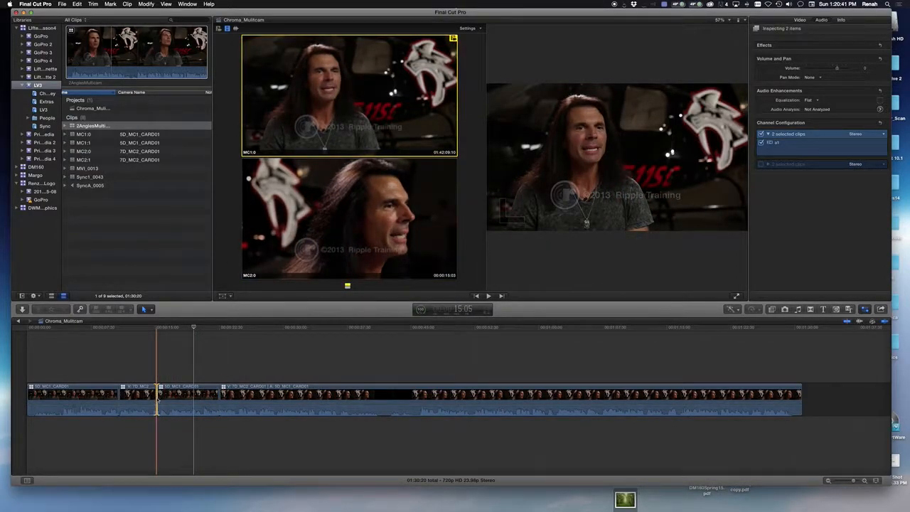
left_click(158, 402)
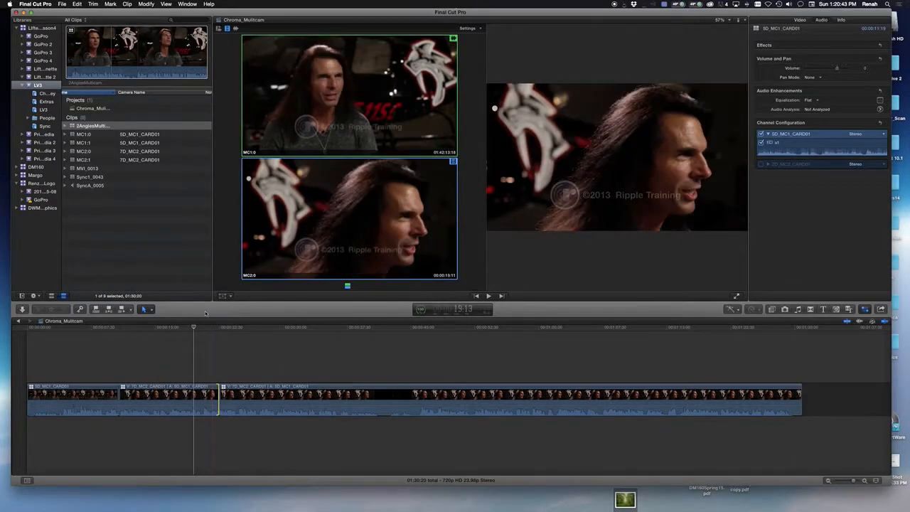
Cut the second clip to MC1:0 at 16:19 and switch the new segment back to MC2:0.
left_click(170, 328)
left_click(321, 391)
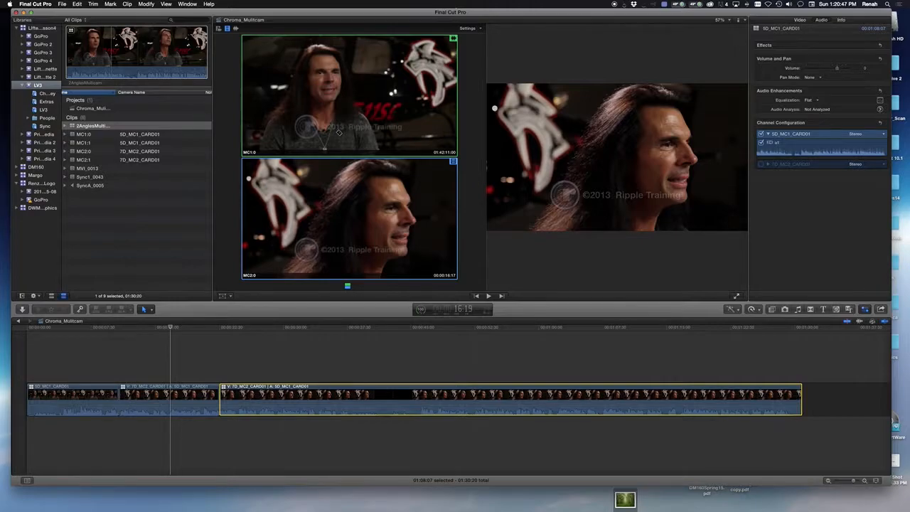
left_click(338, 132)
left_click(338, 188)
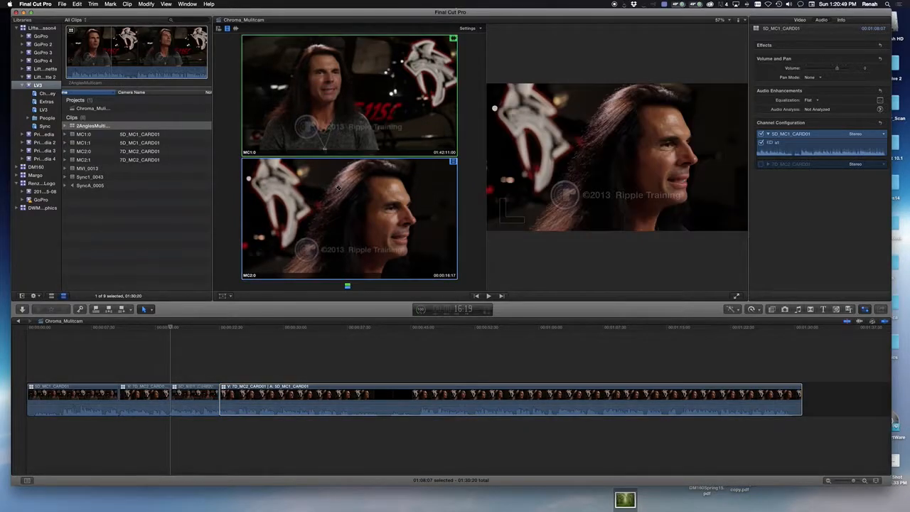
Split the last clip in the timeline at 36:06.
left_click(170, 328)
left_click_drag(261, 336, 337, 328)
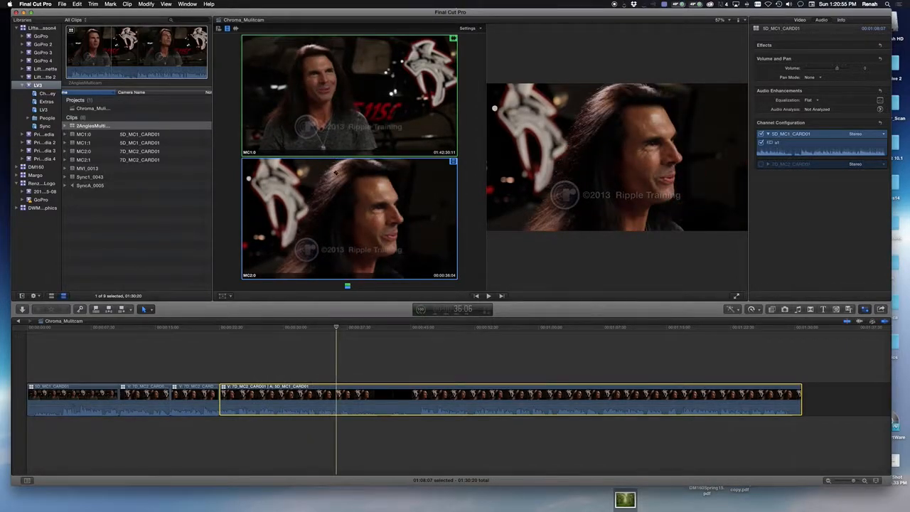
key("super+b")
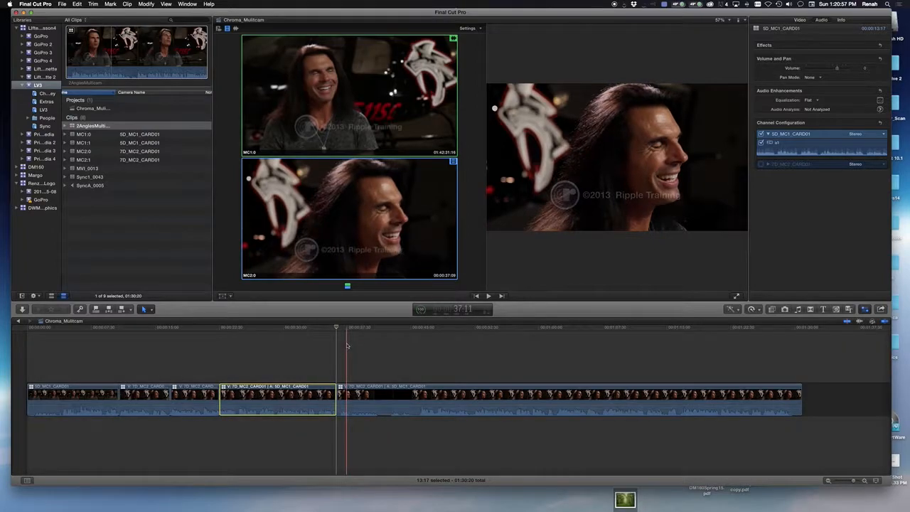
Locate the black gap between the takes and split the last clip ahead of it at 38:17 with the Blade tool.
left_click_drag(337, 328, 379, 334)
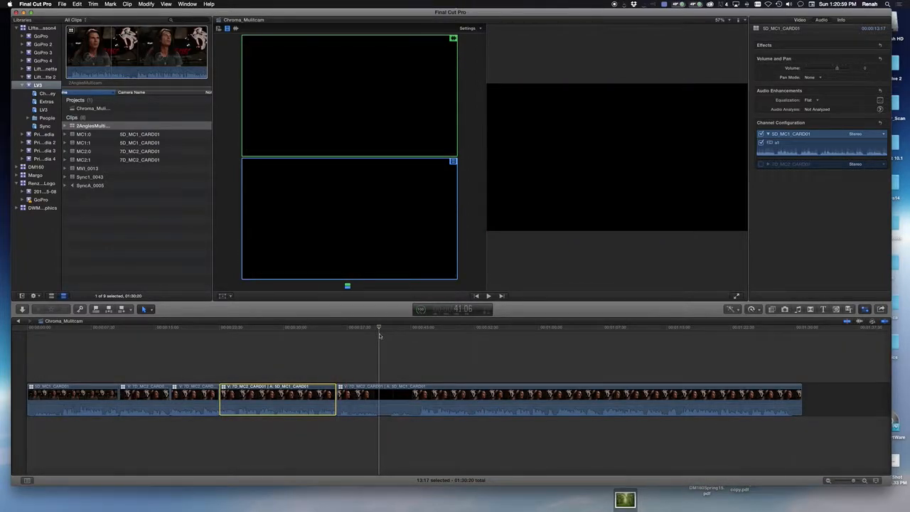
left_click(146, 309)
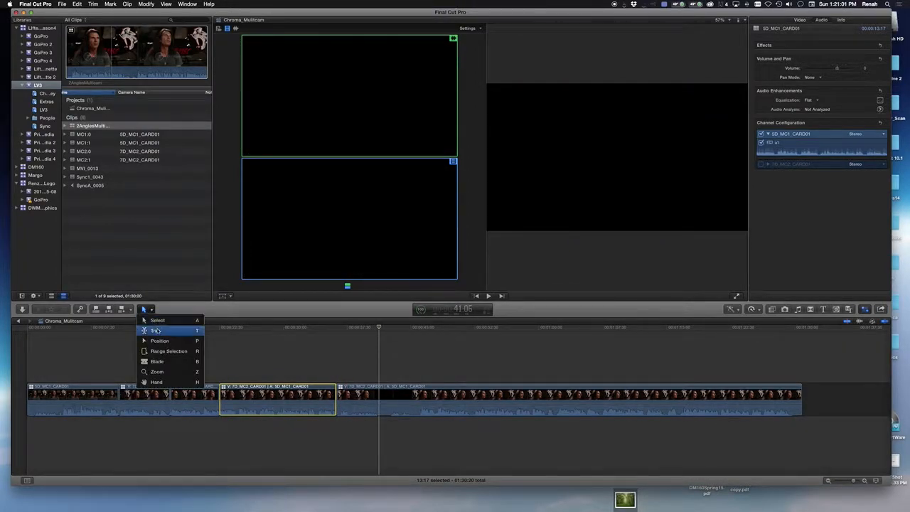
left_click(157, 362)
left_click(370, 328)
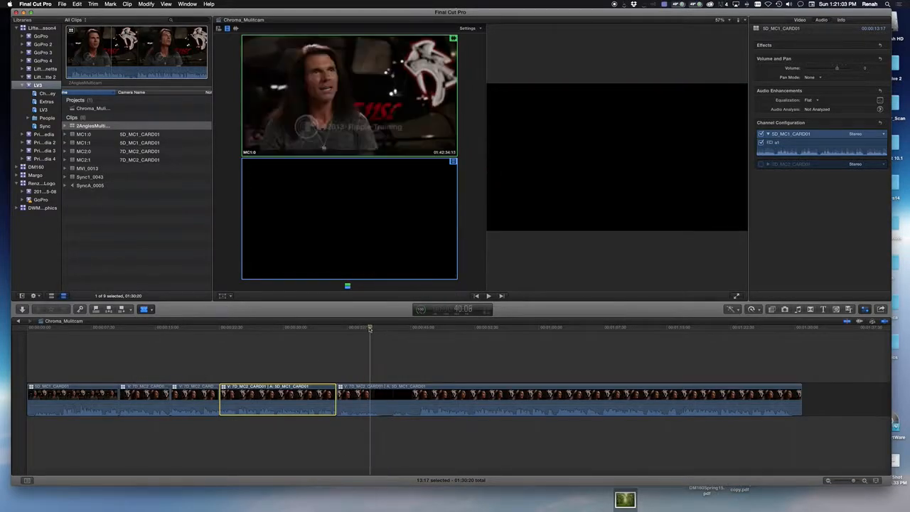
key("space")
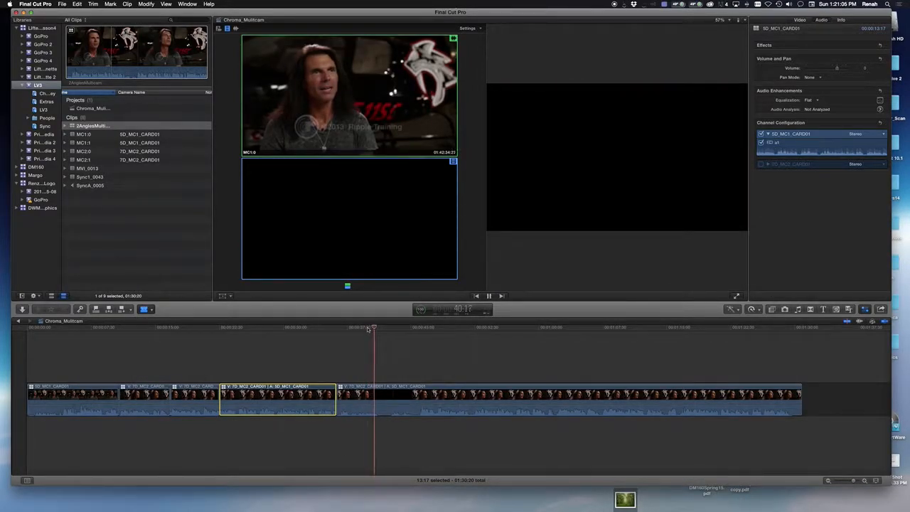
key("space")
left_click(357, 328)
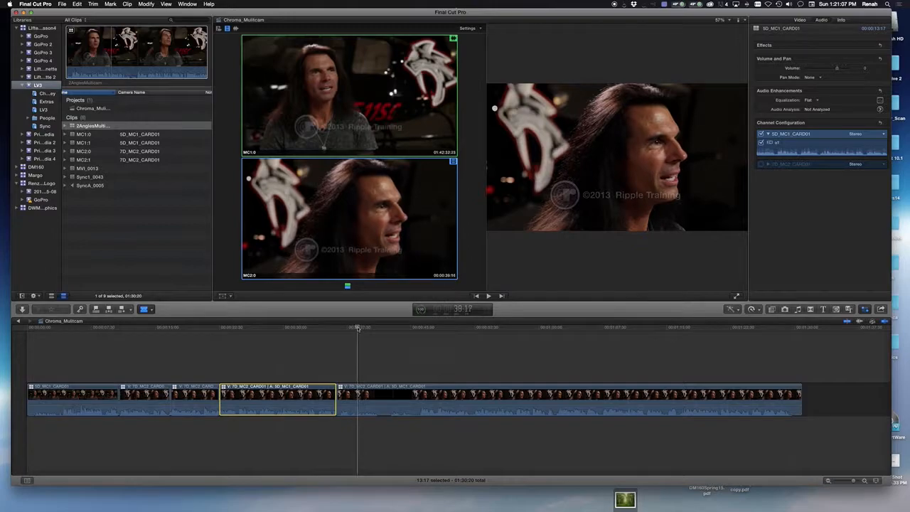
left_click(361, 397)
Split the last clip at 45:19, just after the black gap, and delete the segment from 38:17 to 45:19.
left_click(364, 329)
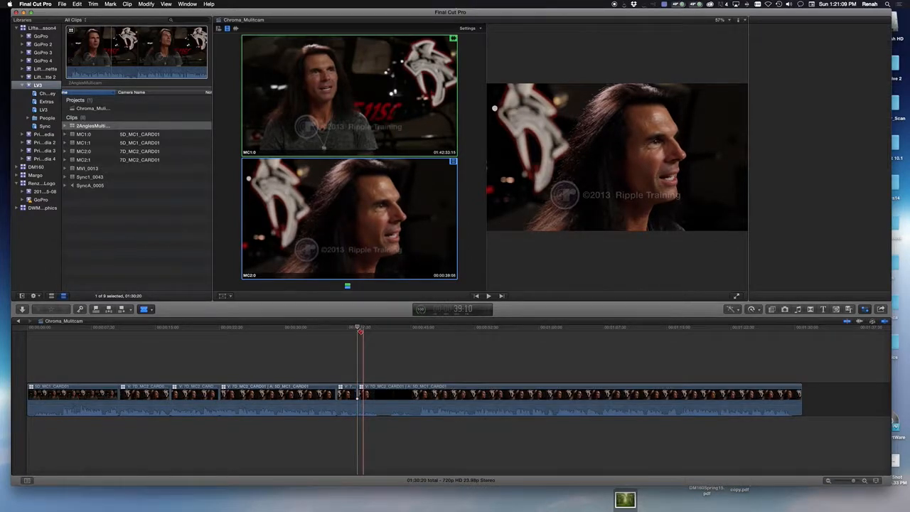
left_click(420, 329)
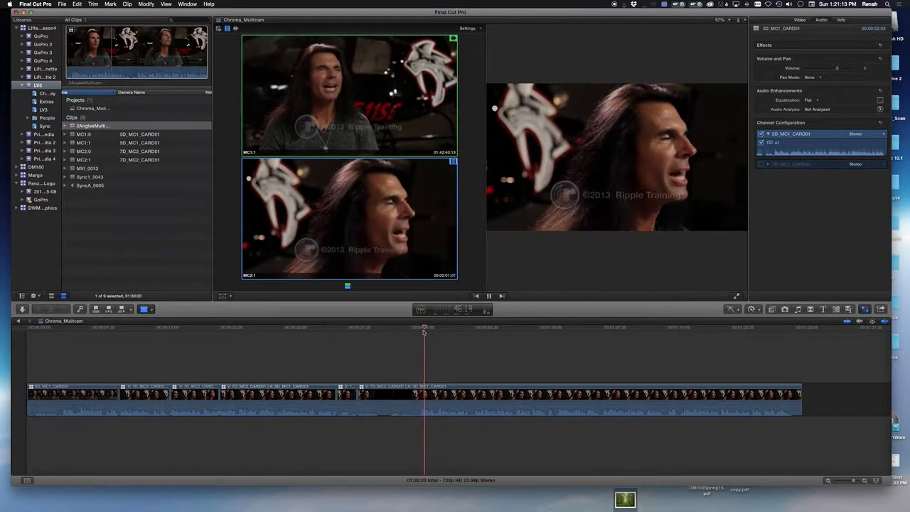
left_click(411, 329)
key("space")
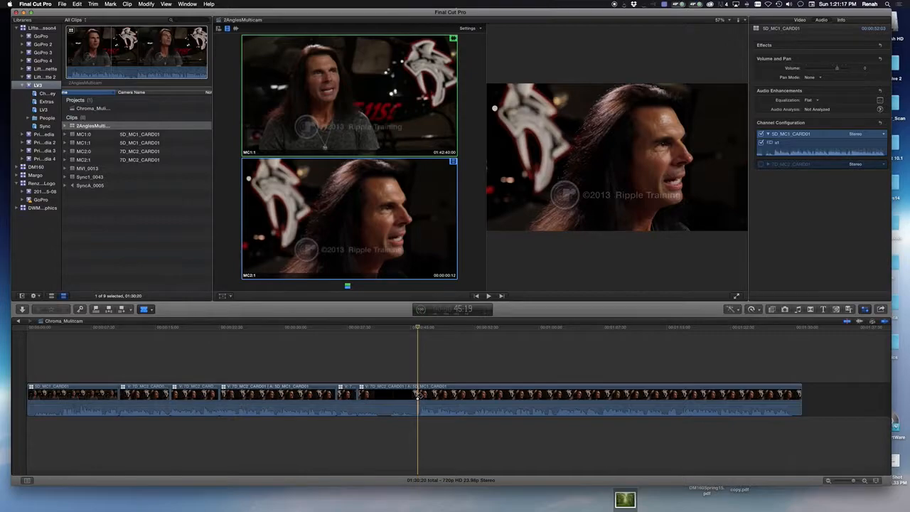
left_click(400, 412)
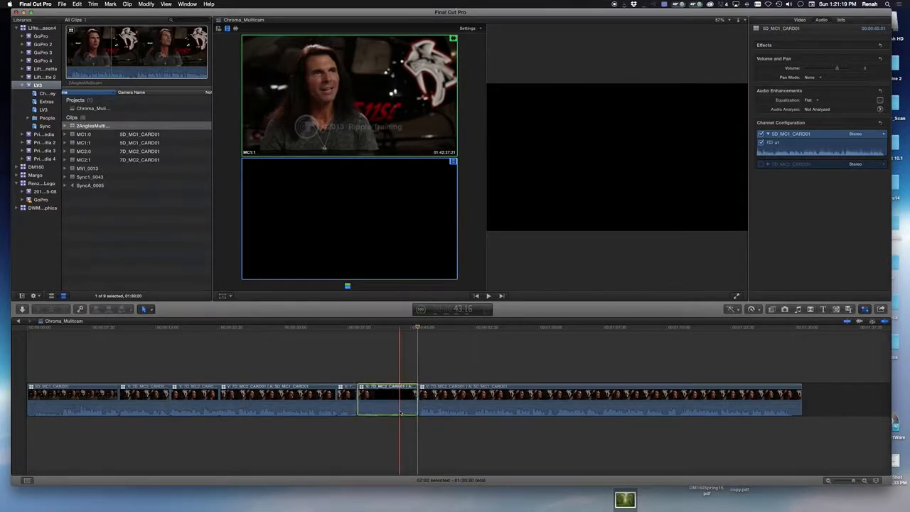
key("Delete")
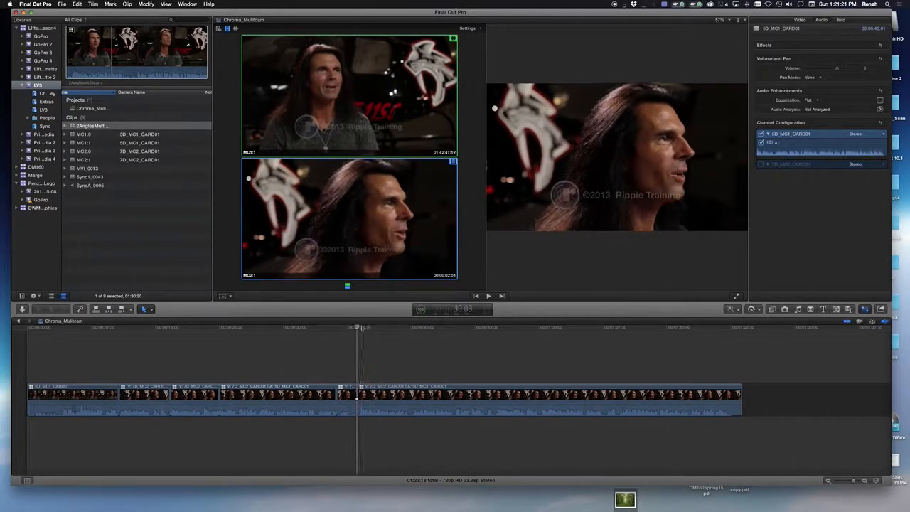
Ripple-trim the end of the short fifth clip to a length of 2:00 and play across the join to check it.
left_click_drag(358, 328, 336, 329)
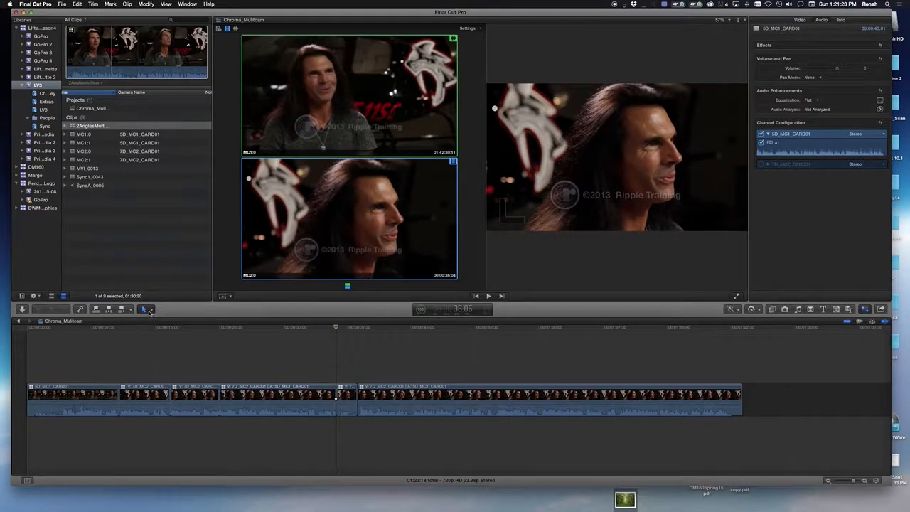
left_click(304, 328)
key("space")
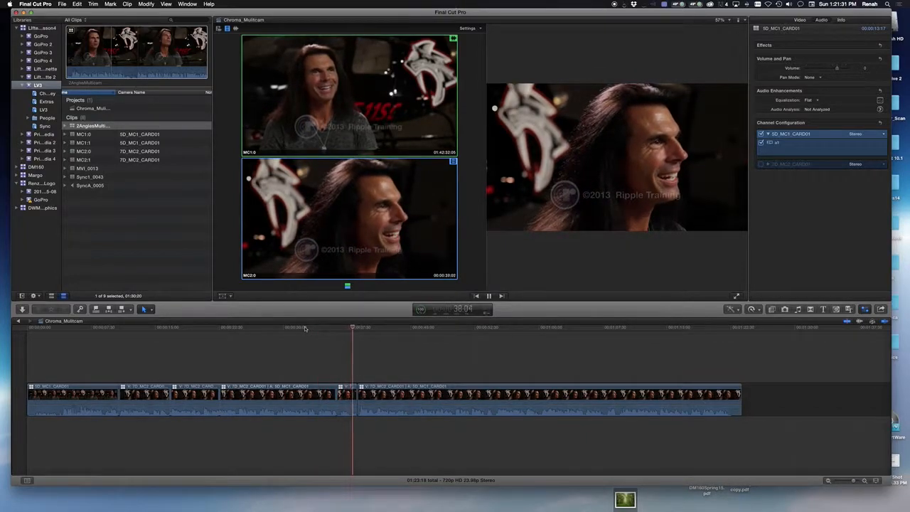
key("space")
left_click_drag(354, 403, 351, 402)
key("super+shift+7")
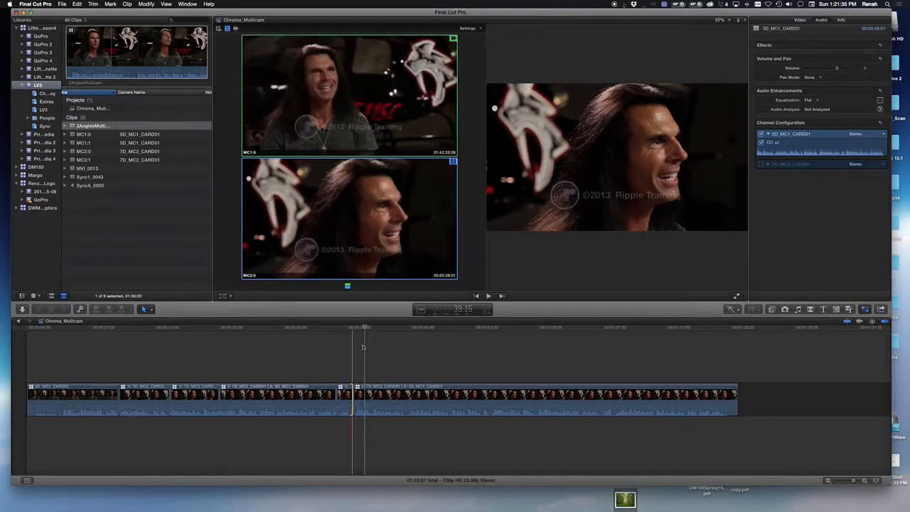
left_click(342, 329)
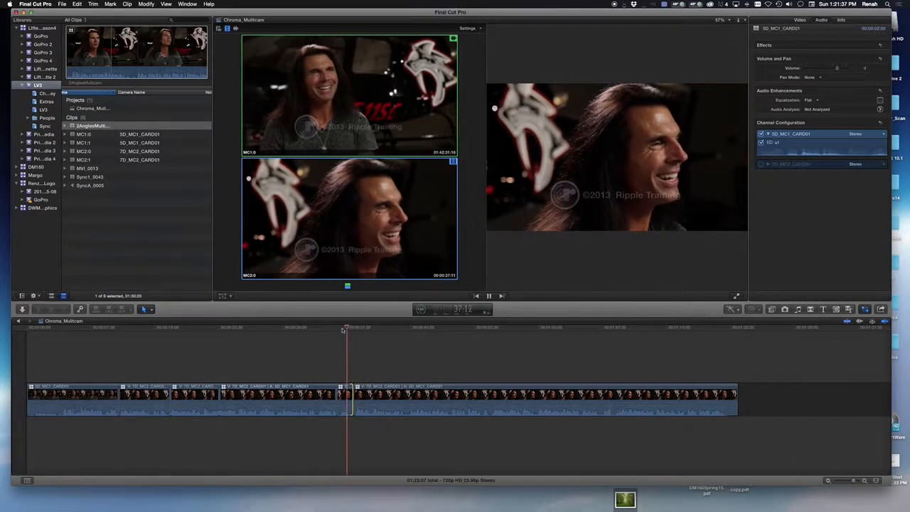
key("space")
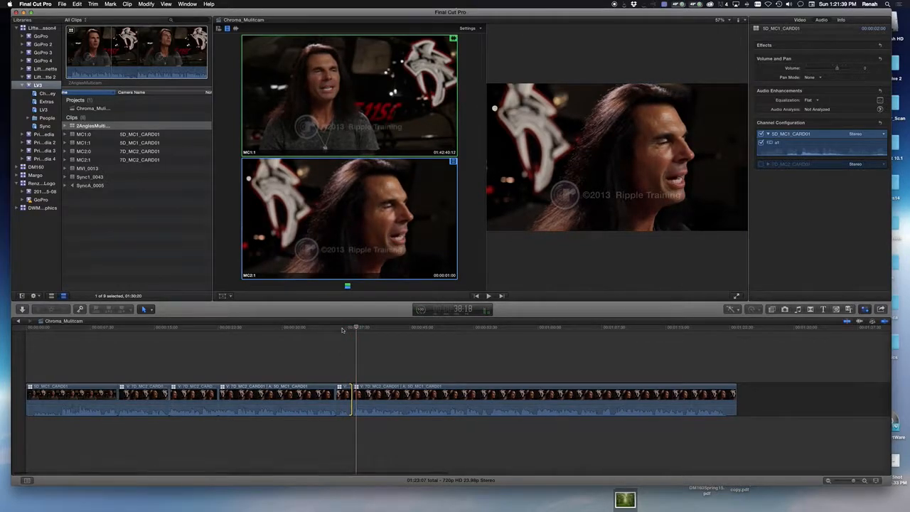
Ripple-trim the end of the short fifth clip to a length of 1:16 and play across the join.
key("super+equal")
key("super+equal")
key("super+equal")
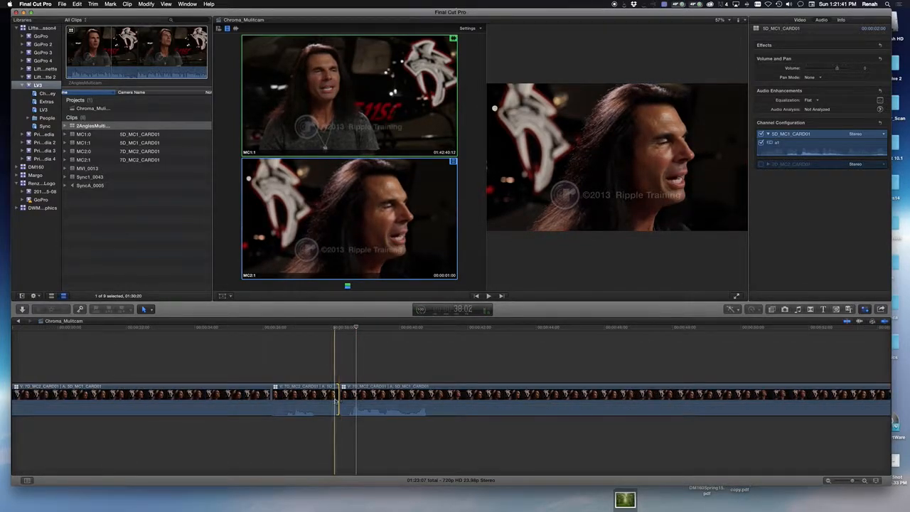
left_click_drag(338, 398, 328, 397)
left_click(340, 329)
key("space")
key("space")
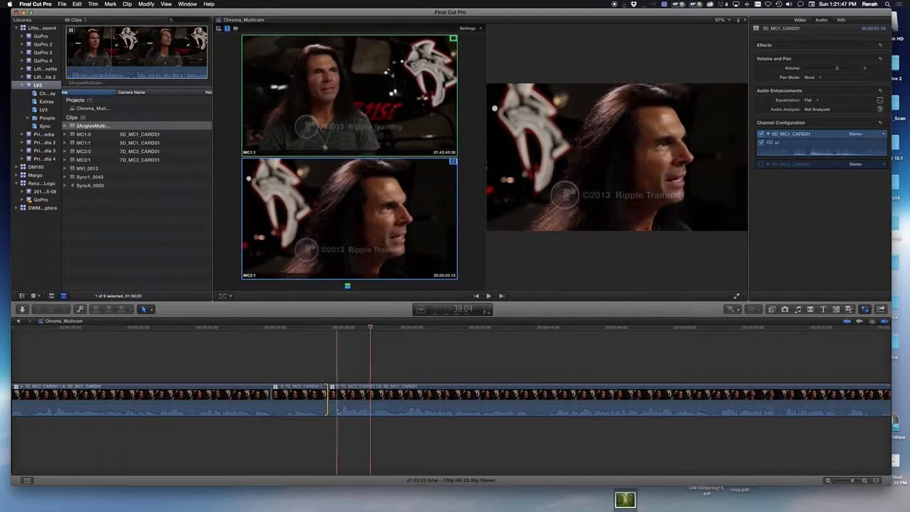
Ripple-trim the start of the last clip to a length of 44:19, play across the join and park the playhead on it at 37:22.
left_click_drag(329, 406, 337, 395)
left_click(293, 330)
key("space")
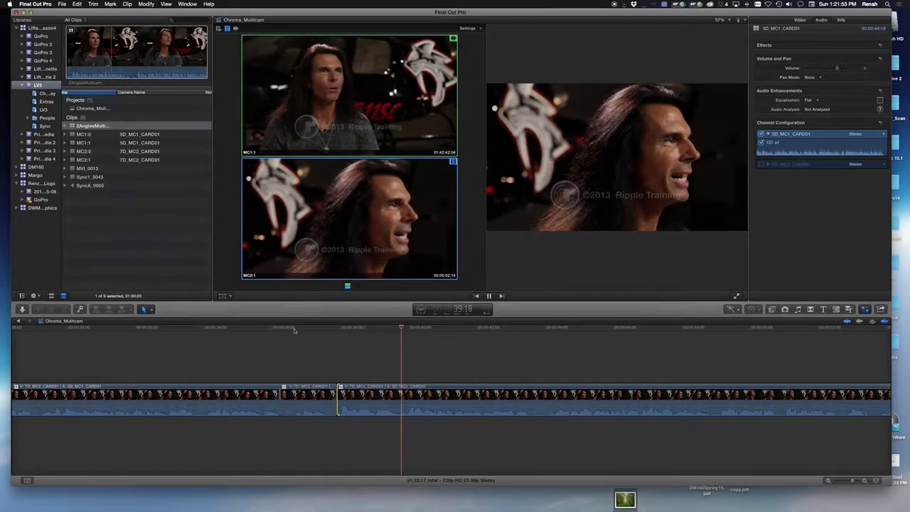
key("space")
left_click_drag(438, 329, 334, 341)
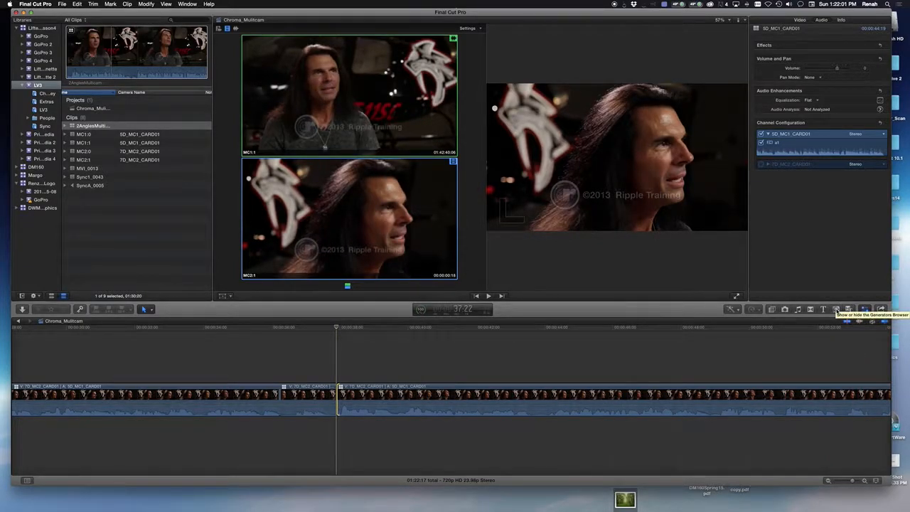
Add a Clock transition at the join between the fifth and last clips and play and scrub through it.
left_click(836, 310)
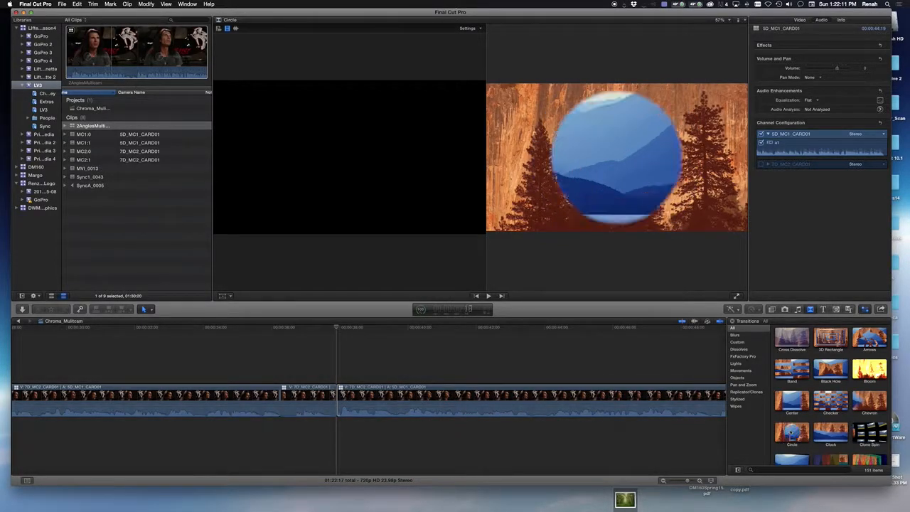
scroll(792, 432, "down", 2)
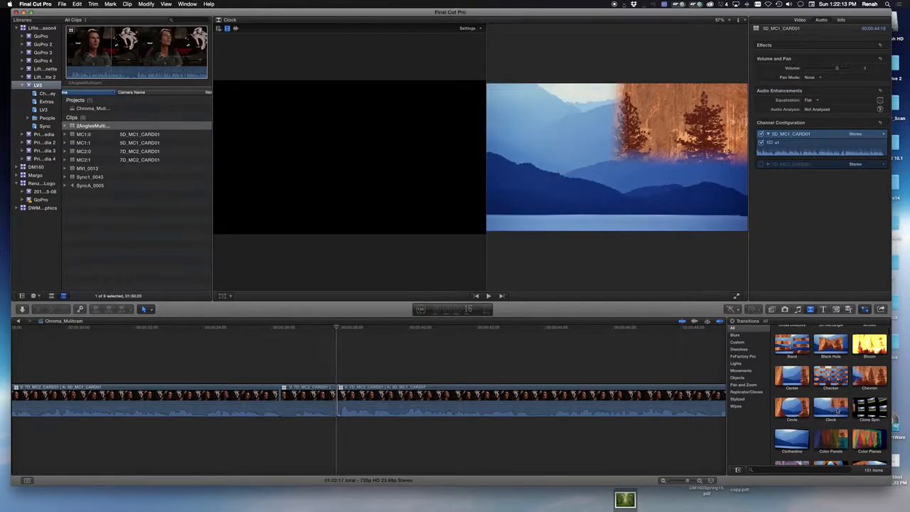
left_click_drag(837, 410, 337, 398)
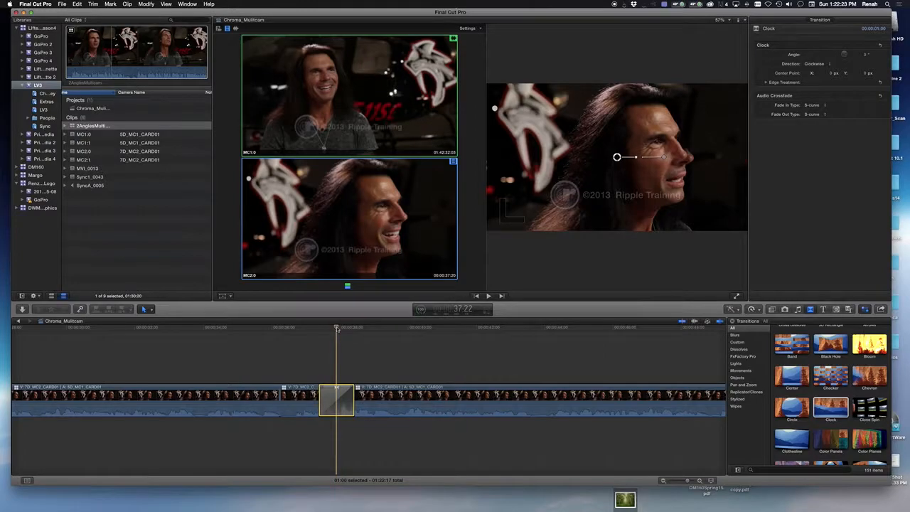
left_click_drag(337, 329, 271, 332)
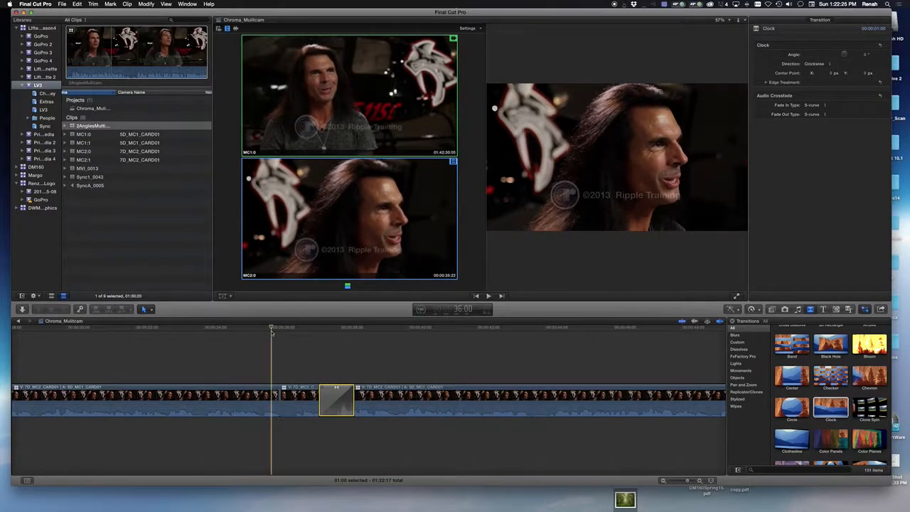
key("space")
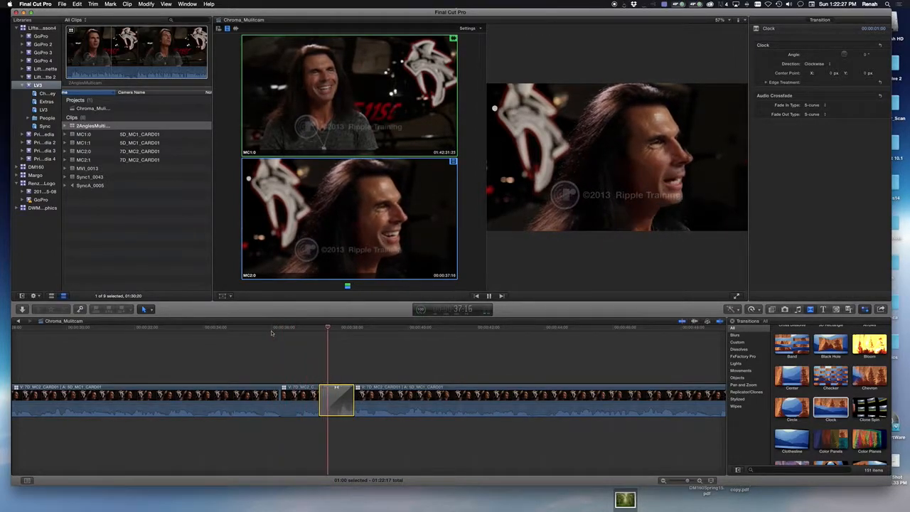
key("space")
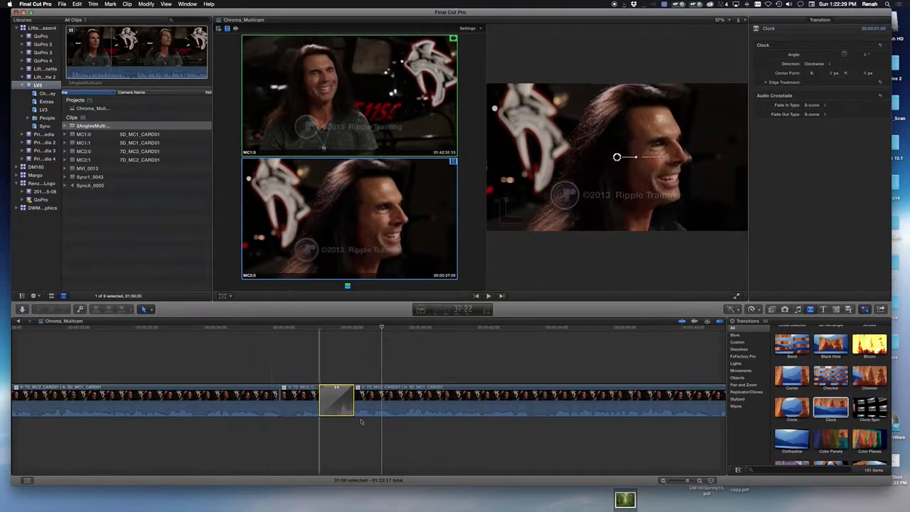
left_click(322, 330)
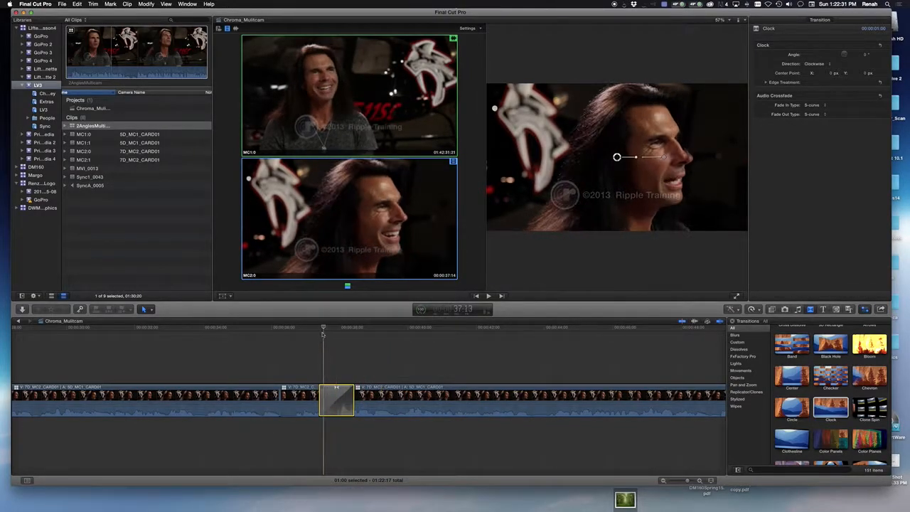
left_click(332, 334)
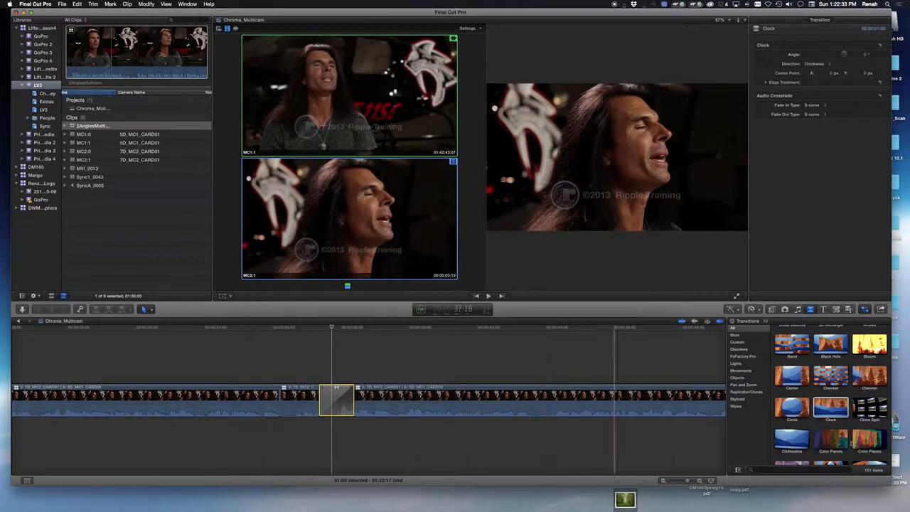
Delete the Clock transition from the join between the takes and browse the other available transitions.
scroll(857, 439, "down", 3)
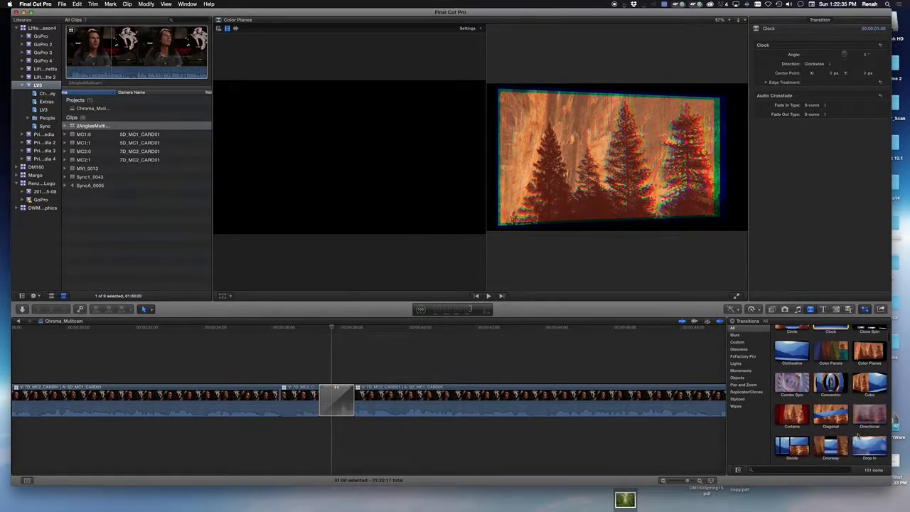
scroll(858, 436, "down", 3)
left_click(331, 405)
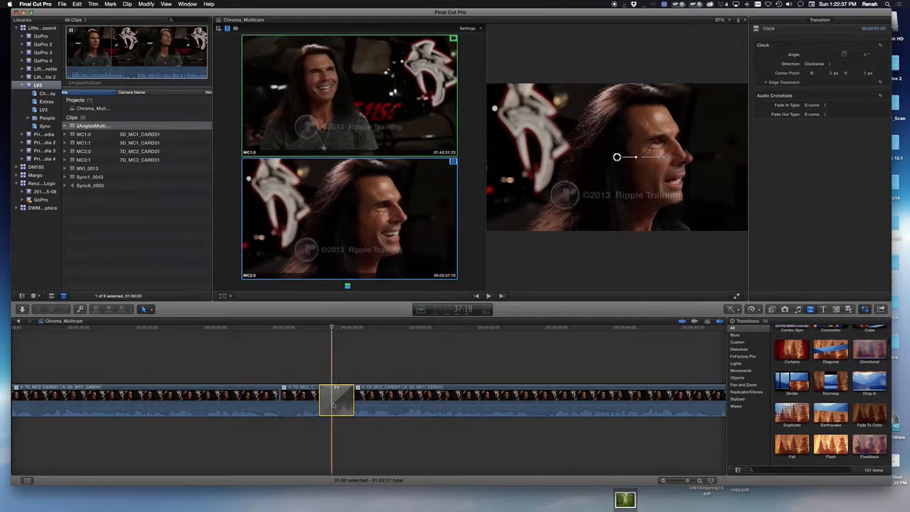
key("Delete")
scroll(767, 431, "down", 1)
scroll(768, 431, "up", 1)
scroll(894, 425, "up", 5)
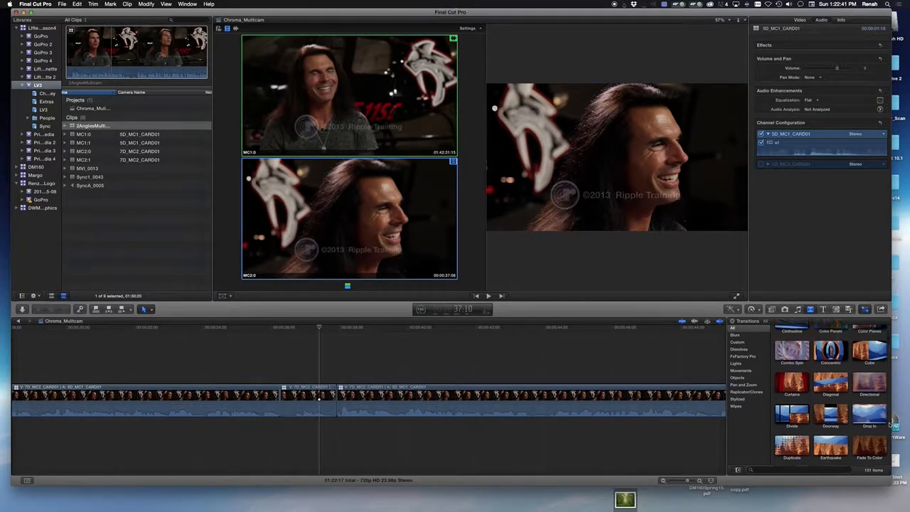
scroll(890, 425, "up", 2)
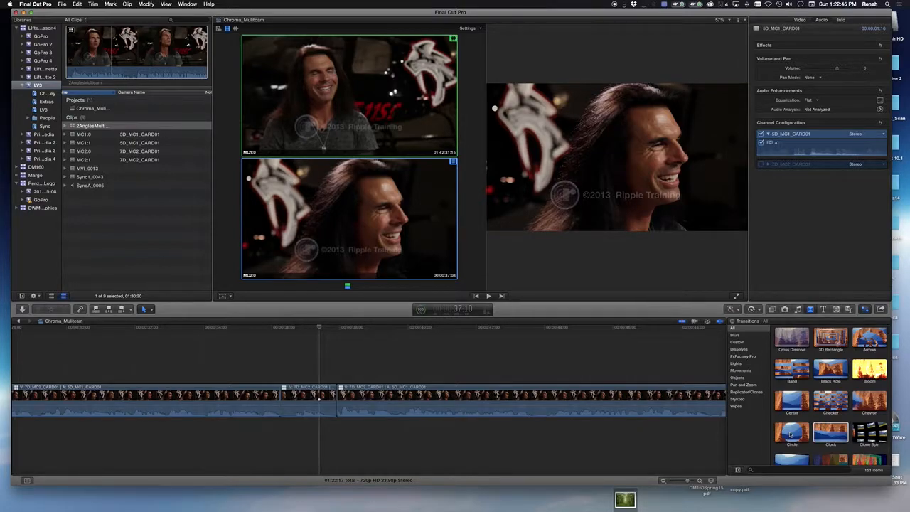
Play from just before the join and cut the last clip live to the MC1:1 angle at about 44:20.
mouse_move(320, 328)
left_mouse_down()
mouse_move(277, 331)
mouse_move(325, 332)
left_mouse_up()
key("space")
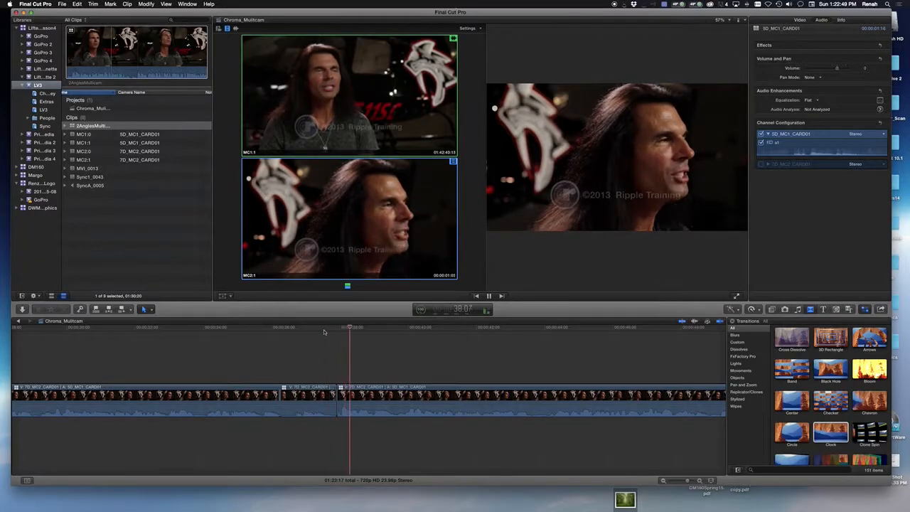
left_click_drag(356, 329, 304, 329)
key("space")
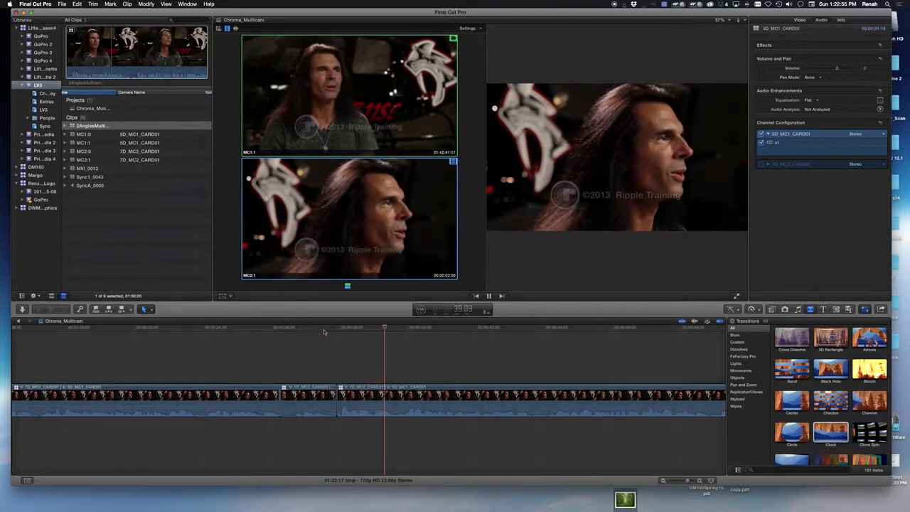
left_click(390, 118)
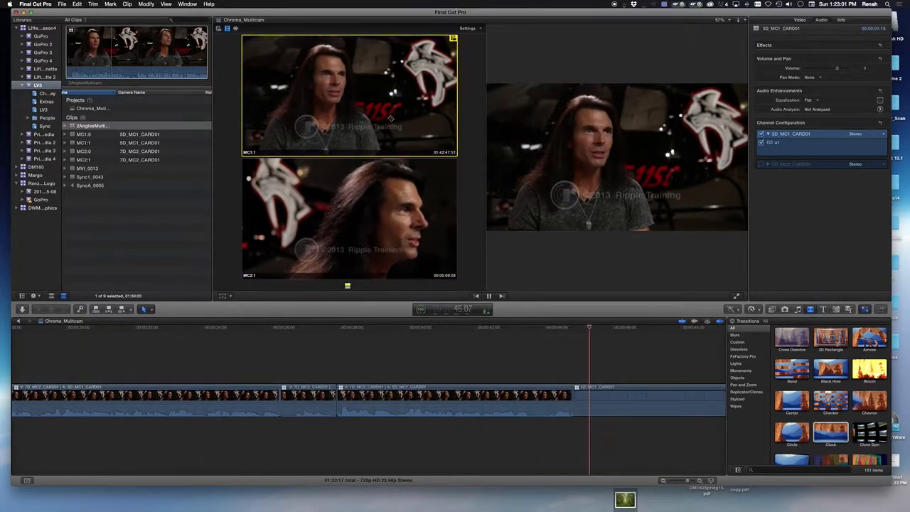
key("space")
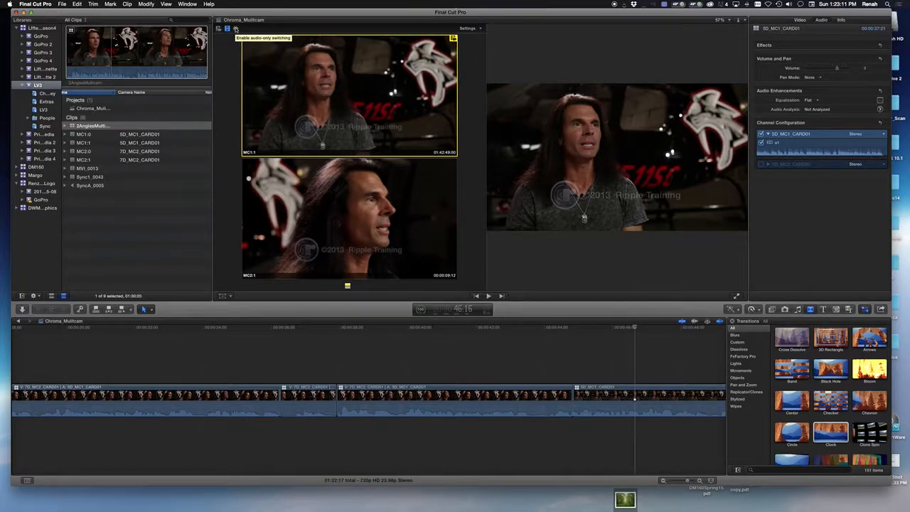
left_click(235, 29)
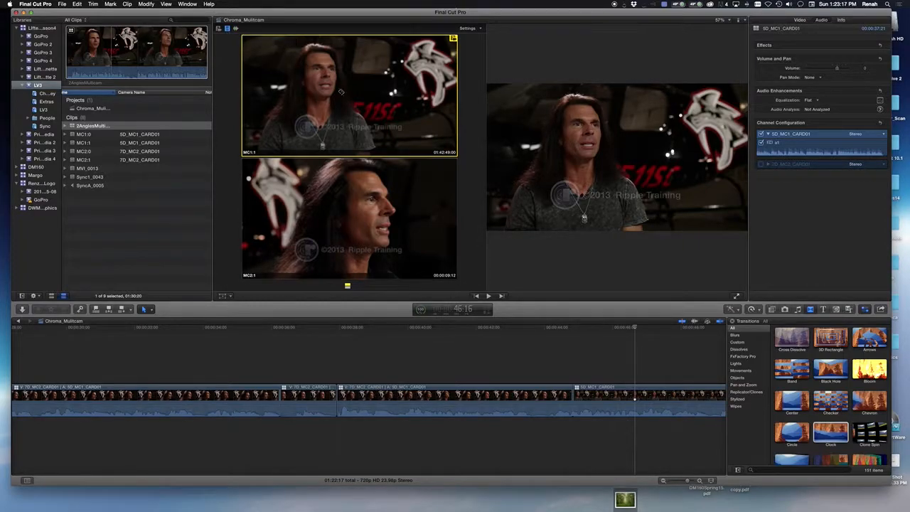
left_click(218, 28)
left_click_drag(634, 327, 560, 341)
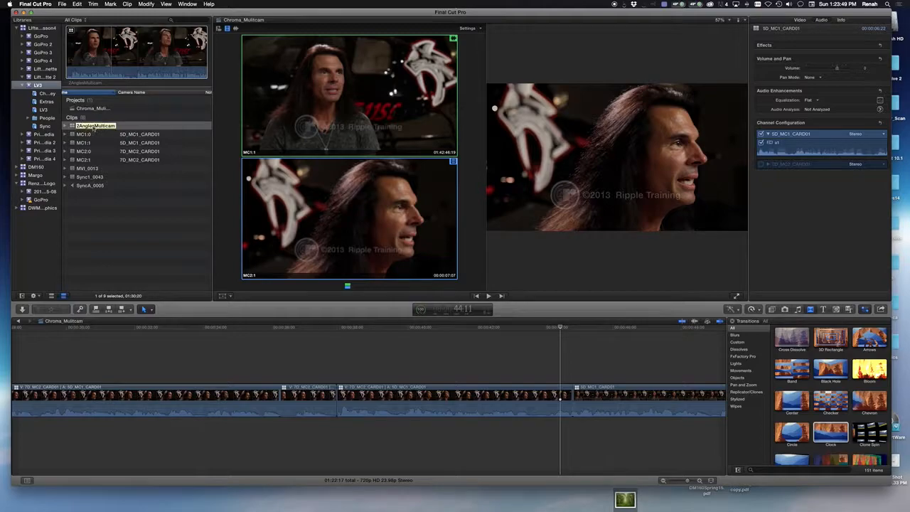
Open the 2AnglesMulticam clip in the Angle Editor and place the playhead at 32:12.
double_click(93, 126)
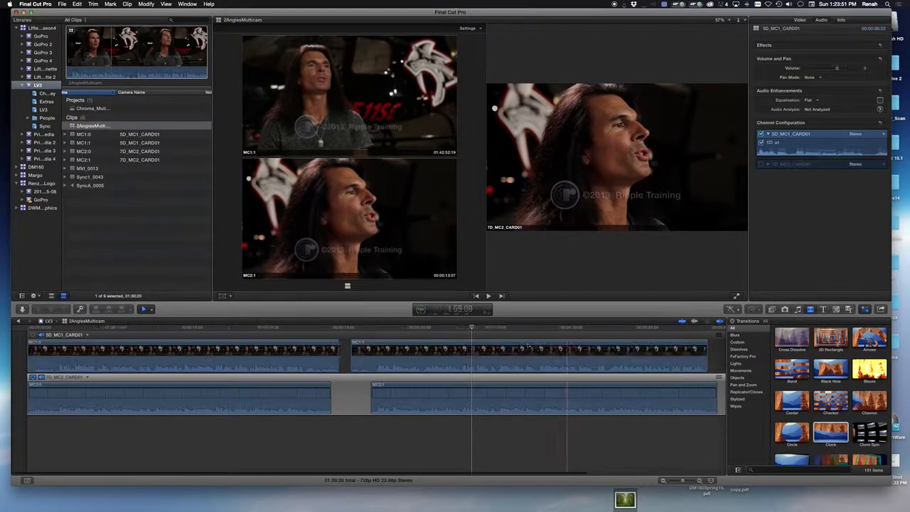
left_click(245, 328)
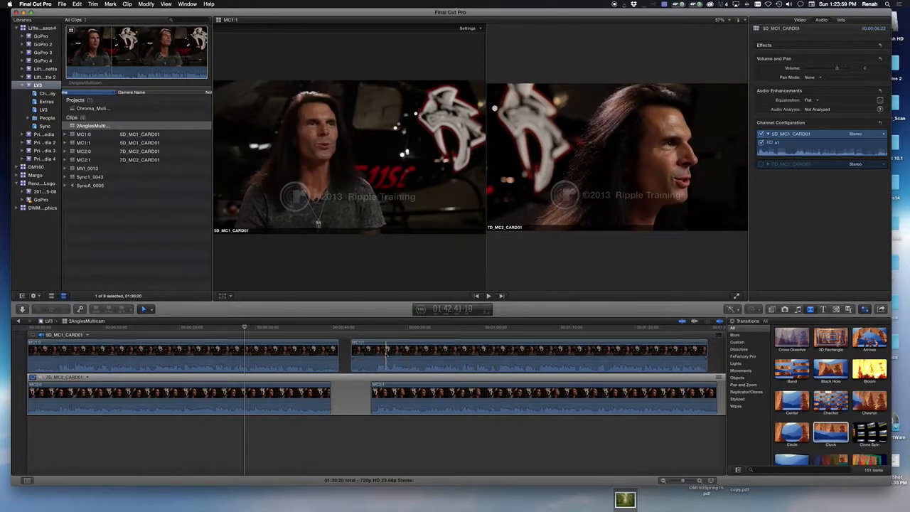
left_click_drag(245, 329, 275, 348)
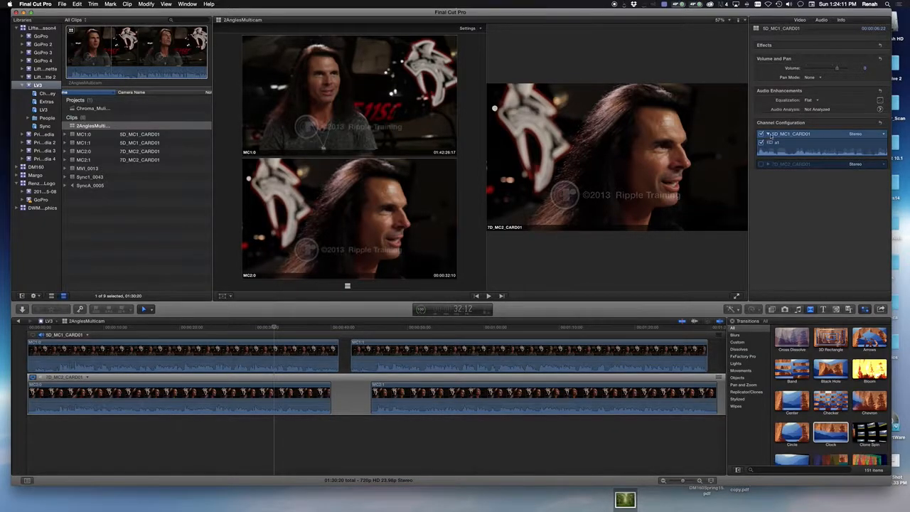
Try Dual Mono as the audio channel configuration of the MC1:0 clip and return it to Stereo.
left_click(311, 346)
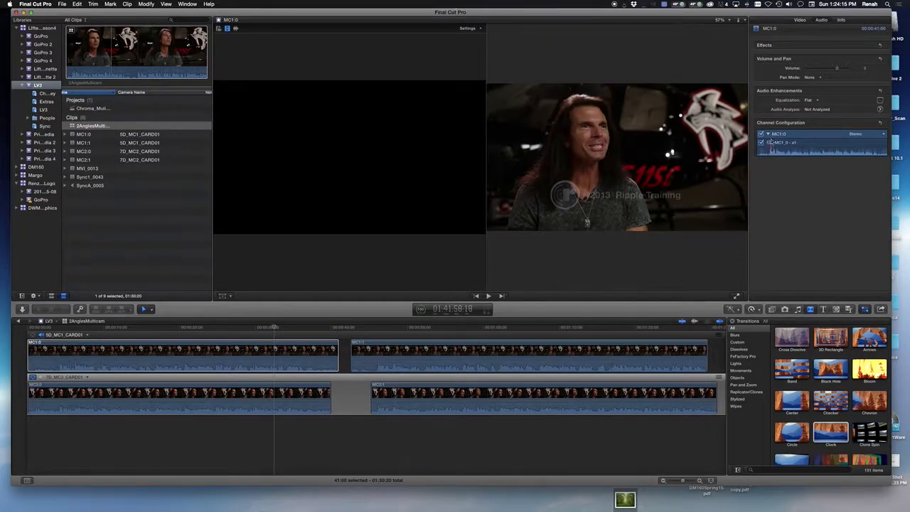
left_click(882, 134)
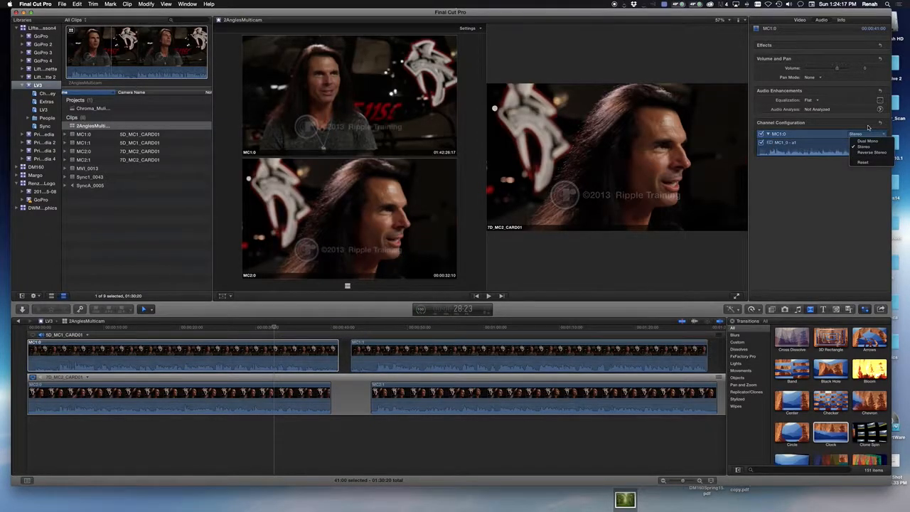
left_click(858, 128)
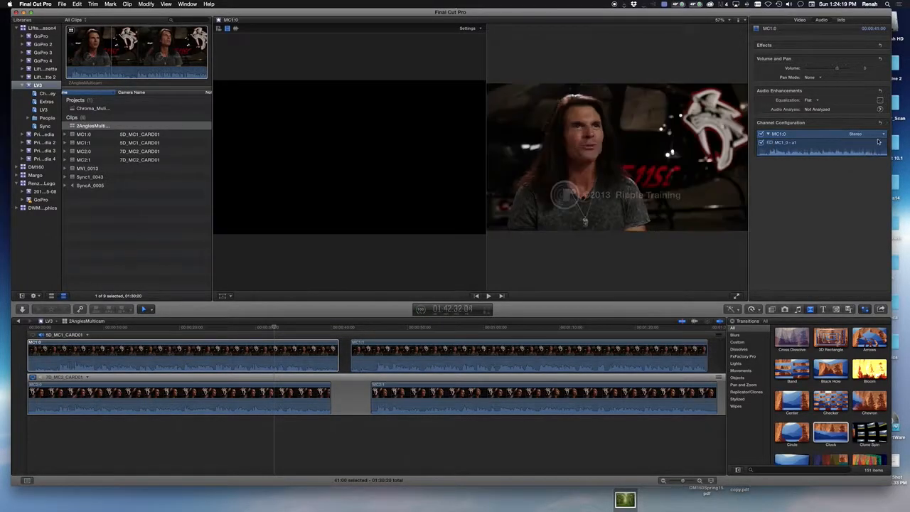
left_click(853, 134)
left_click(874, 142)
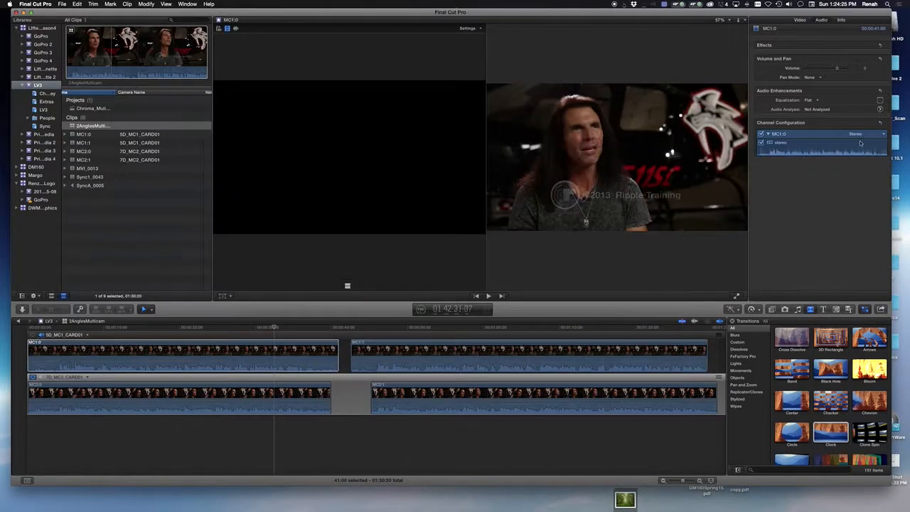
Set the MC2:0 clip's audio channel configuration to Dual Mono and listen to the mono 1 and mono 2 components.
left_click(264, 402)
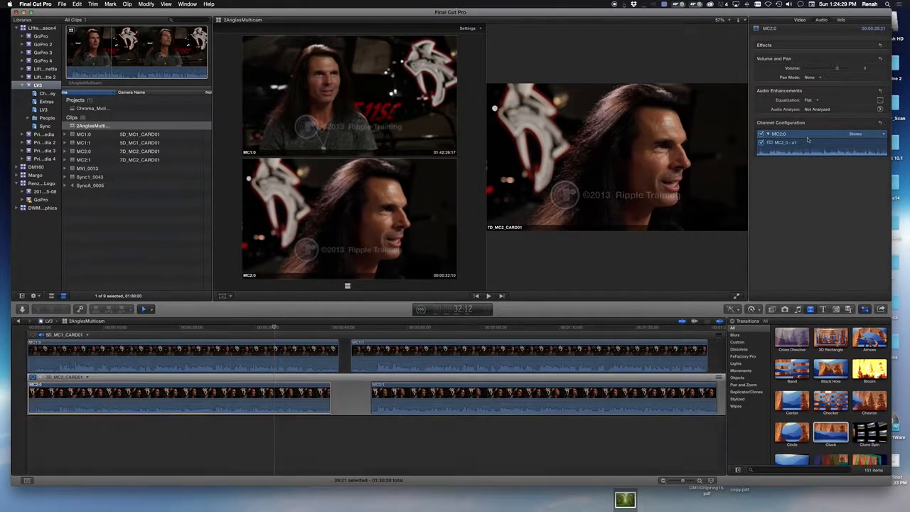
left_click(884, 134)
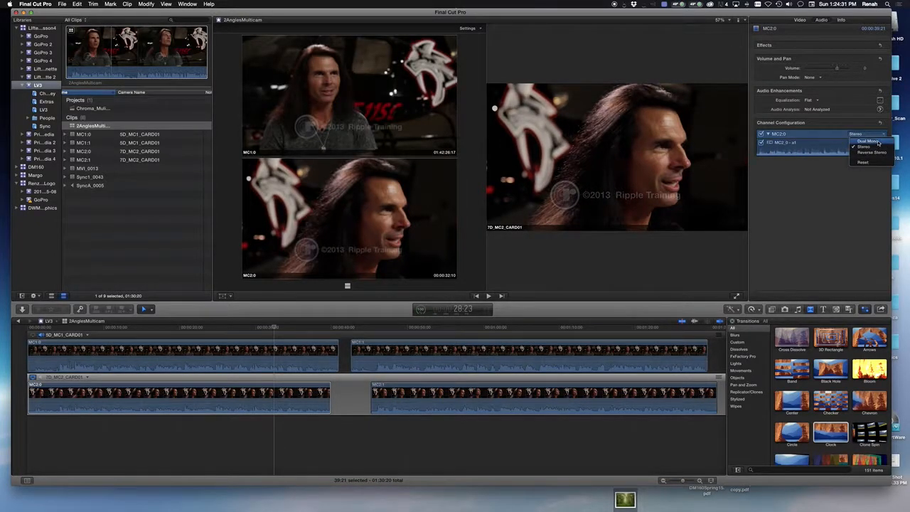
left_click(867, 141)
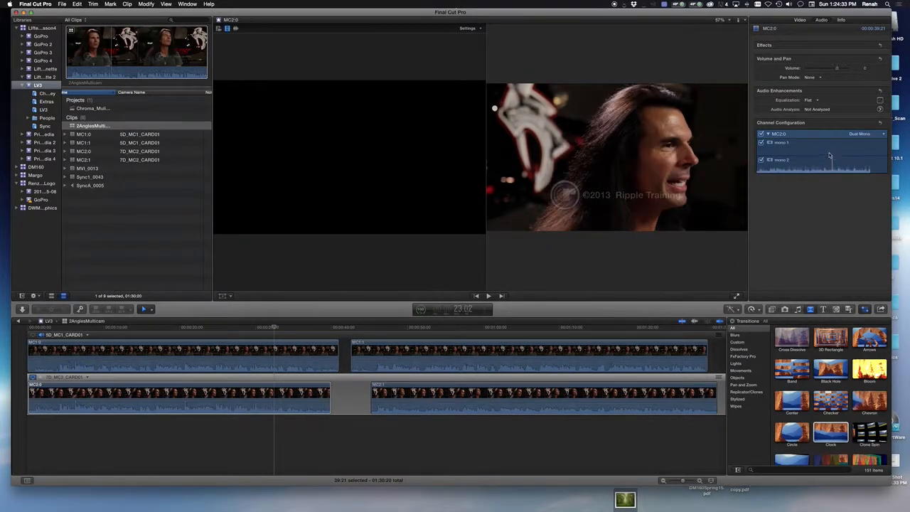
key("space")
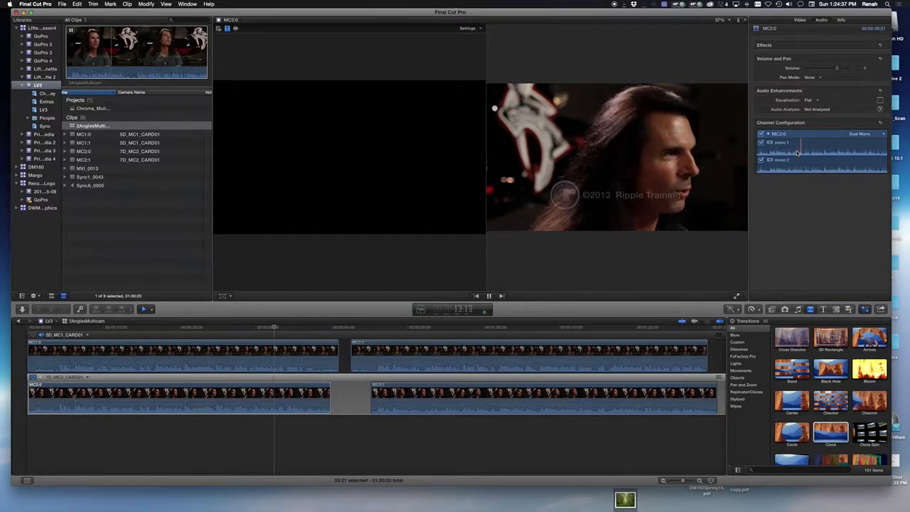
key("space")
key("space")
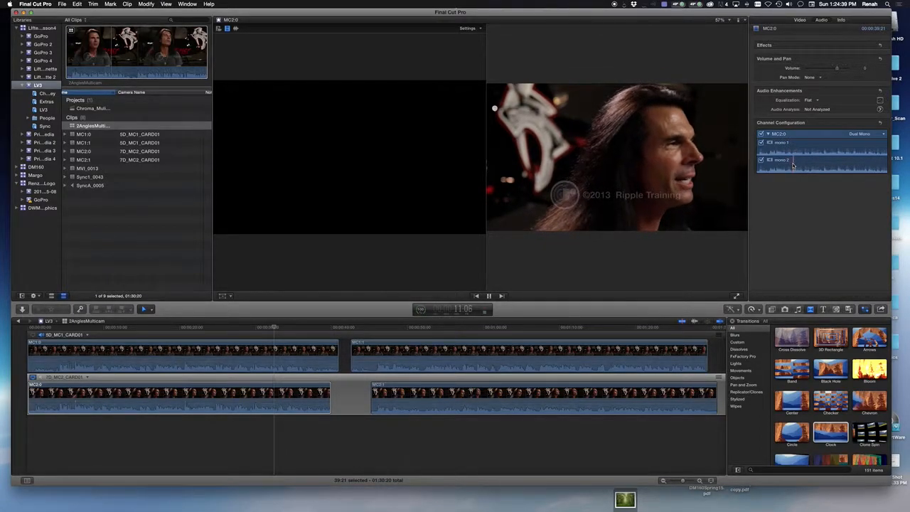
key("space")
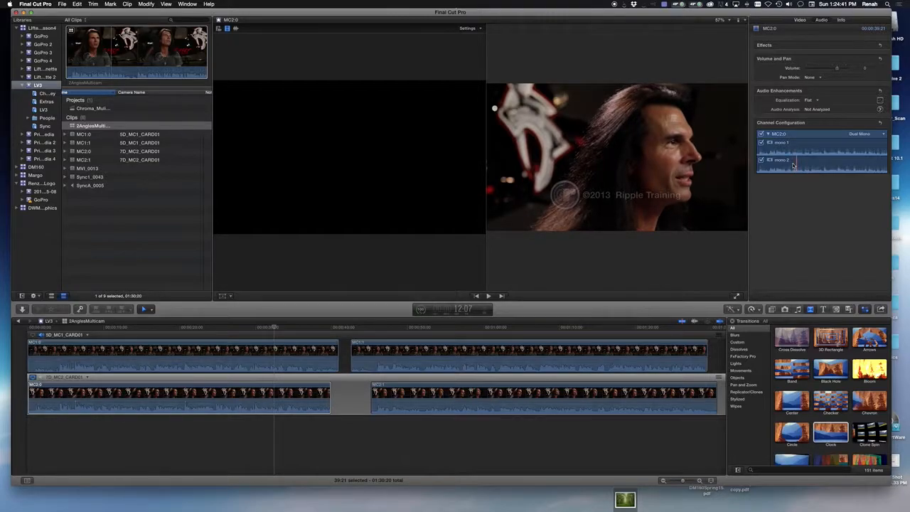
Disable the mono 2 component of the MC2:0 clip, listen to the audio without it, and enable it again.
key("space")
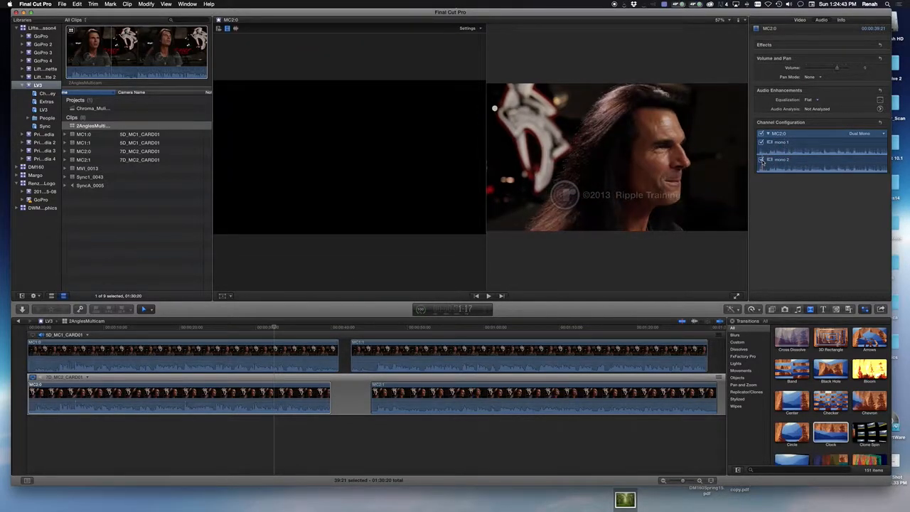
left_click(761, 160)
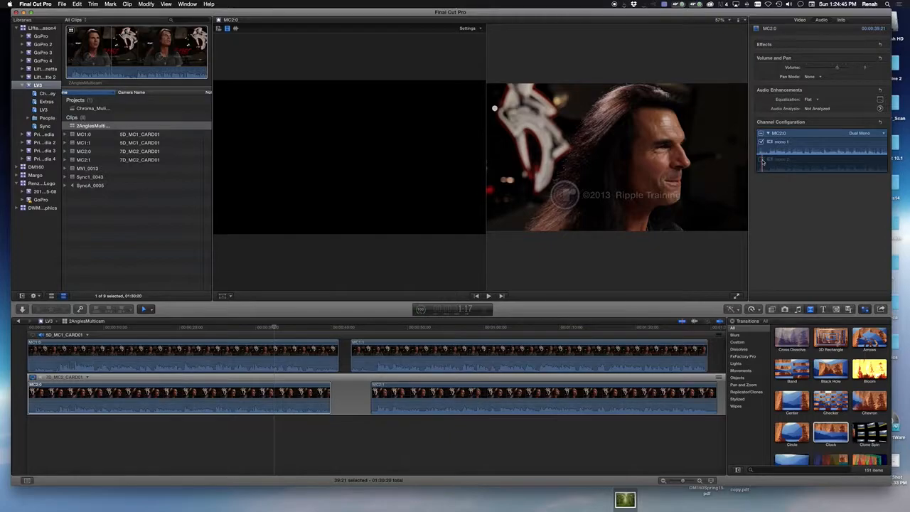
key("space")
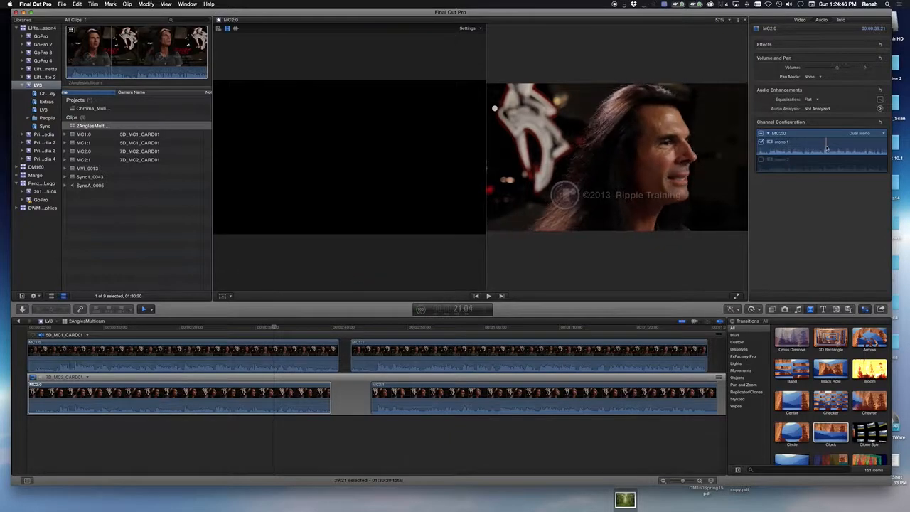
left_click(762, 160)
Return the MC2:0 clip's channel configuration to Stereo and check the other angle clips' audio configuration in the Angle Editor.
left_click(860, 134)
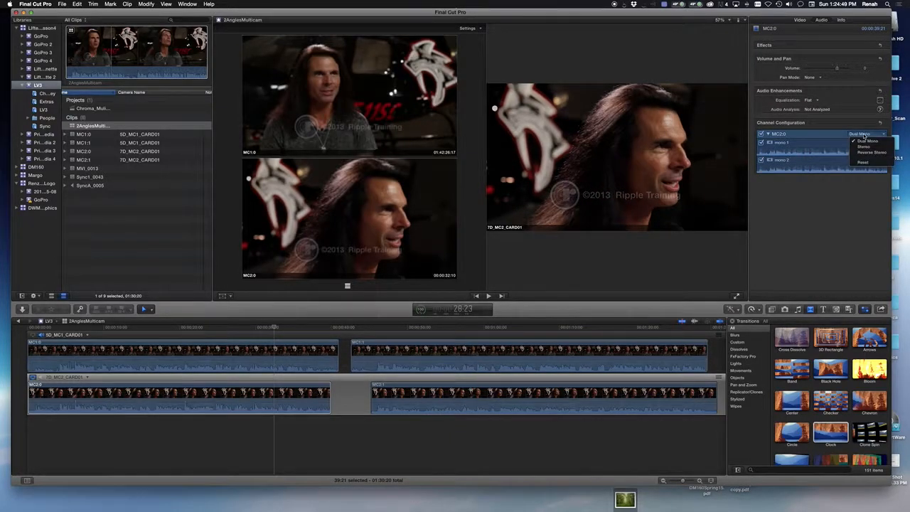
left_click(863, 147)
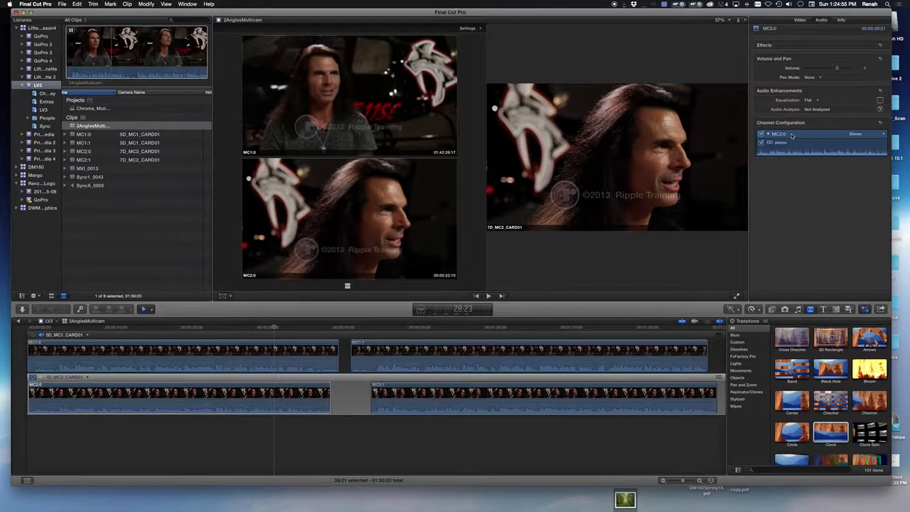
left_click(423, 365)
left_click(382, 386)
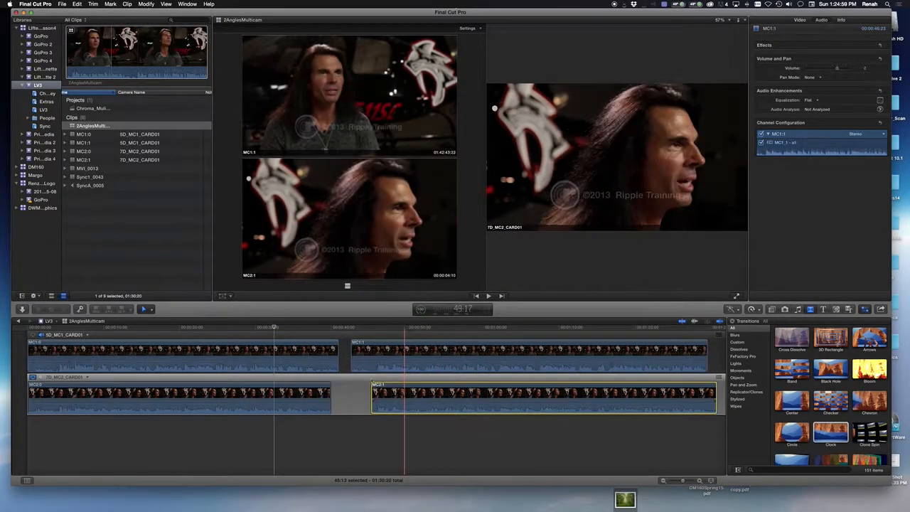
left_click(313, 366)
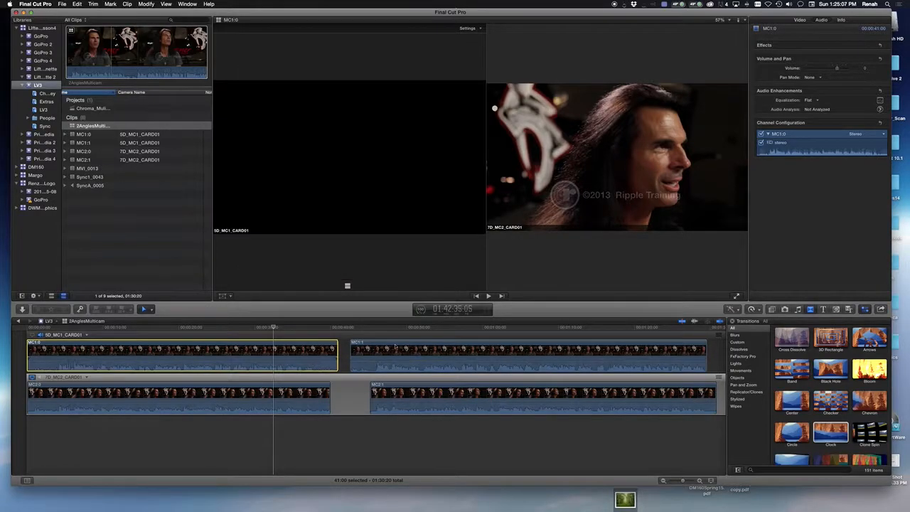
left_click_drag(273, 328, 226, 335)
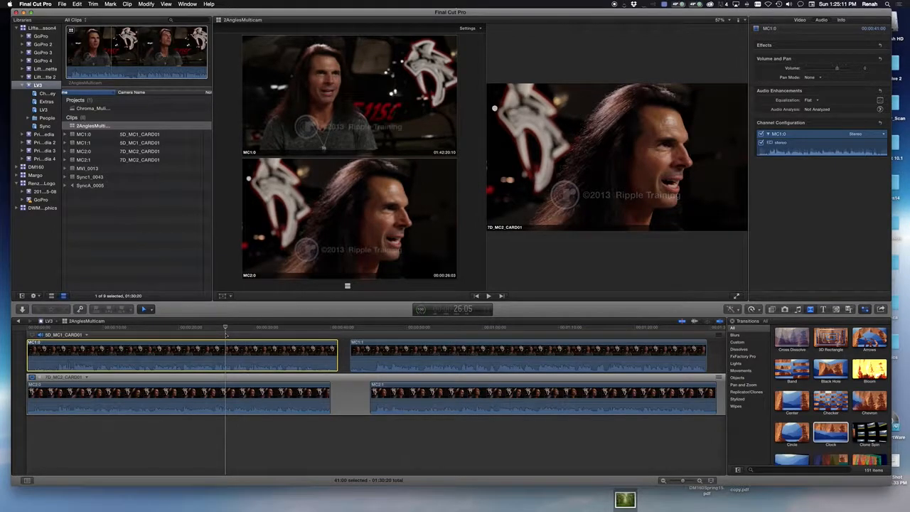
Reopen the Chroma_Mulitcam project in the timeline and play it briefly to 35:09.
left_click(92, 109)
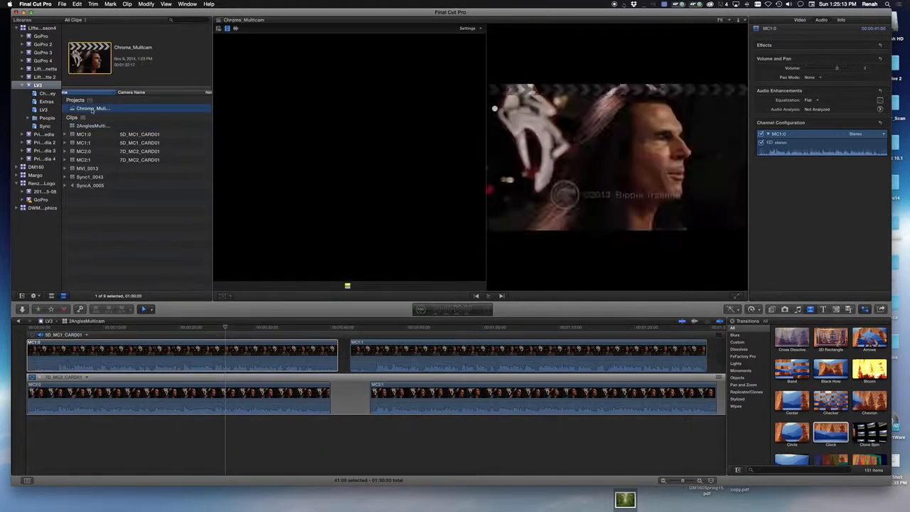
double_click(91, 109)
key("super+4")
left_click(226, 365)
key("space")
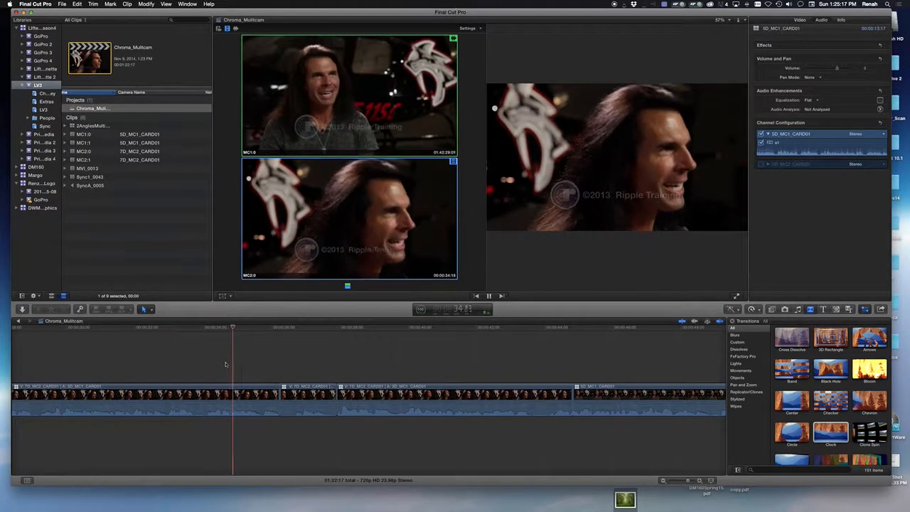
key("space")
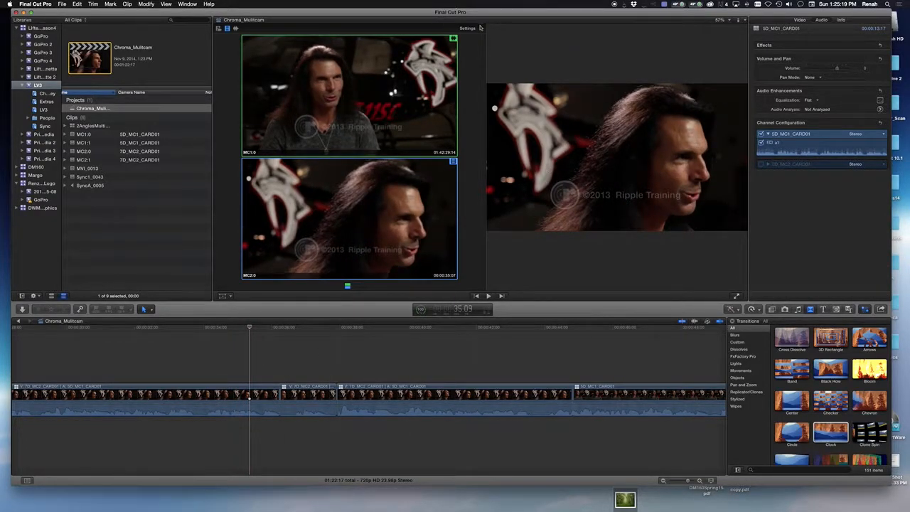
Hide the angles, show them again with the playhead at 40:04, and review the angle display and overlay options.
left_click(744, 21)
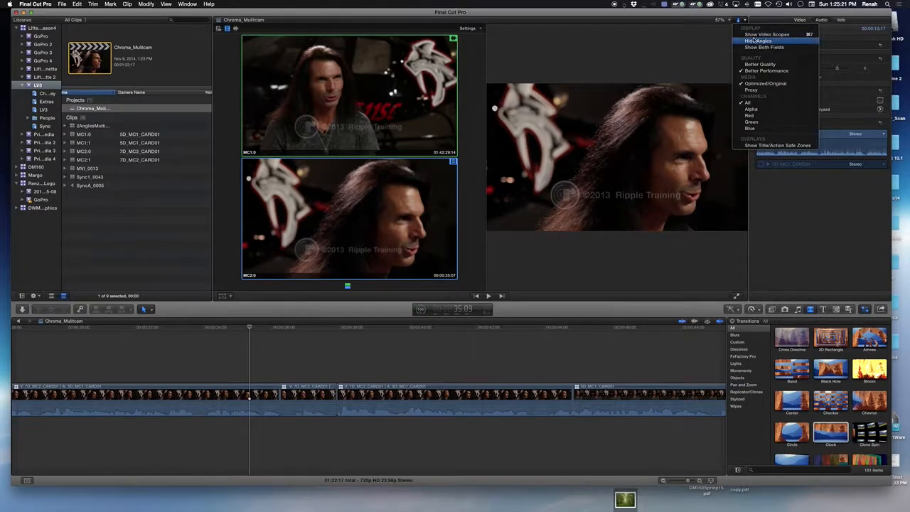
left_click(754, 42)
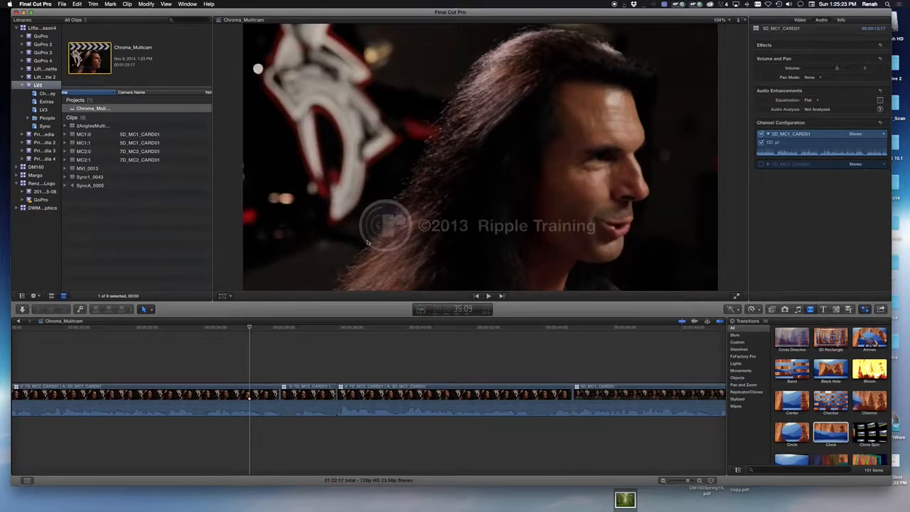
left_click_drag(247, 328, 413, 328)
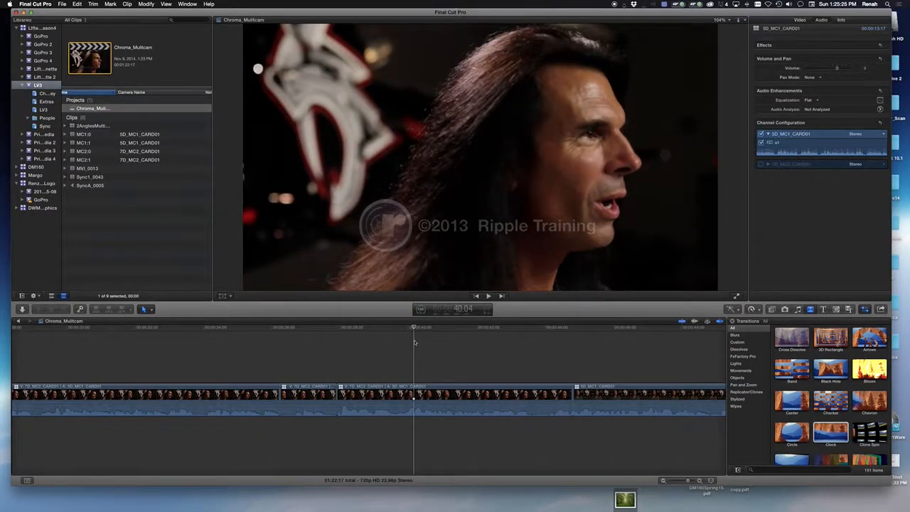
left_click(744, 22)
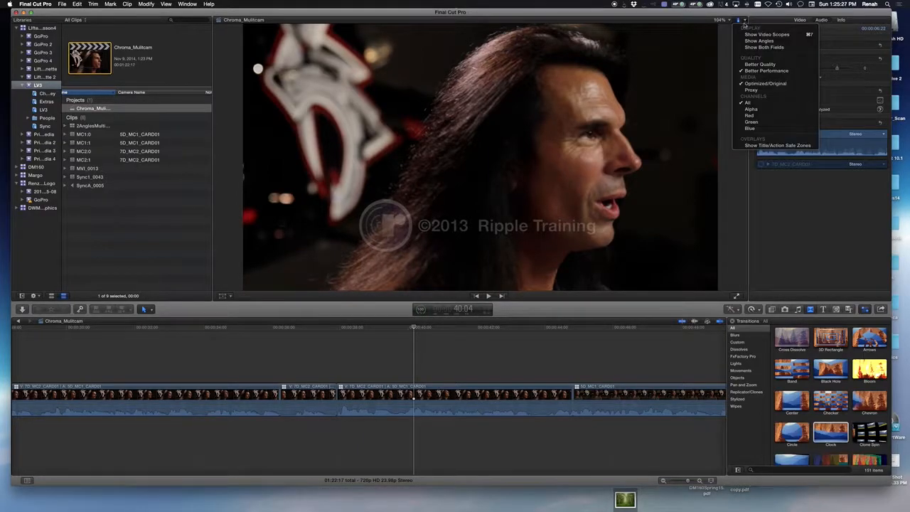
left_click(748, 43)
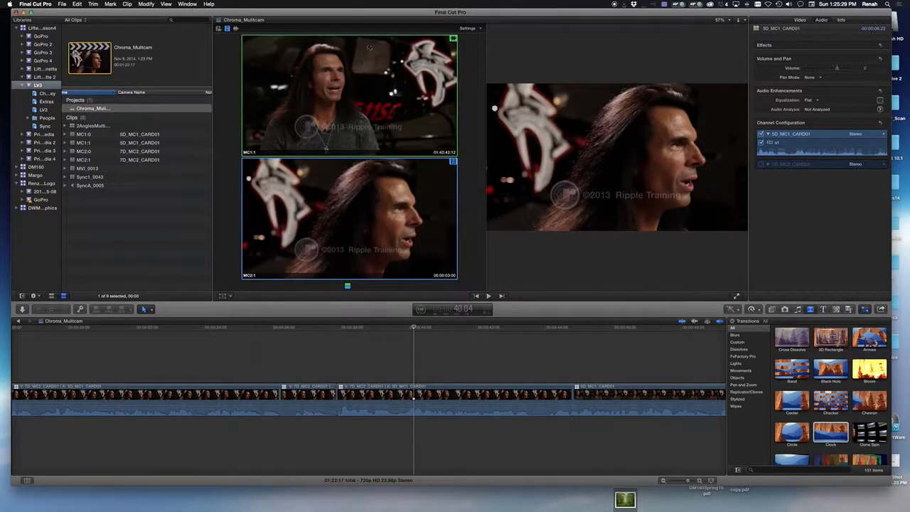
left_click(478, 29)
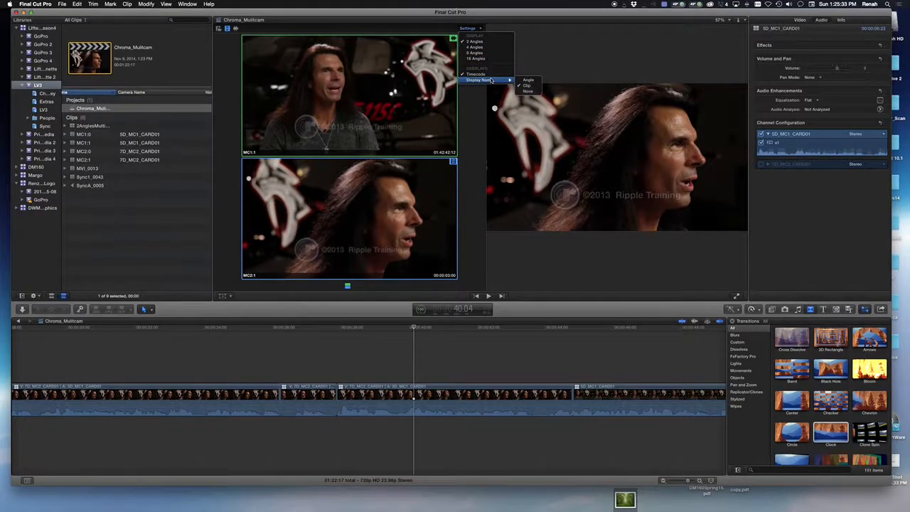
left_click(529, 34)
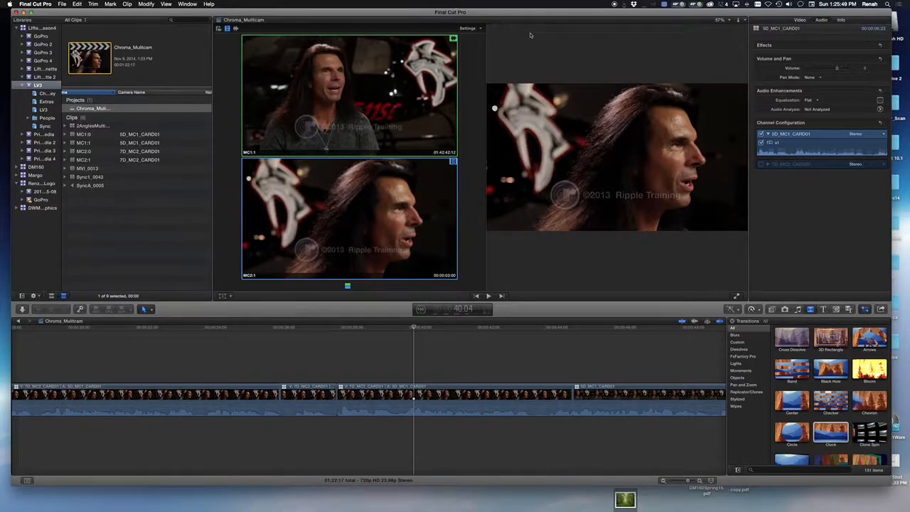
Open the Command Editor, view the details of the Add Default Transition command, and close the editor without changes.
left_click(26, 4)
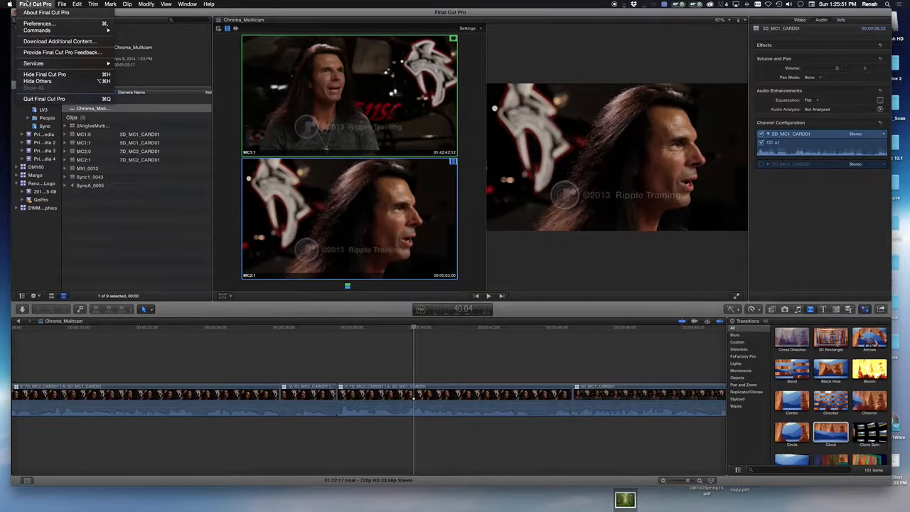
mouse_move(41, 31)
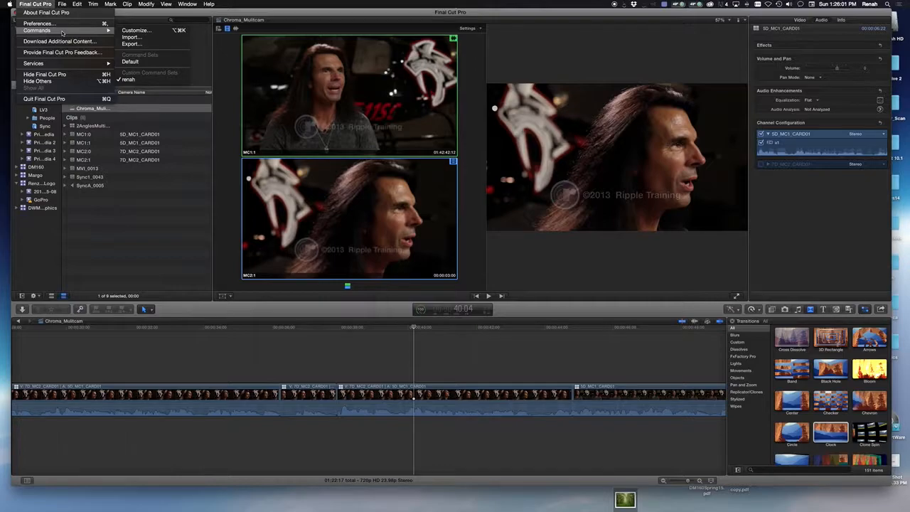
left_click(130, 31)
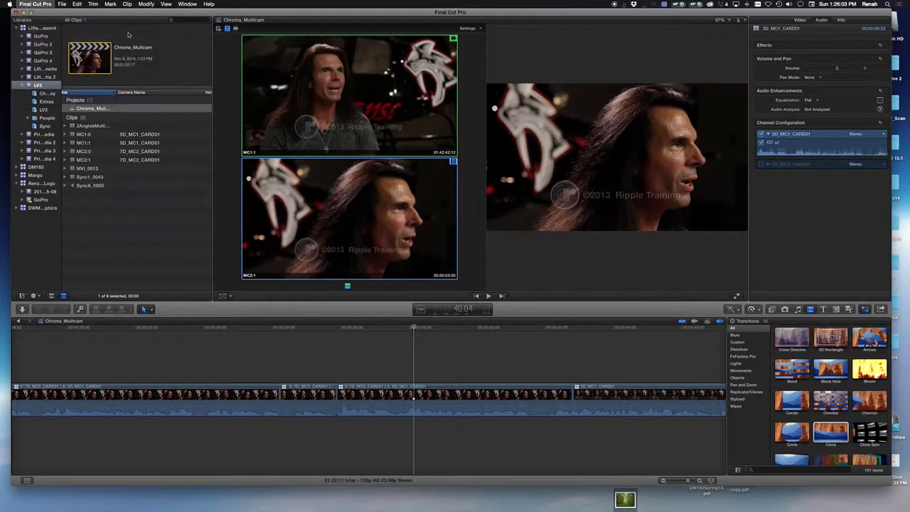
left_click_drag(577, 69, 460, 53)
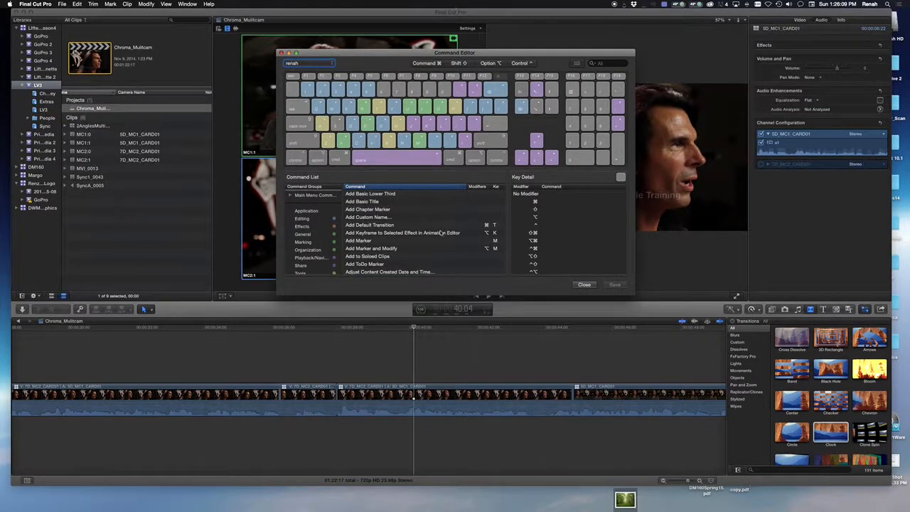
left_click(413, 226)
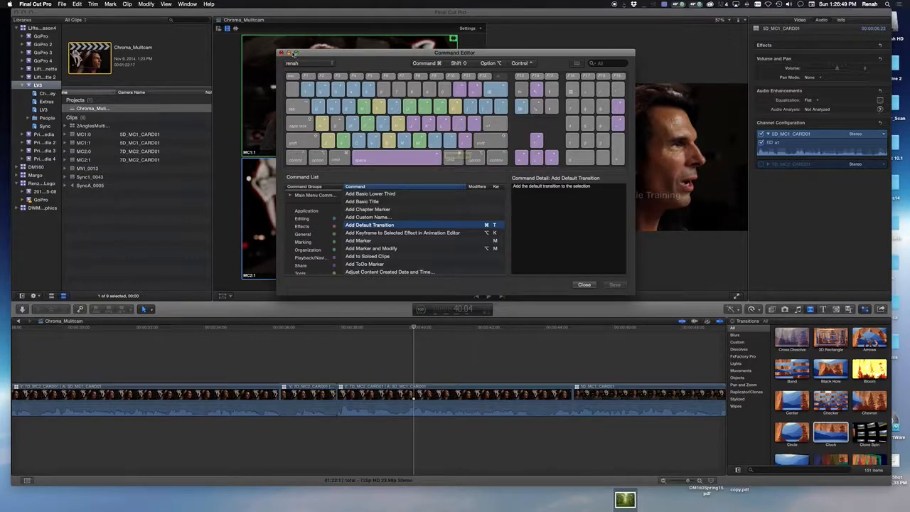
left_click(280, 53)
left_click_drag(306, 15, 299, 22)
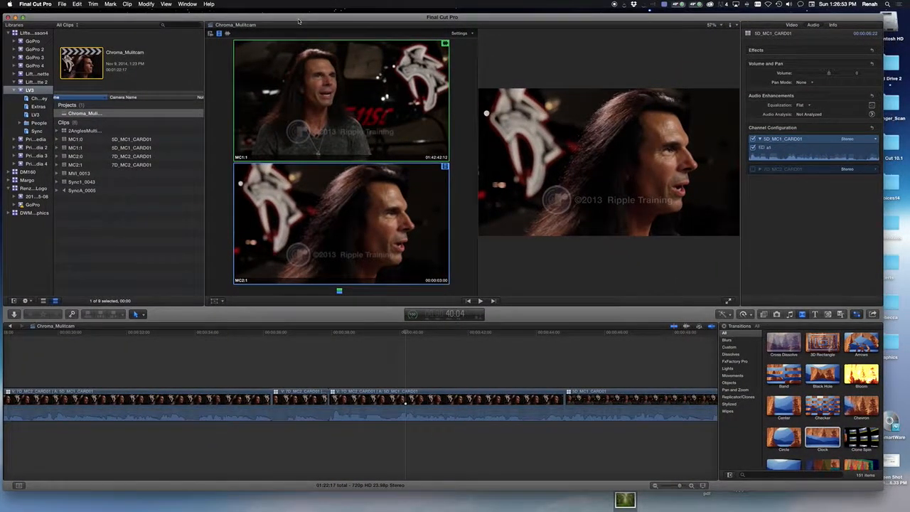